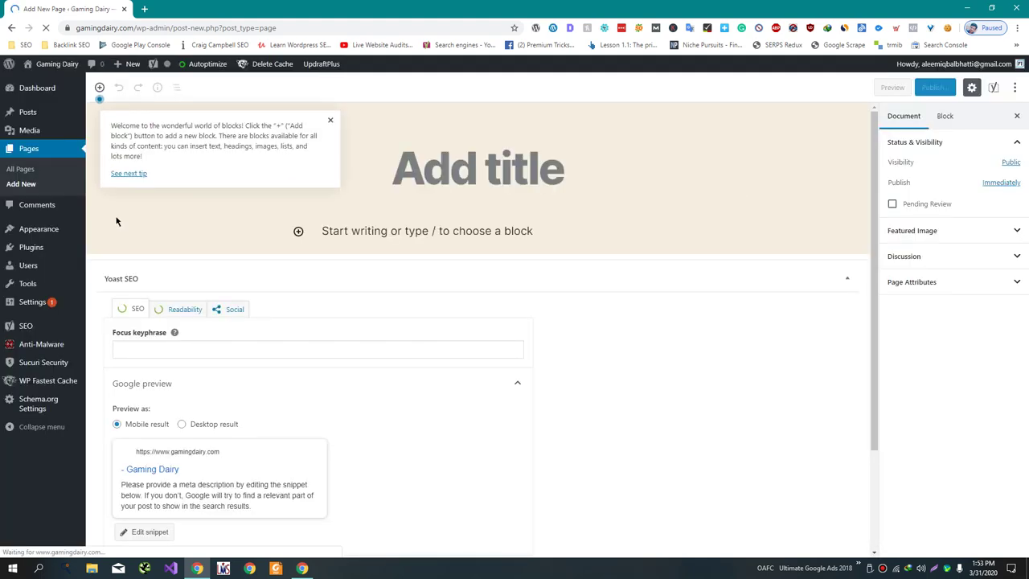
- Install and activate the Classic Editor plugin in a new Plugins tab, then return to the page draft
middle_click(105, 249)
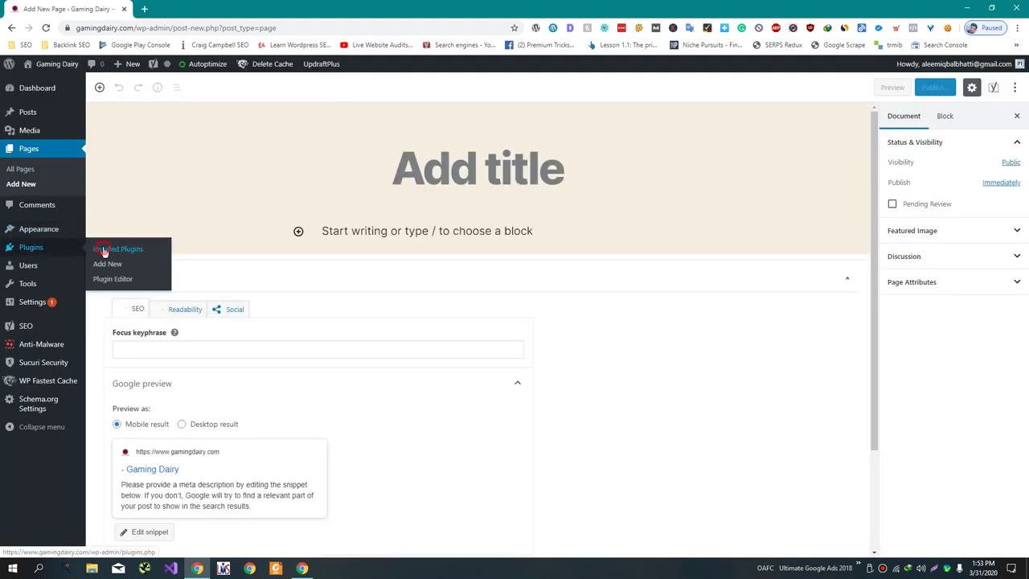
click(175, 8)
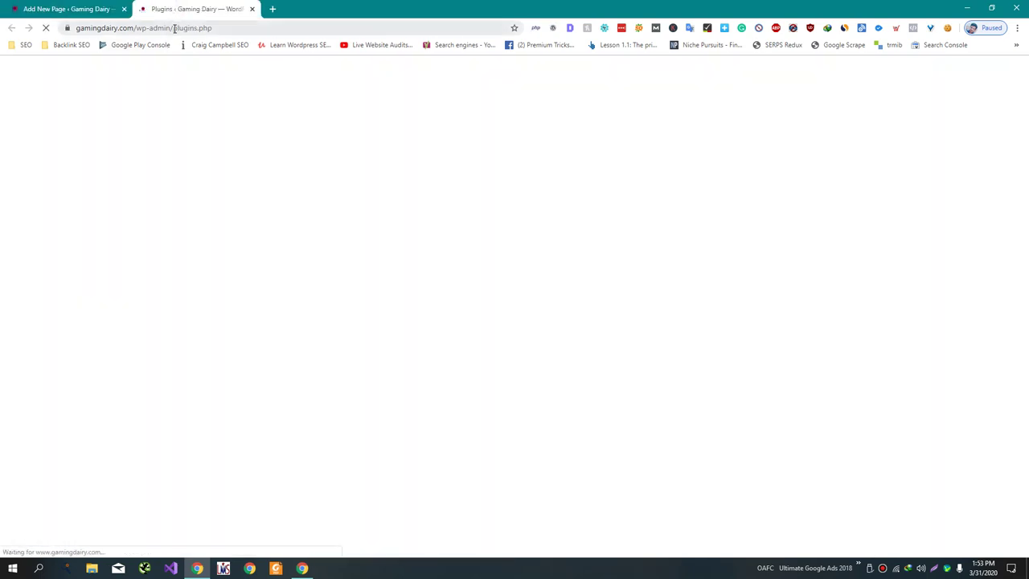
scroll(175, 264, down, 3)
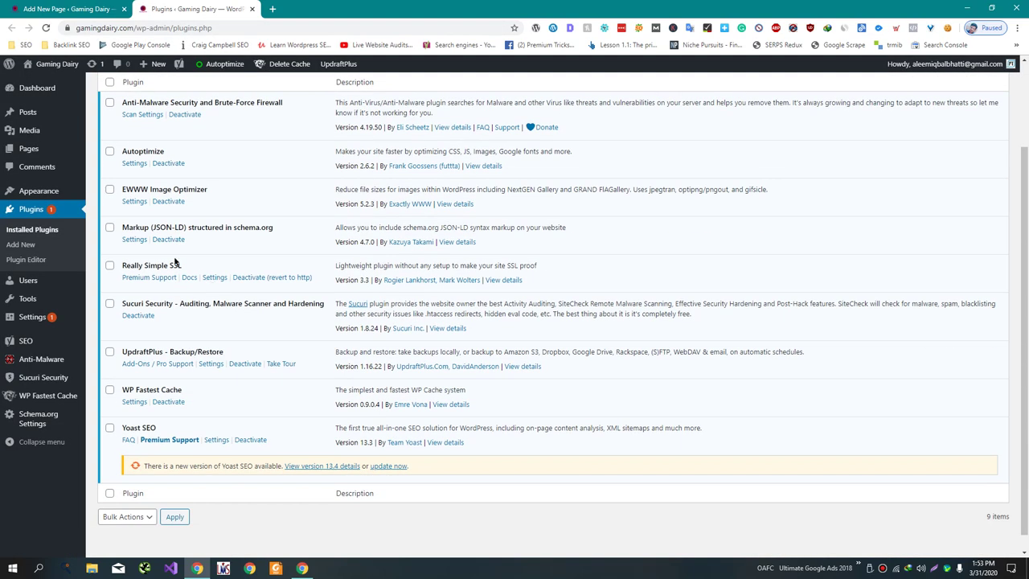
click(21, 246)
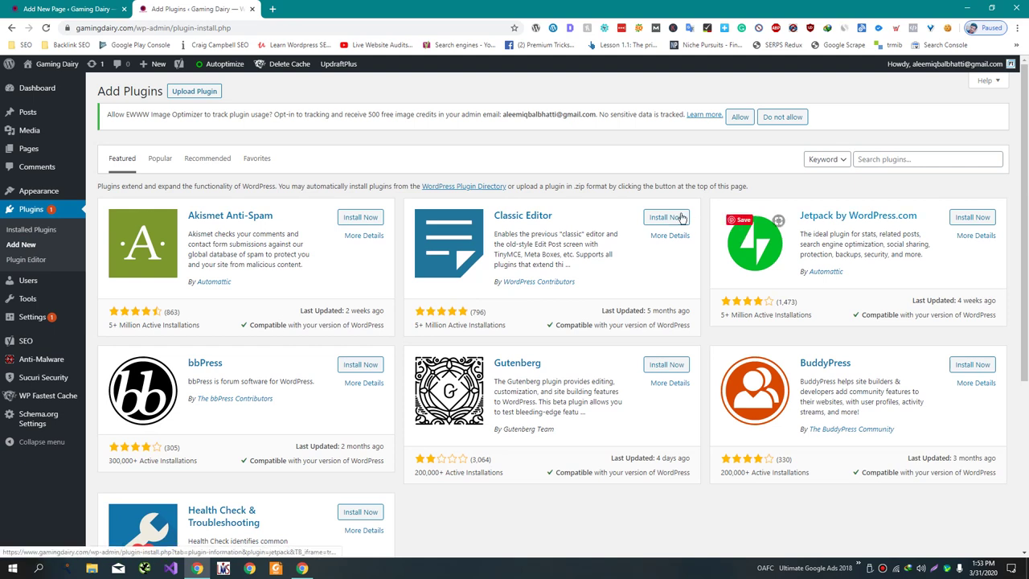
click(677, 217)
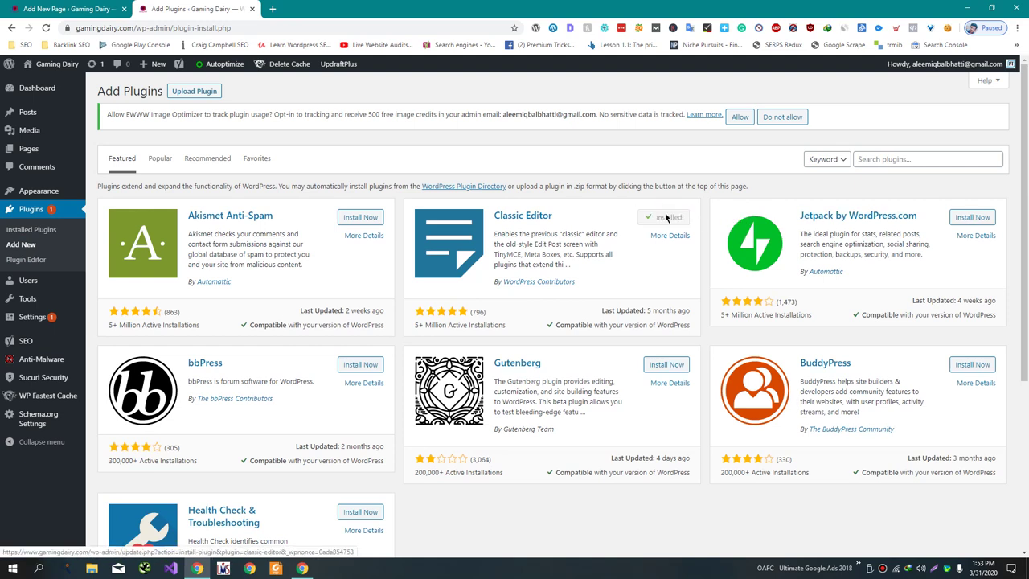
click(671, 218)
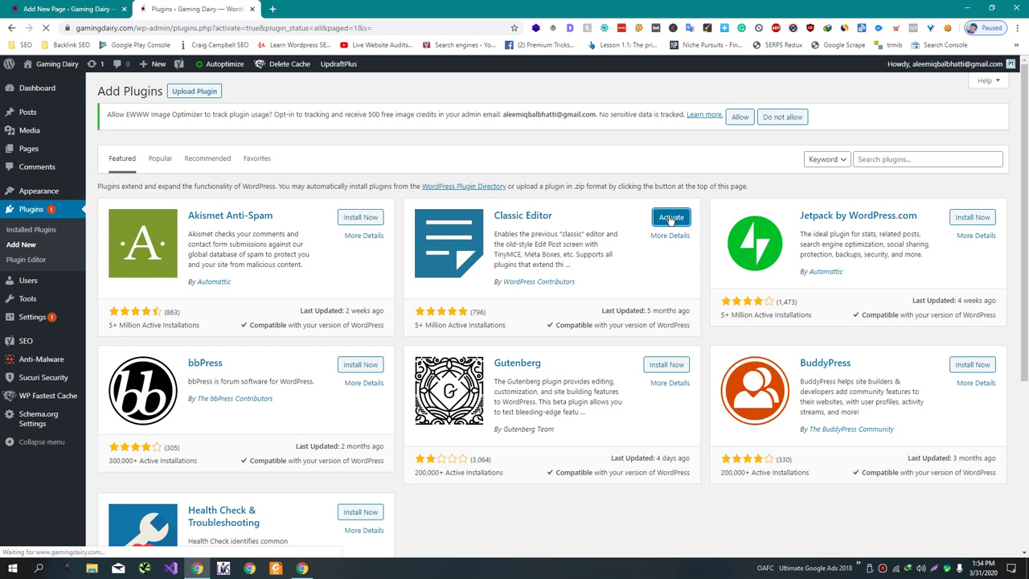
click(27, 17)
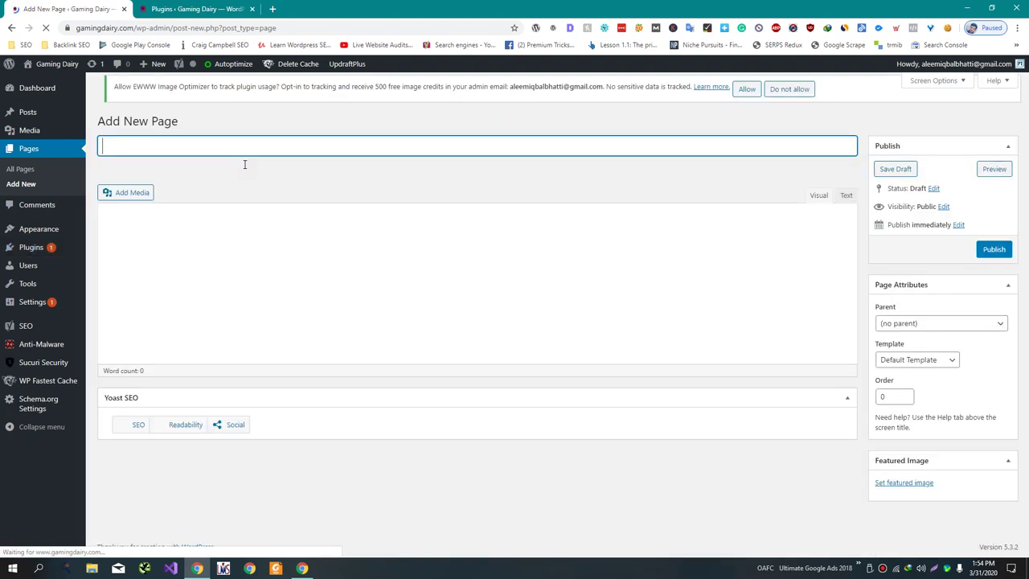
- Title the new page 'Contact Us', leave its body empty, and go back to Add New Plugins
click(227, 154)
text(C)
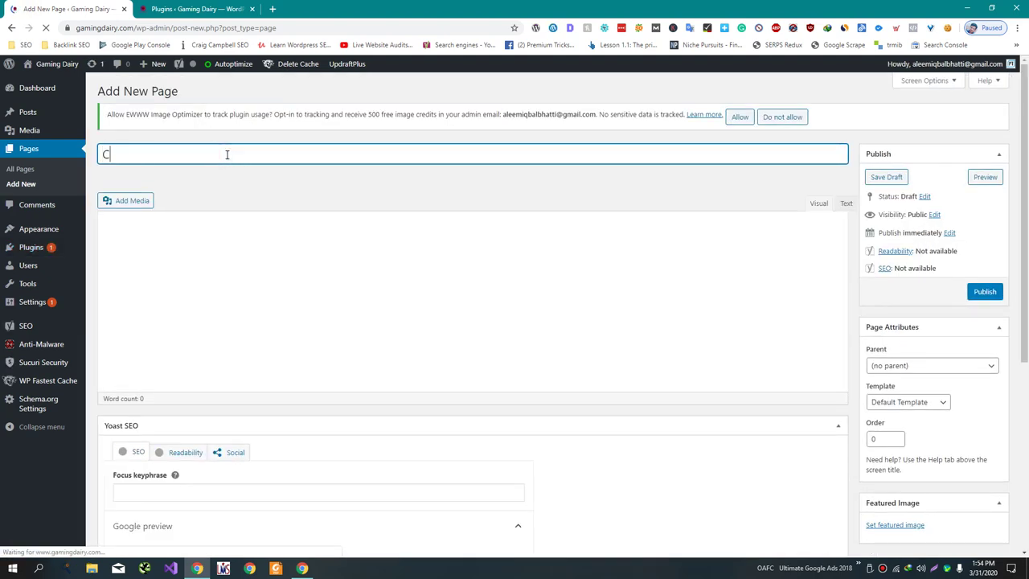
text(ontact Us)
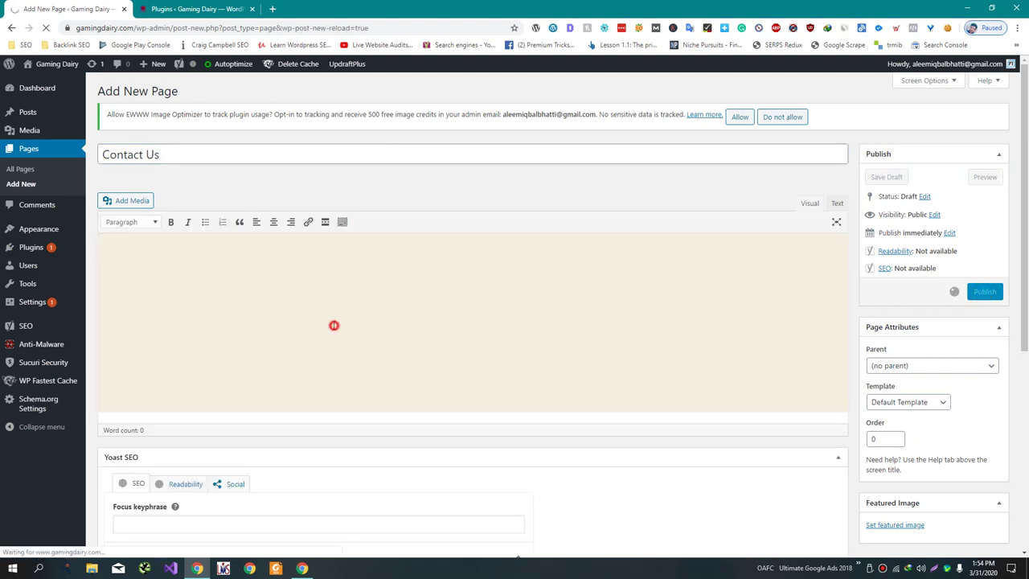
click(334, 325)
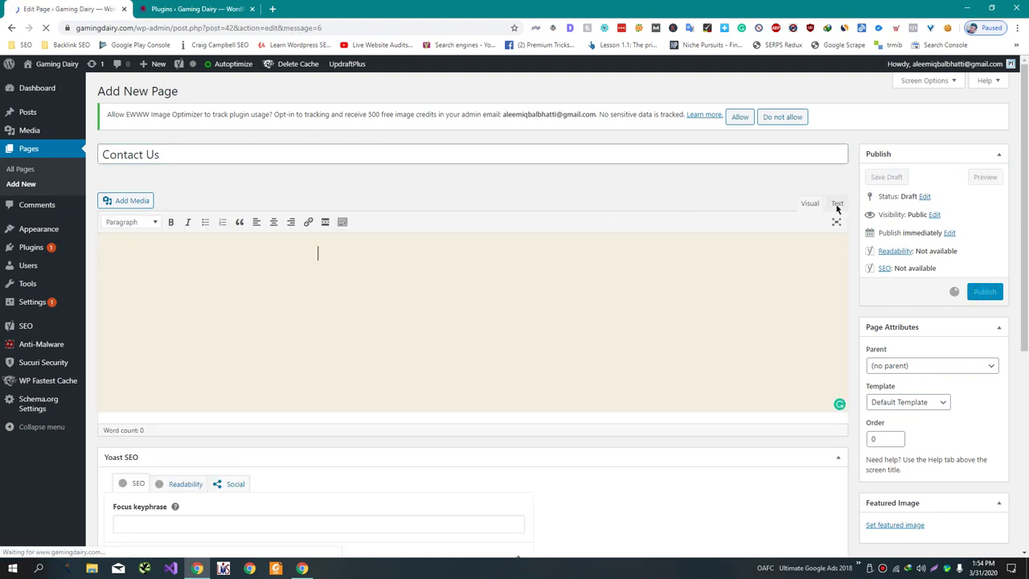
click(193, 9)
click(22, 247)
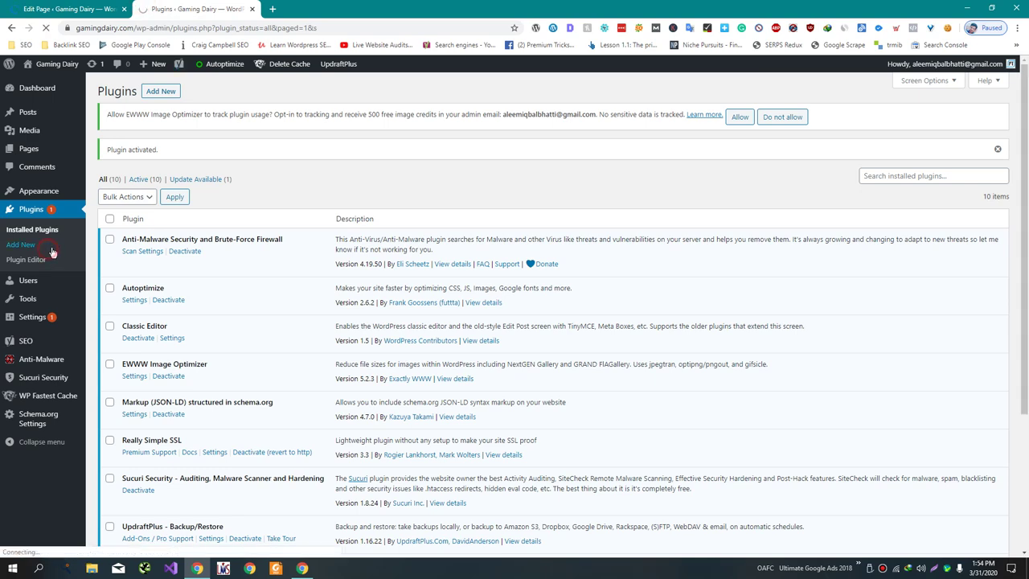
- Search the plugin directory for 'Contact Form 7'
scroll(317, 288, down, 3)
scroll(317, 287, up, 3)
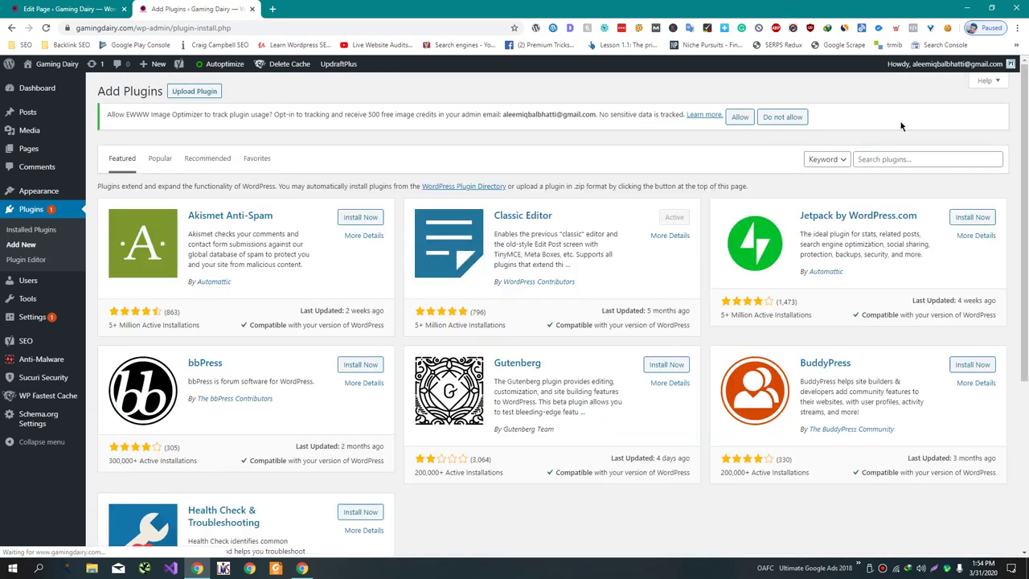
click(882, 159)
text(Contact Form 7)
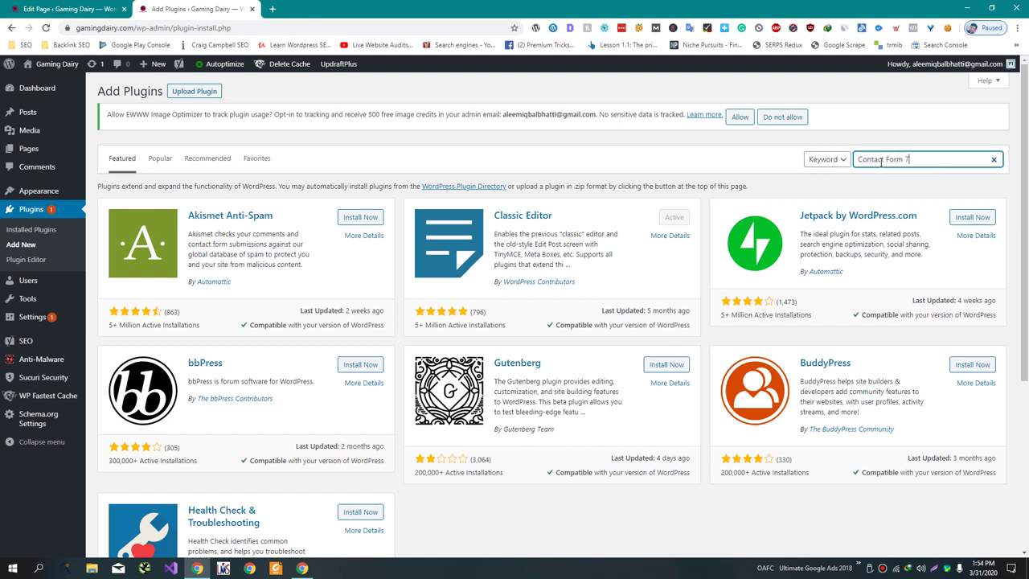
key(Return)
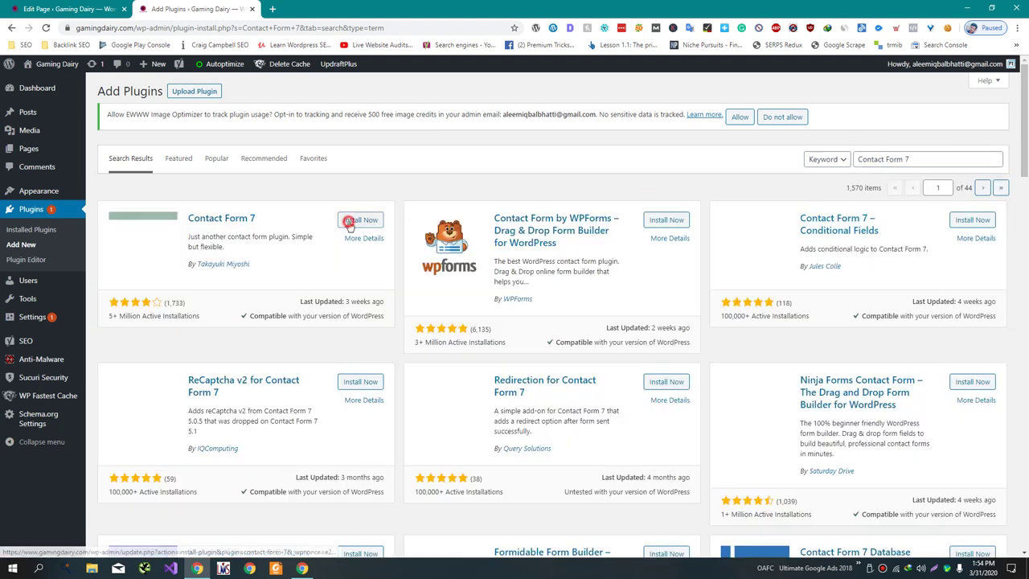
- Install and activate Contact Form 7, then view its Contact Forms list
click(349, 223)
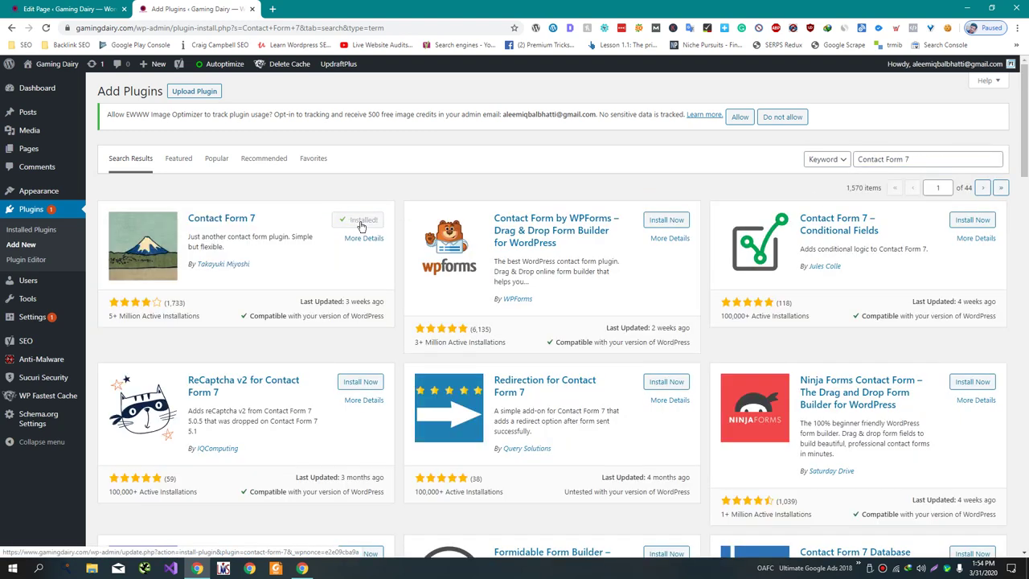
click(362, 226)
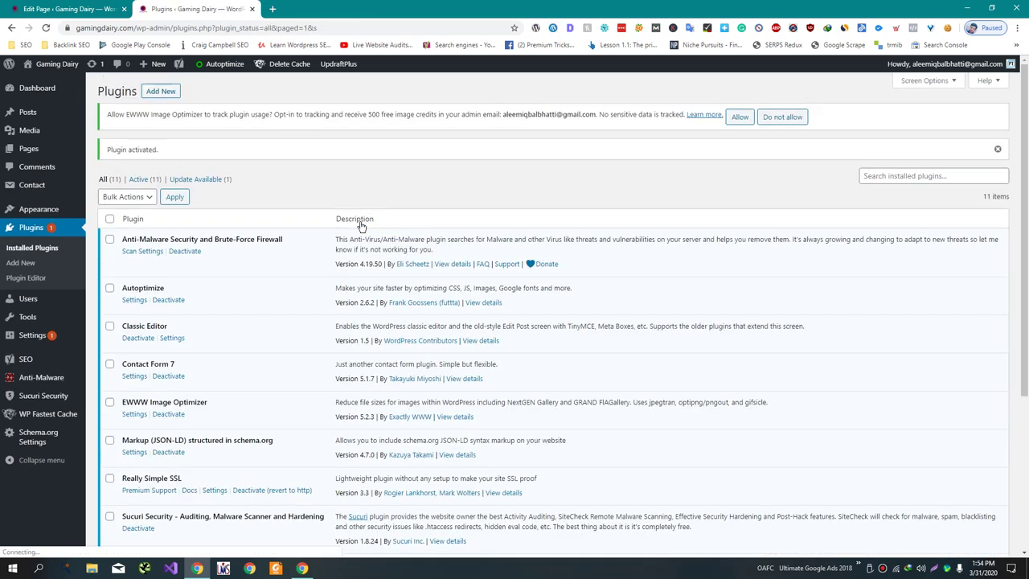
mouse_move(29, 333)
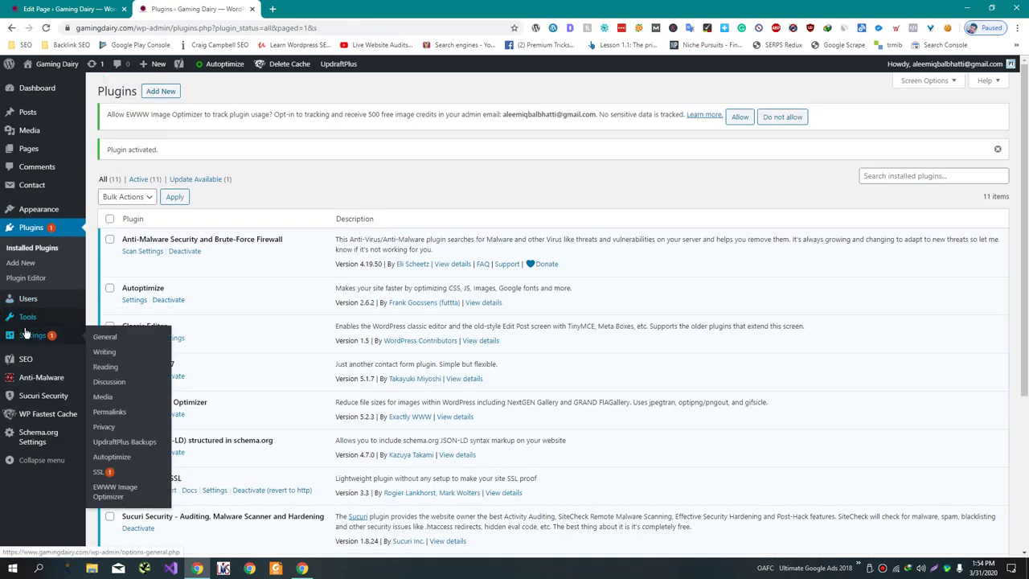
mouse_move(60, 434)
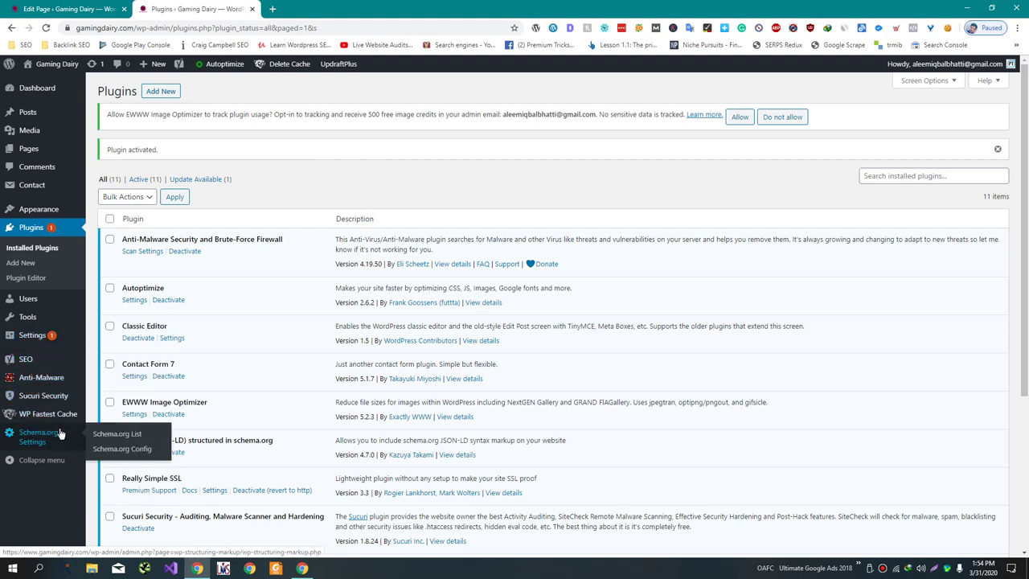
click(45, 189)
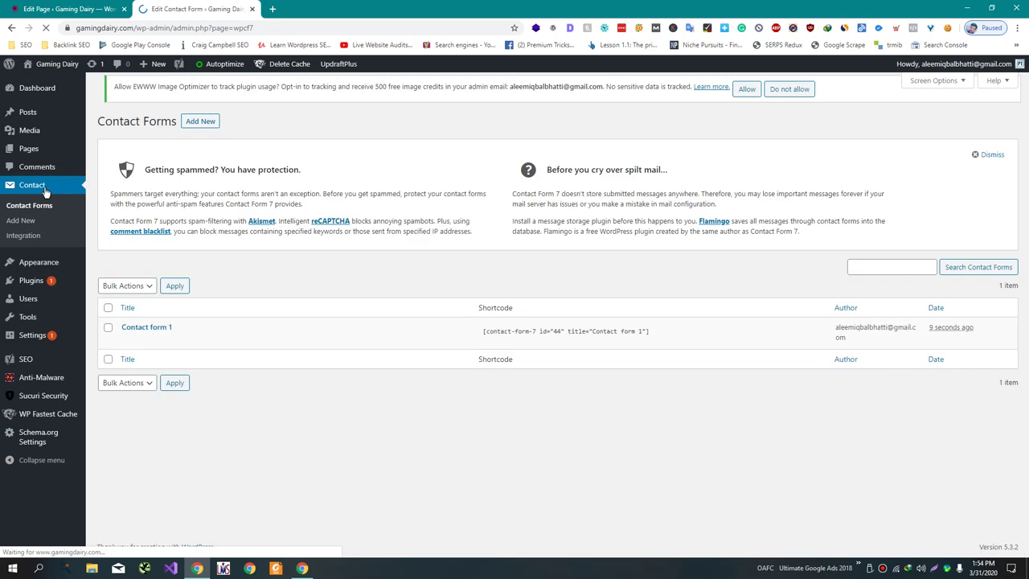
- Paste the Contact form 1 shortcode into the Contact Us page body in Text mode
click(557, 331)
key(ctrl+c)
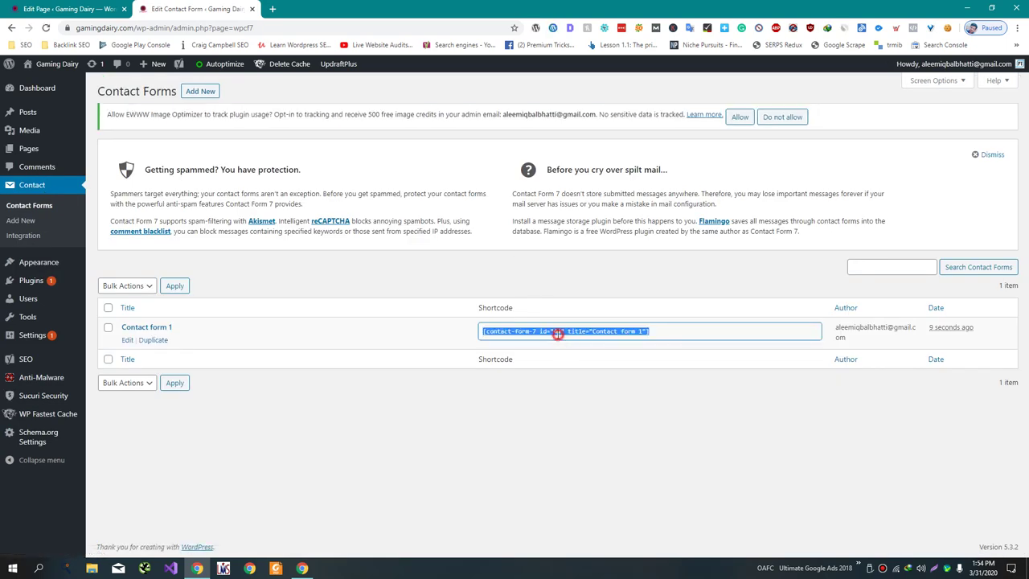
click(21, 6)
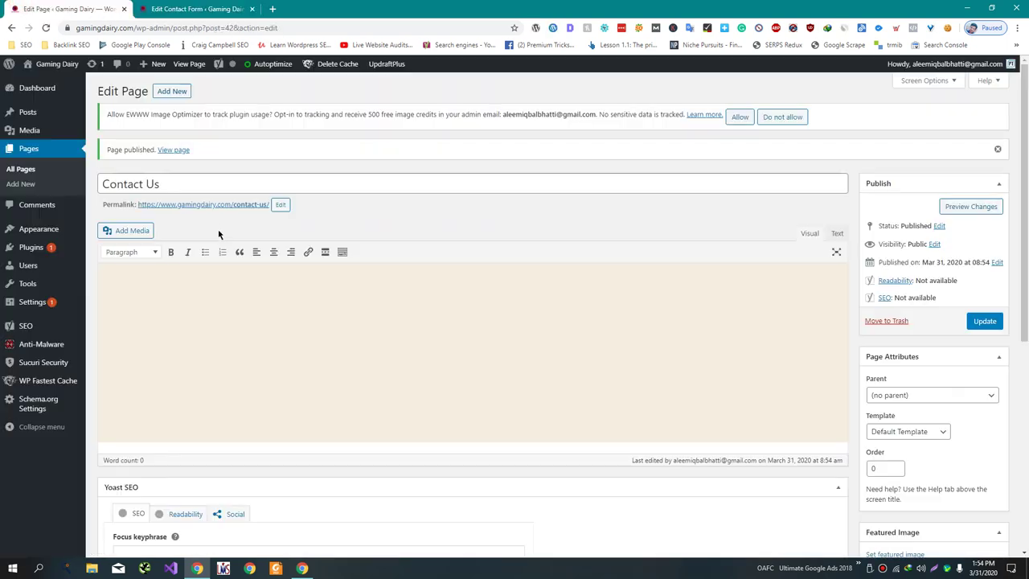
click(207, 285)
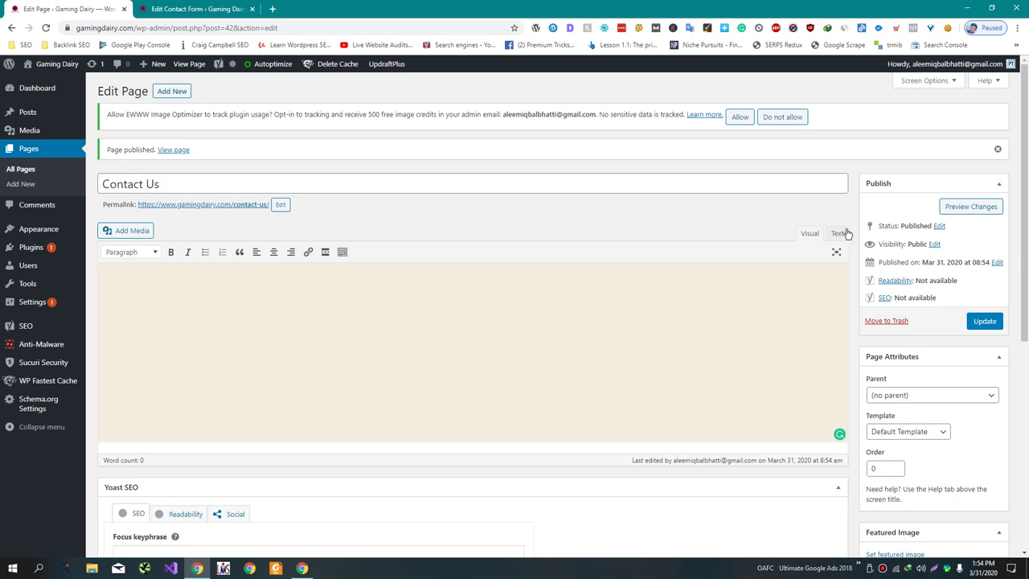
click(839, 233)
click(493, 354)
key(ctrl+v)
- Update the Contact Us page and open its live view in a new tab
click(985, 322)
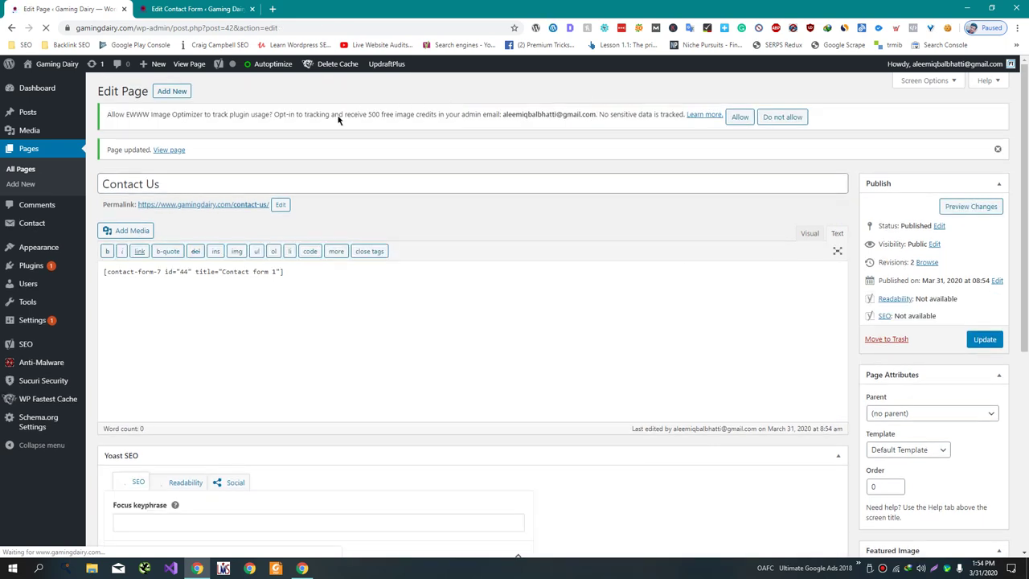
right_click(177, 153)
click(187, 158)
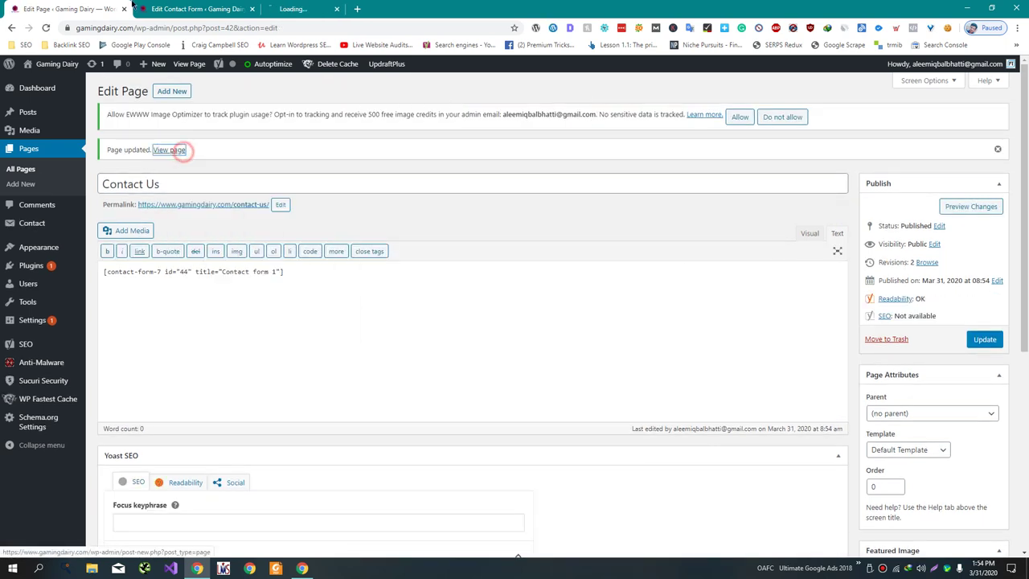
click(219, 7)
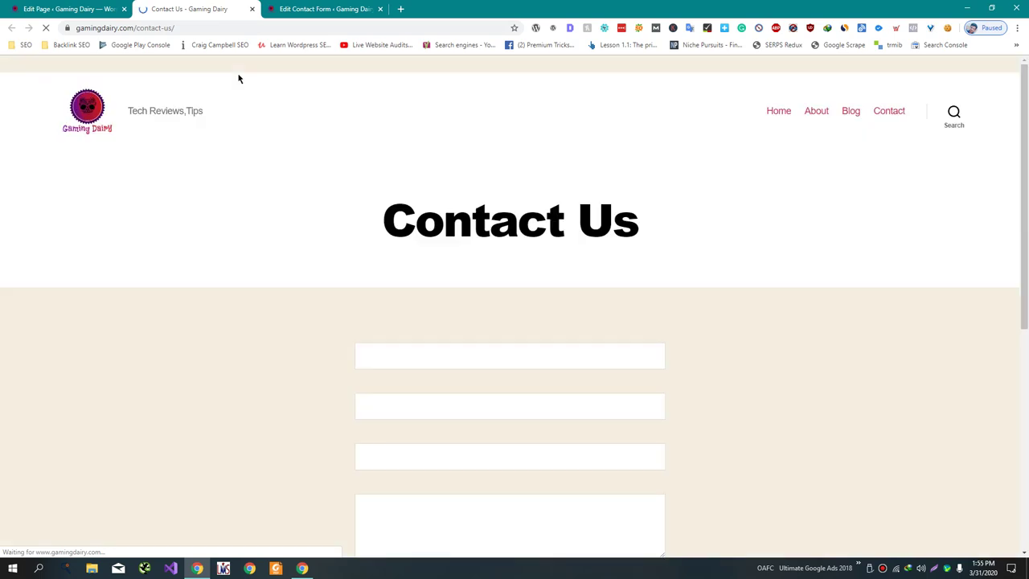
- Check the contact form on the live Contact Us page, visit About, then return to the editor
scroll(322, 220, down, 5)
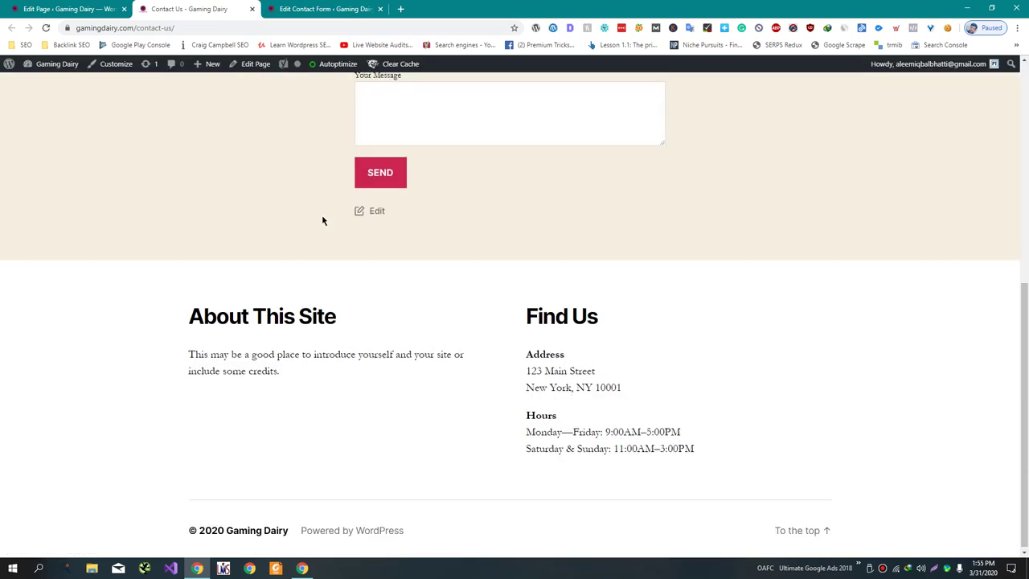
scroll(323, 220, up, 4)
scroll(321, 214, up, 1)
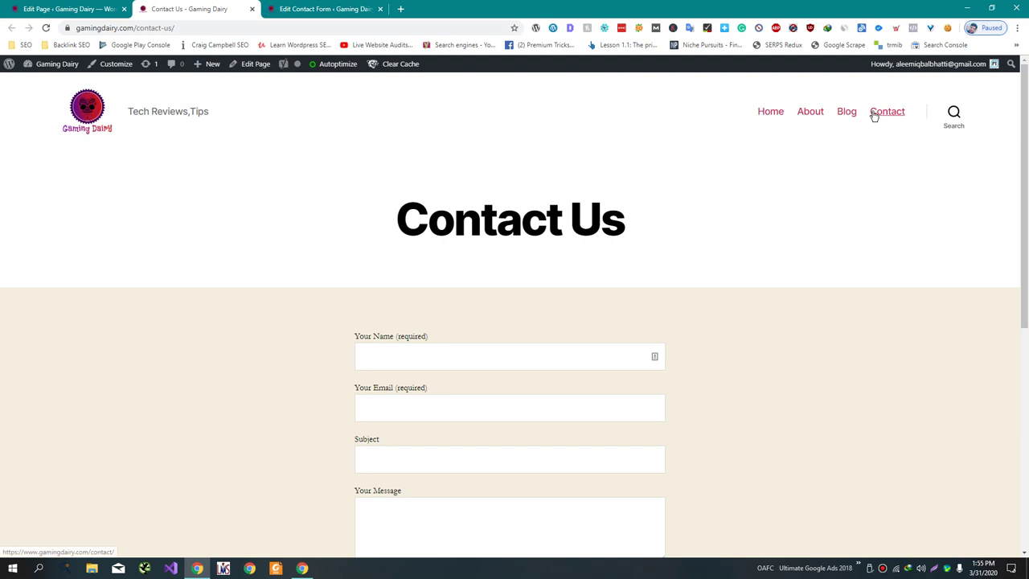
click(809, 113)
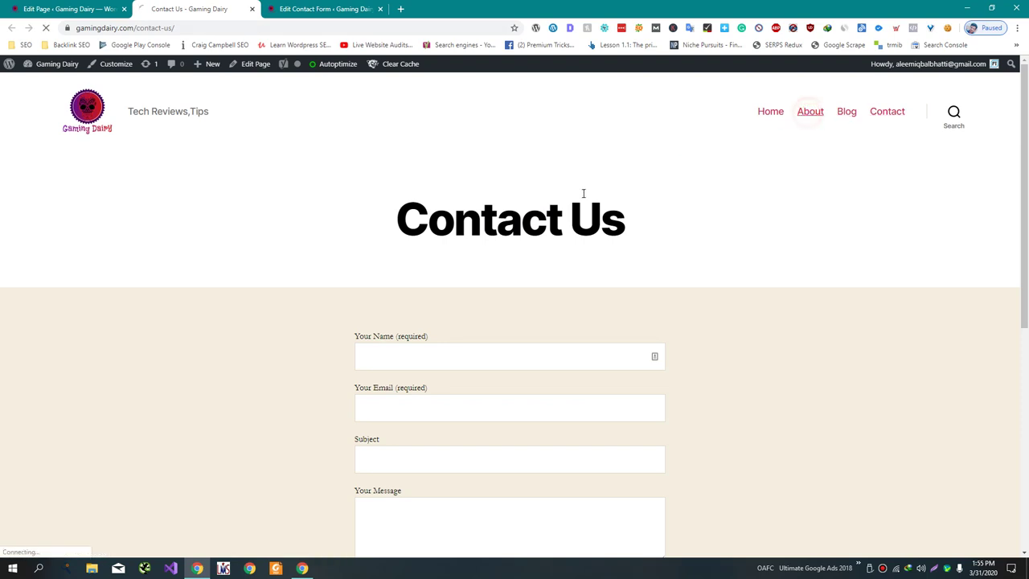
key(ctrl+Page_Up)
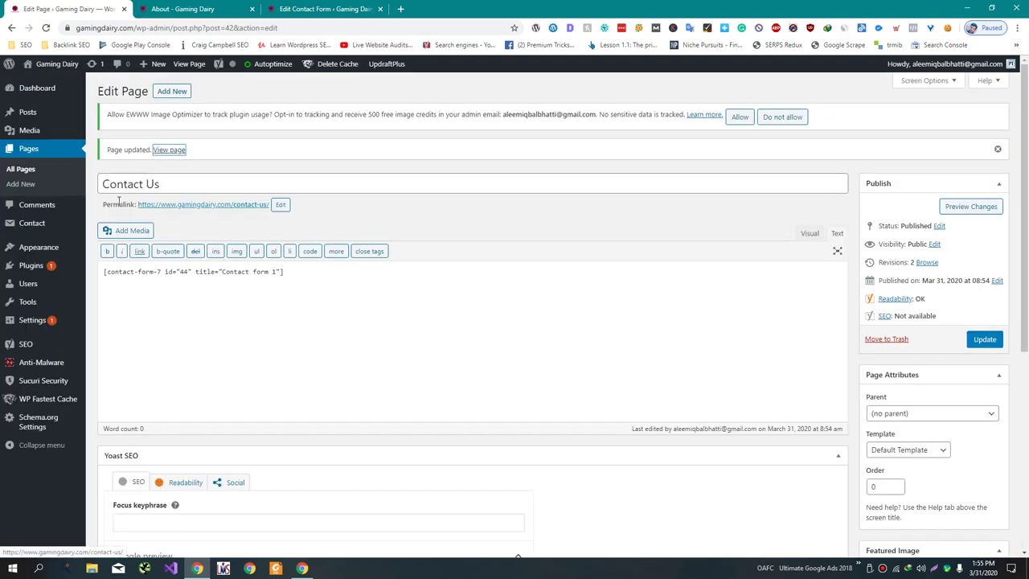
- Go to Settings > Privacy and review the existing pages offered for the privacy policy
click(24, 169)
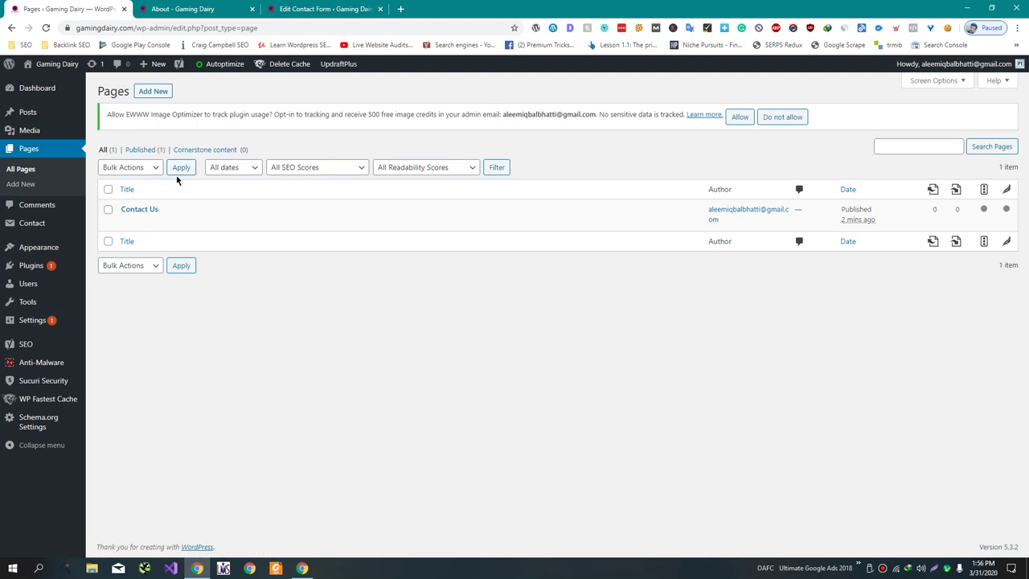
mouse_move(33, 324)
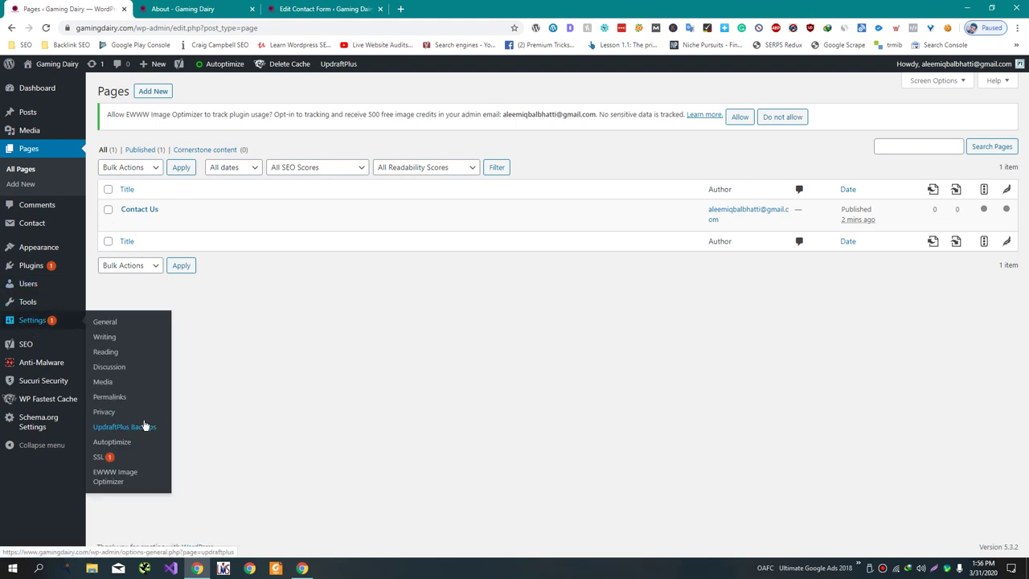
click(104, 412)
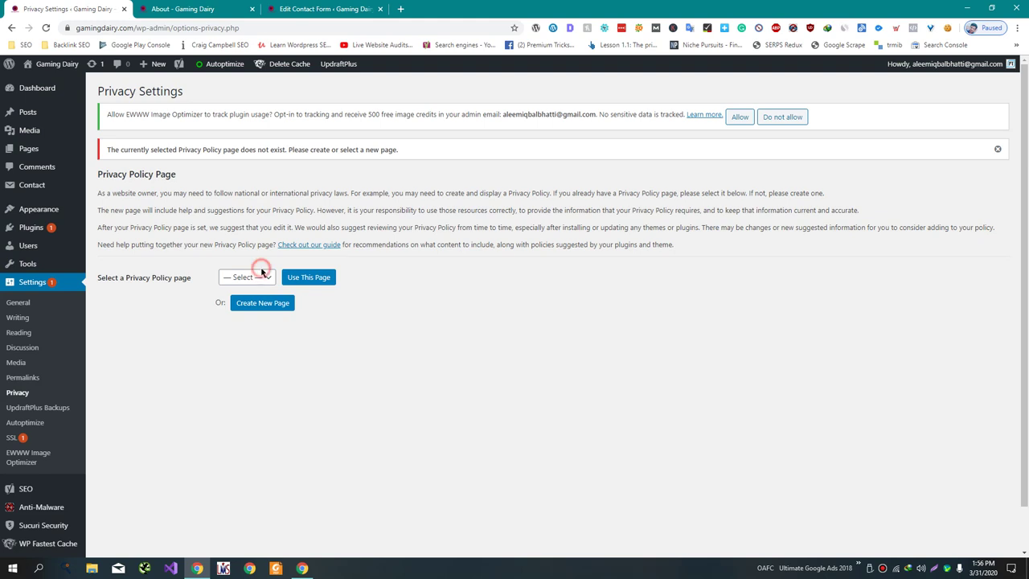
click(261, 274)
click(265, 274)
- Create a new Privacy Policy page and delete the empty headings from Your contact information onward
click(266, 302)
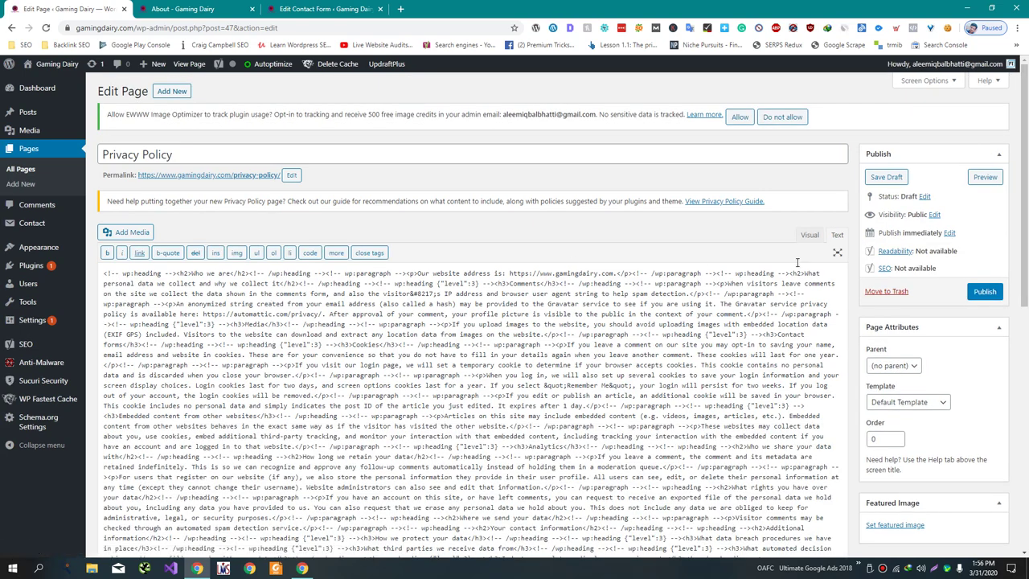
click(809, 235)
scroll(565, 353, down, 2)
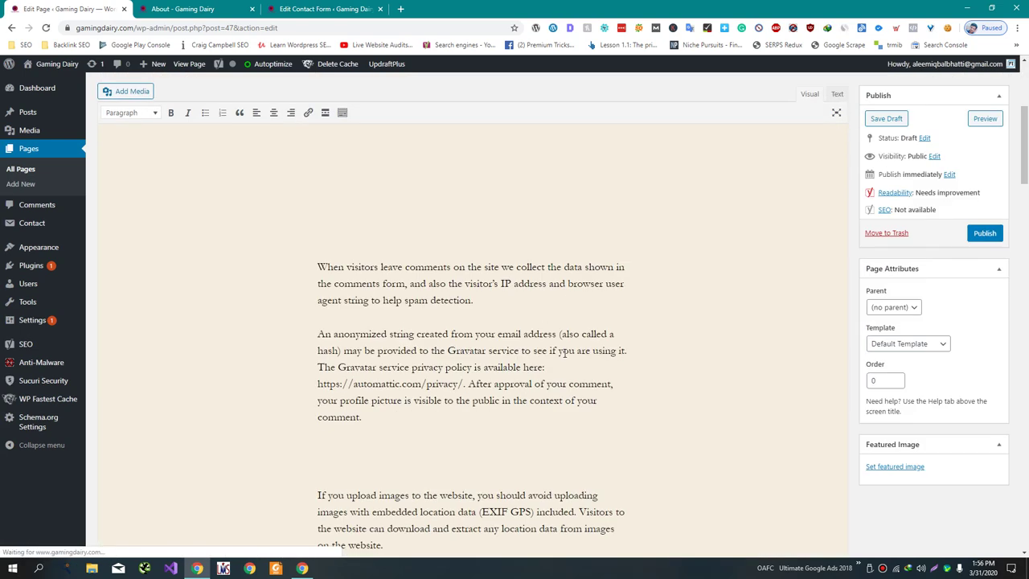
click(565, 353)
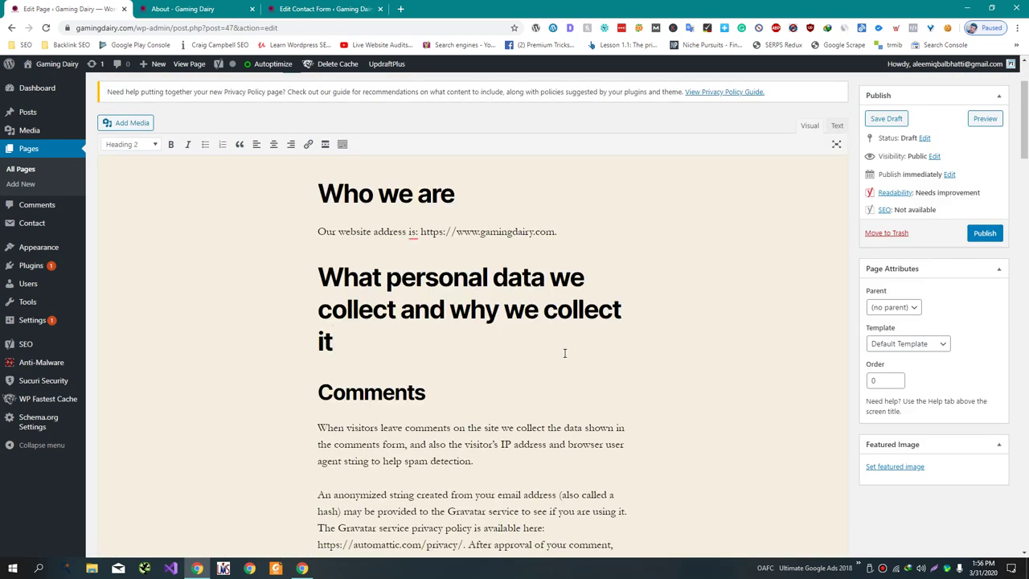
scroll(564, 353, down, 15)
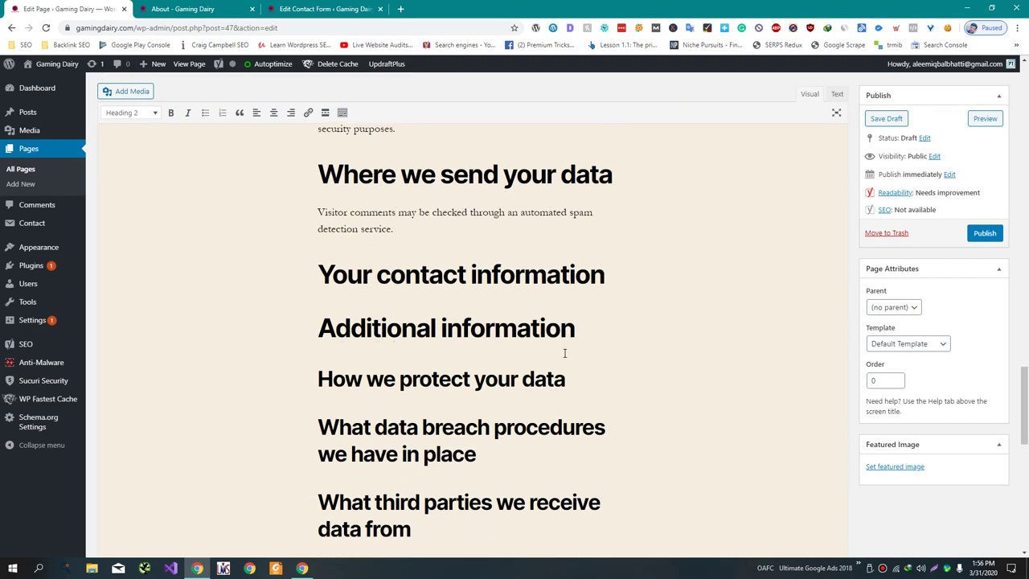
scroll(564, 353, down, 3)
click(511, 470)
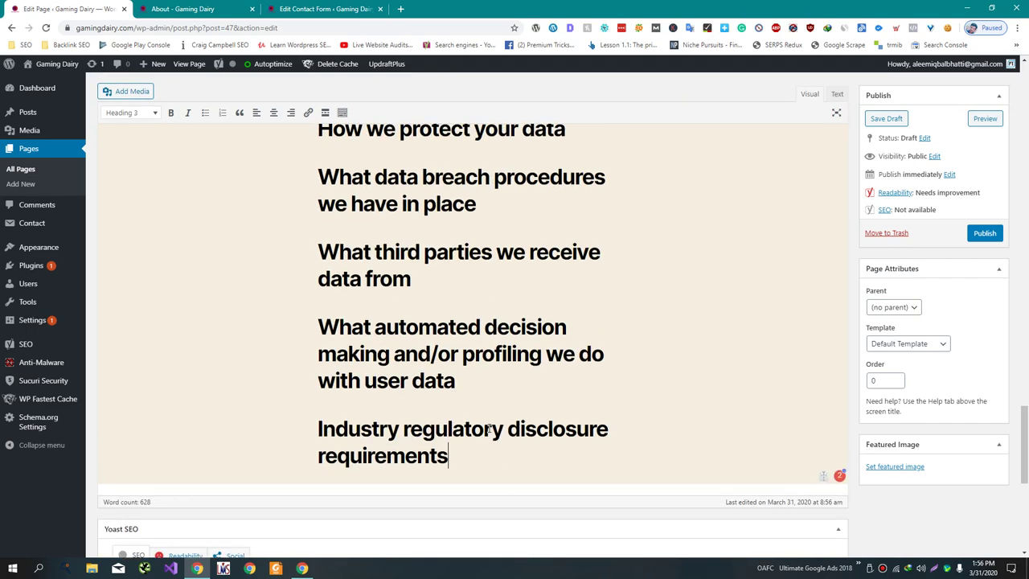
scroll(363, 305, up, 3)
shift+click(320, 240)
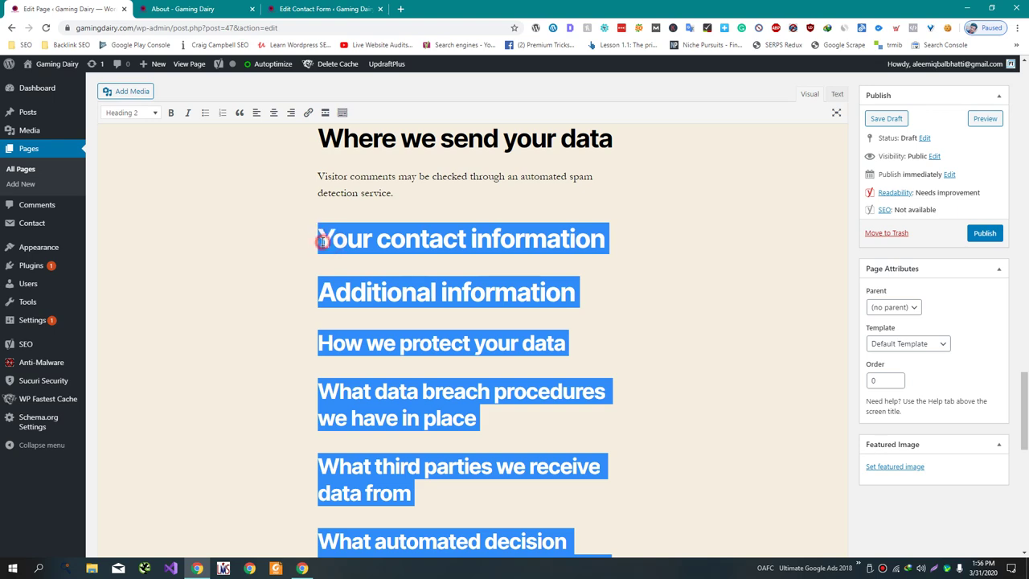
key(BackSpace)
- Remove the 'Who we share your data with' heading and publish the Privacy Policy page
scroll(480, 315, up, 10)
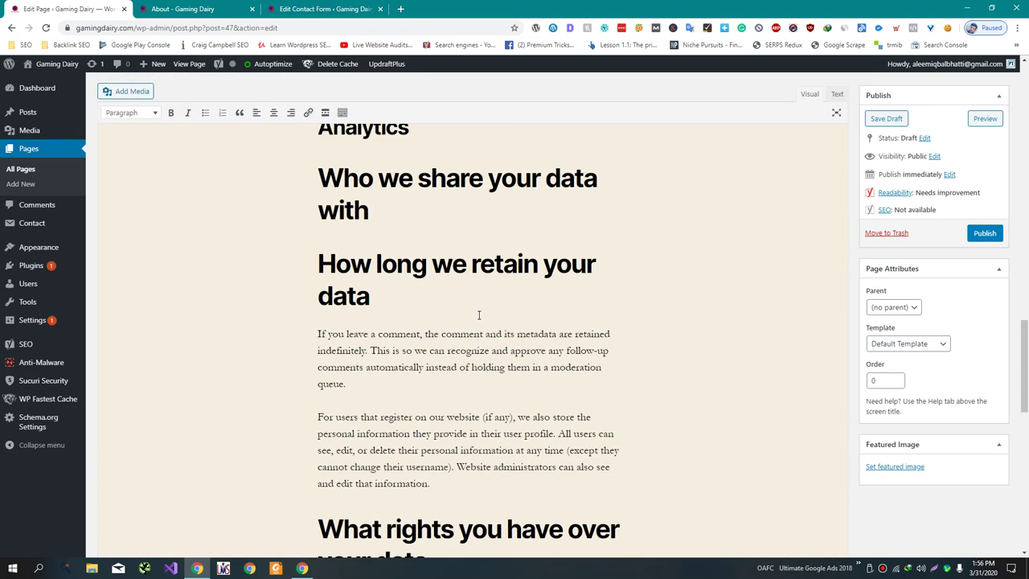
scroll(478, 316, down, 3)
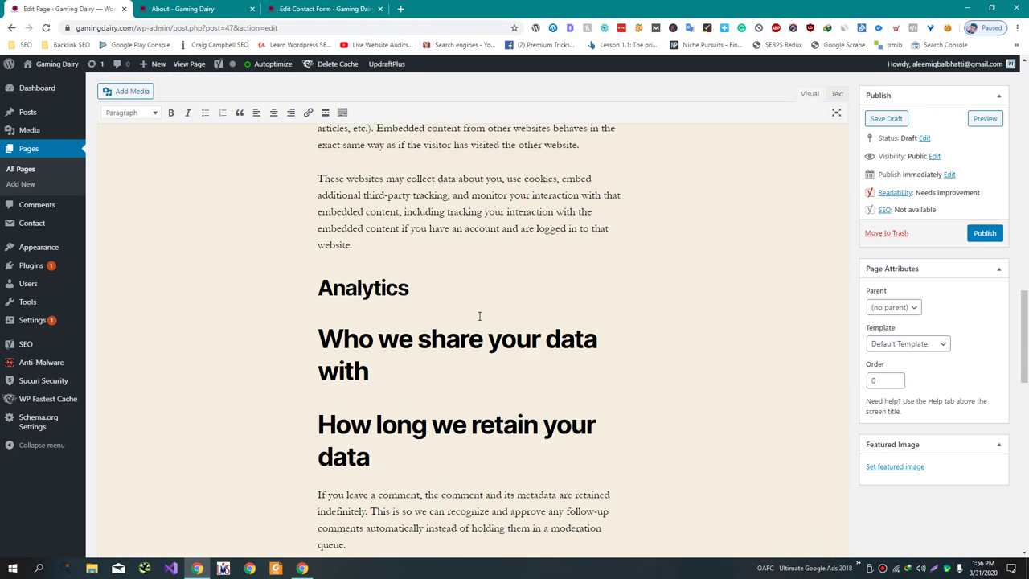
drag(462, 370, 474, 294)
key(BackSpace)
scroll(495, 342, down, 5)
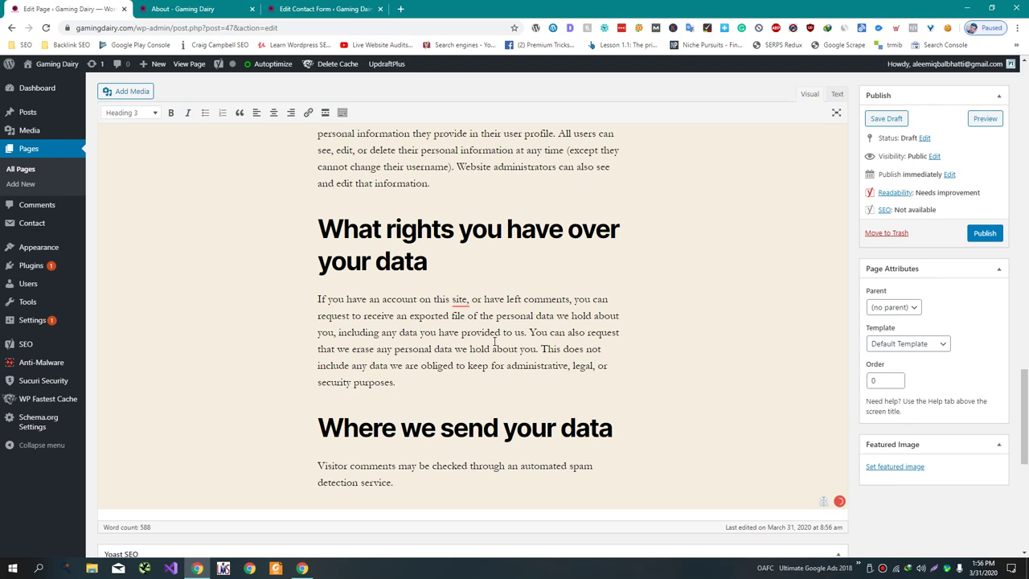
scroll(495, 342, up, 18)
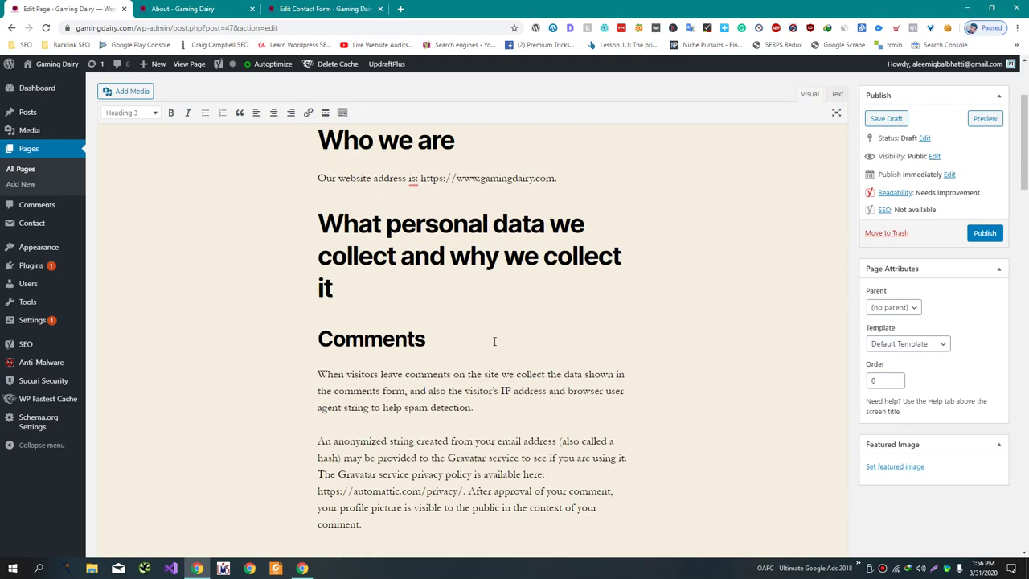
scroll(495, 342, up, 3)
click(455, 463)
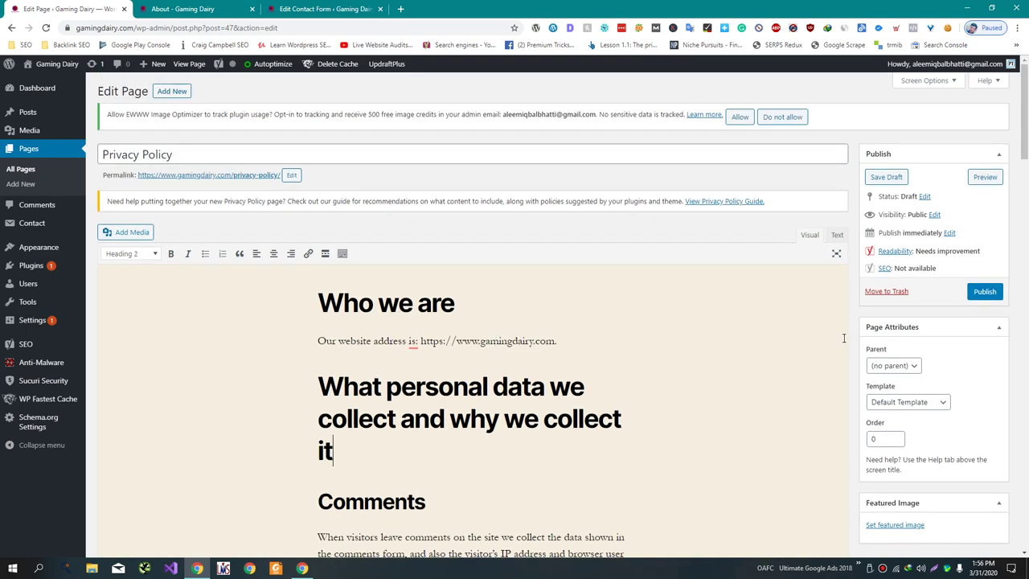
click(983, 292)
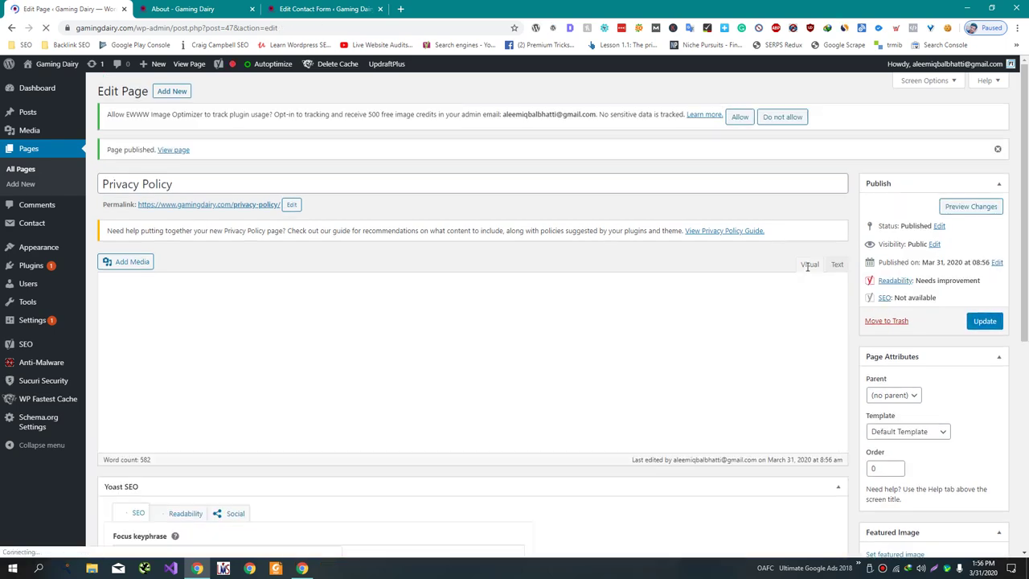
click(21, 185)
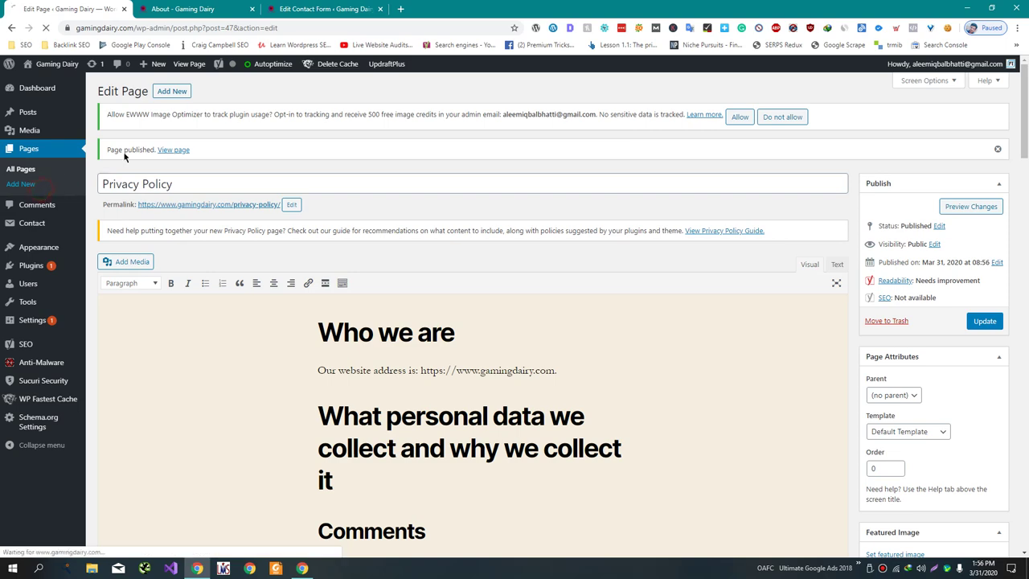
drag(90, 8, 449, 11)
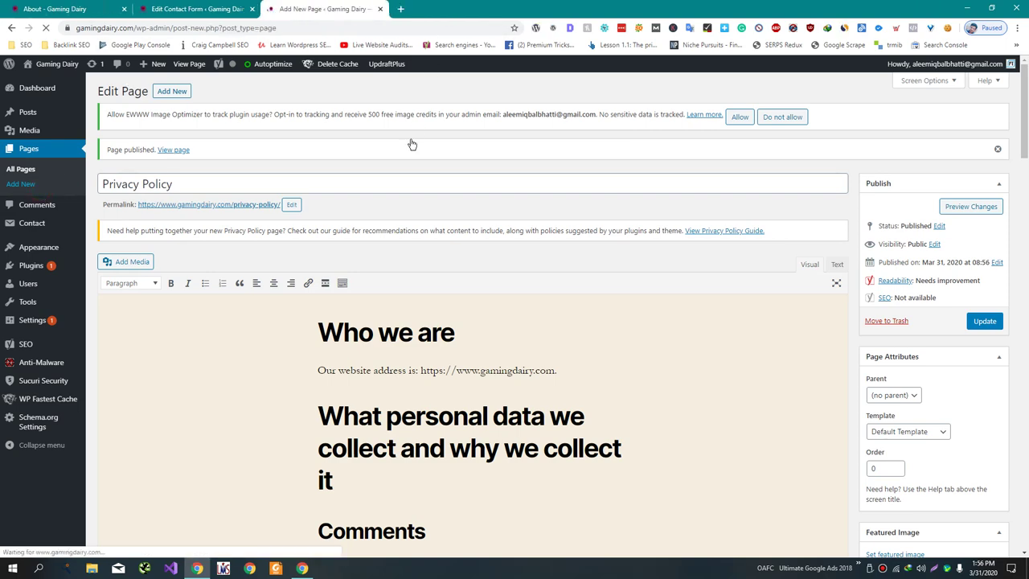
- Title a new page 'Terms of Services' and Google 'terms of services generator', opening the TermsFeed result
text(Terms of Servi)
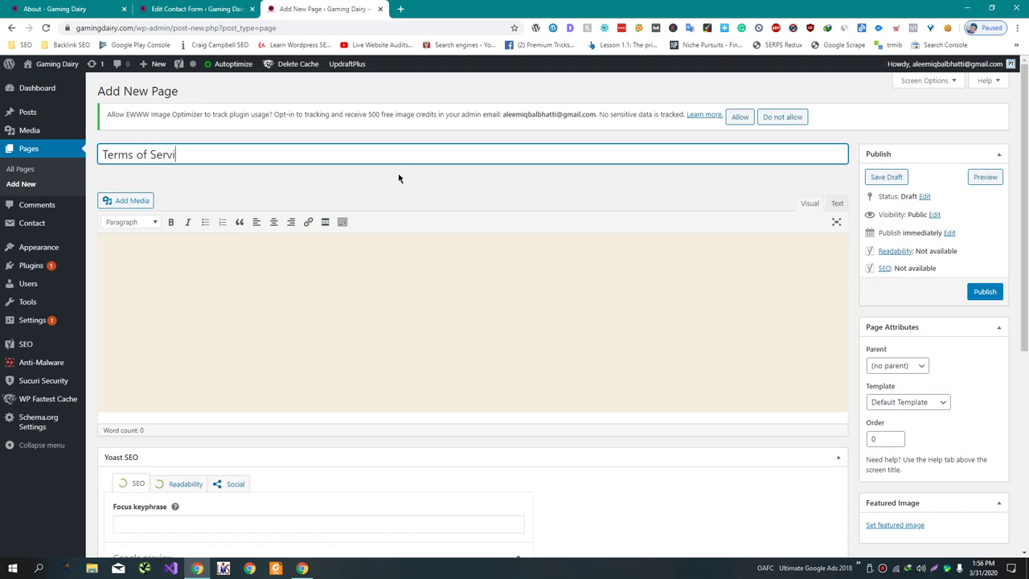
text(ces)
key(ctrl+a)
key(ctrl+c)
key(ctrl+t)
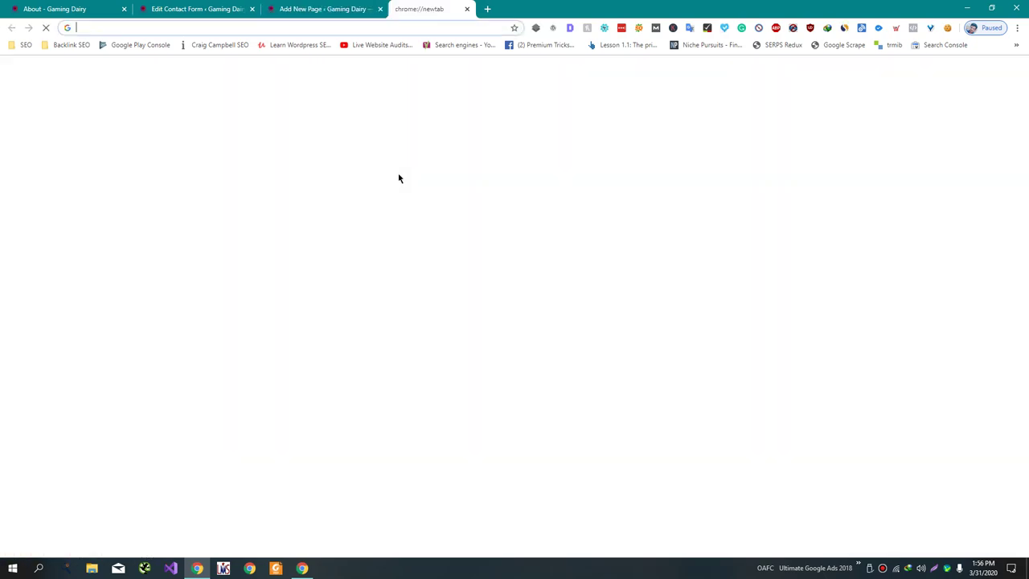
key(ctrl+v)
key(Down)
key(Return)
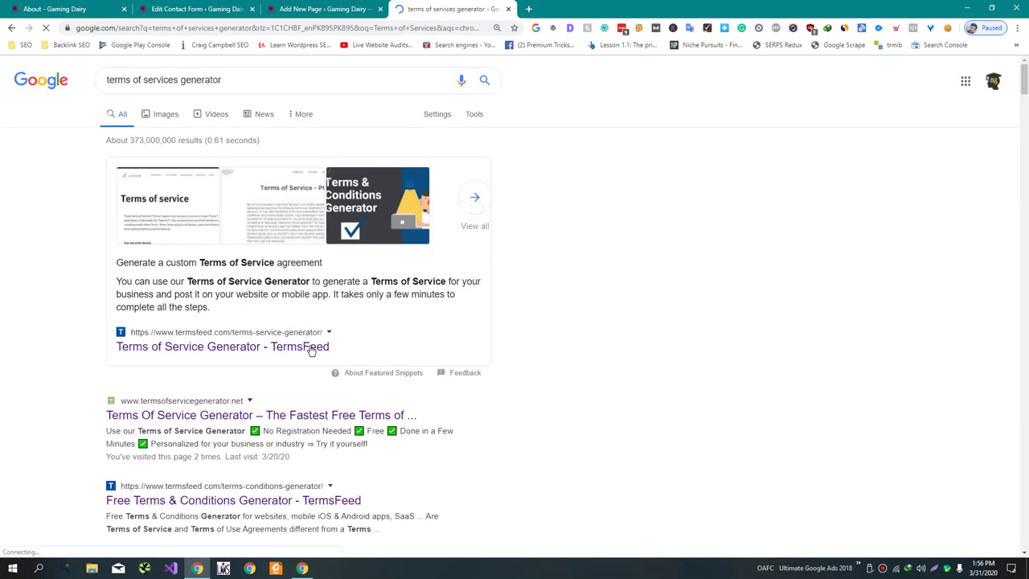
click(312, 351)
- Trim the title to 'Terms of Service', then go back and open the termsofservicegenerator.net result
key(ctrl+shift+Tab)
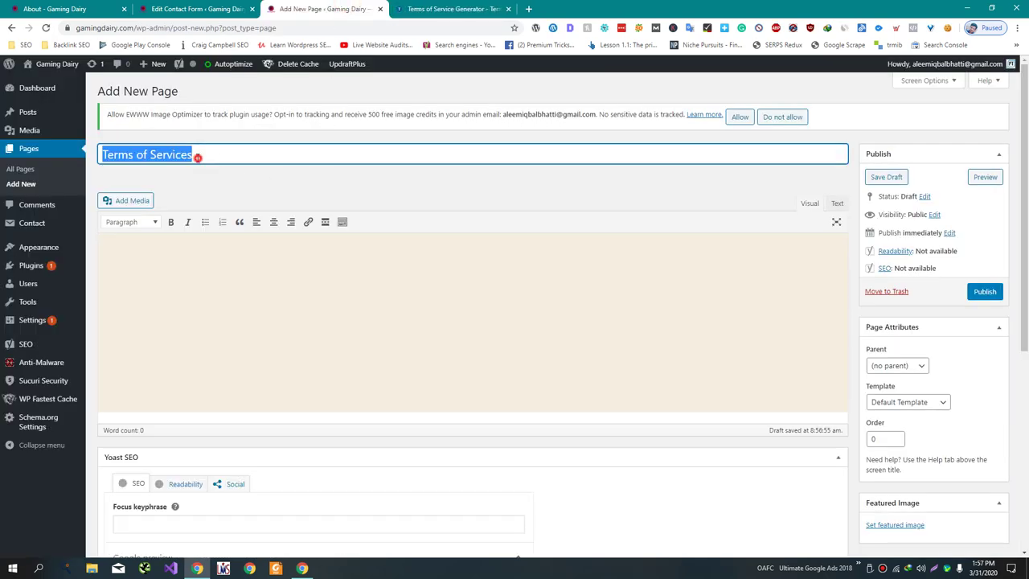
click(197, 158)
key(BackSpace)
key(ctrl+t)
key(ctrl+shift+Tab)
key(ctrl+Tab)
key(ctrl+w)
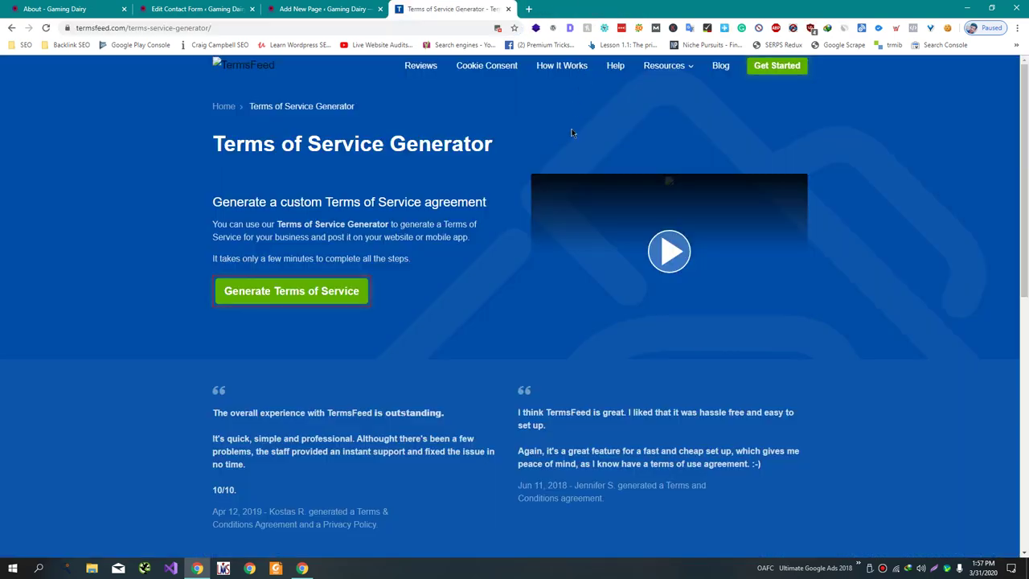
click(333, 292)
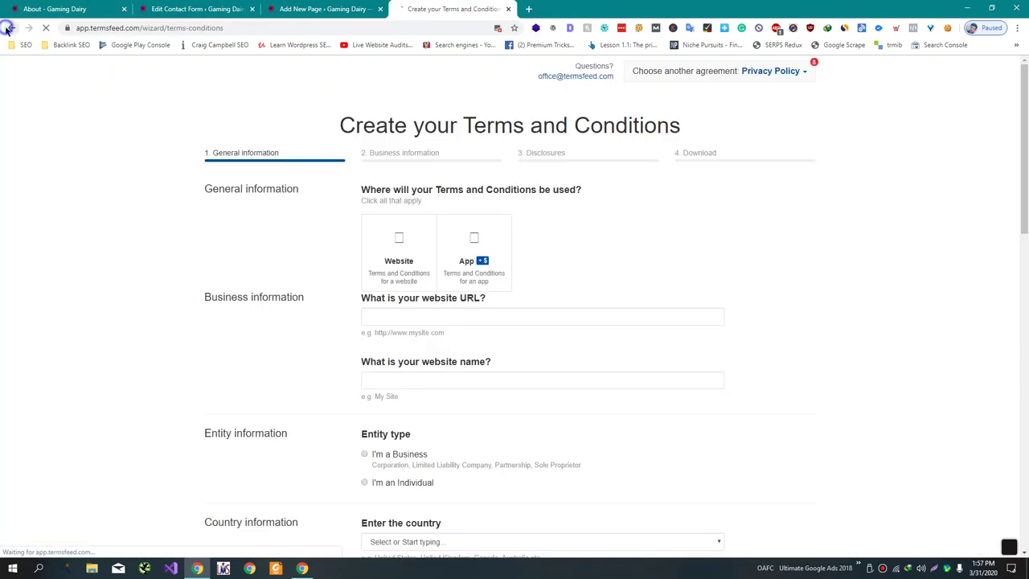
right_click(12, 27)
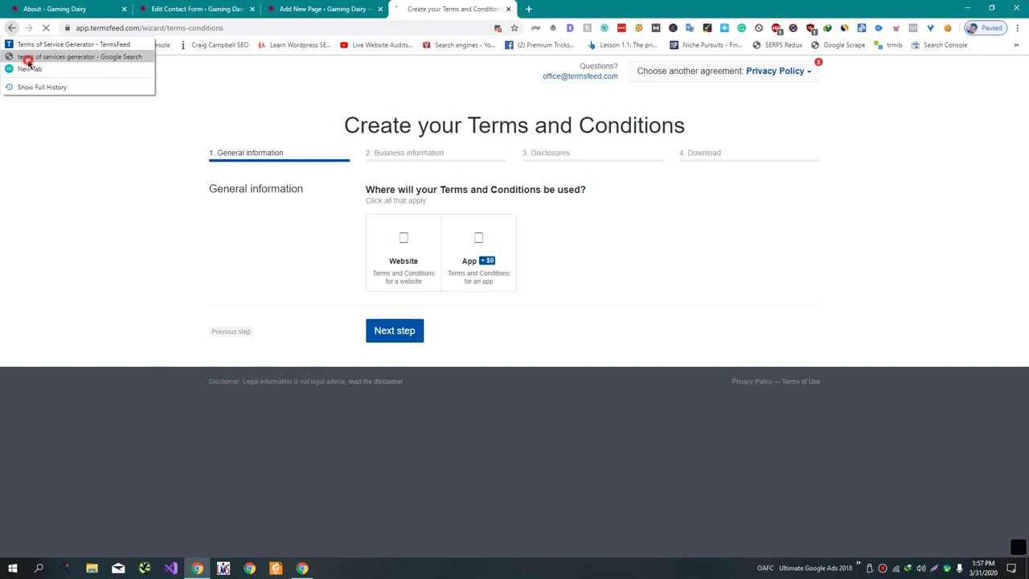
click(26, 58)
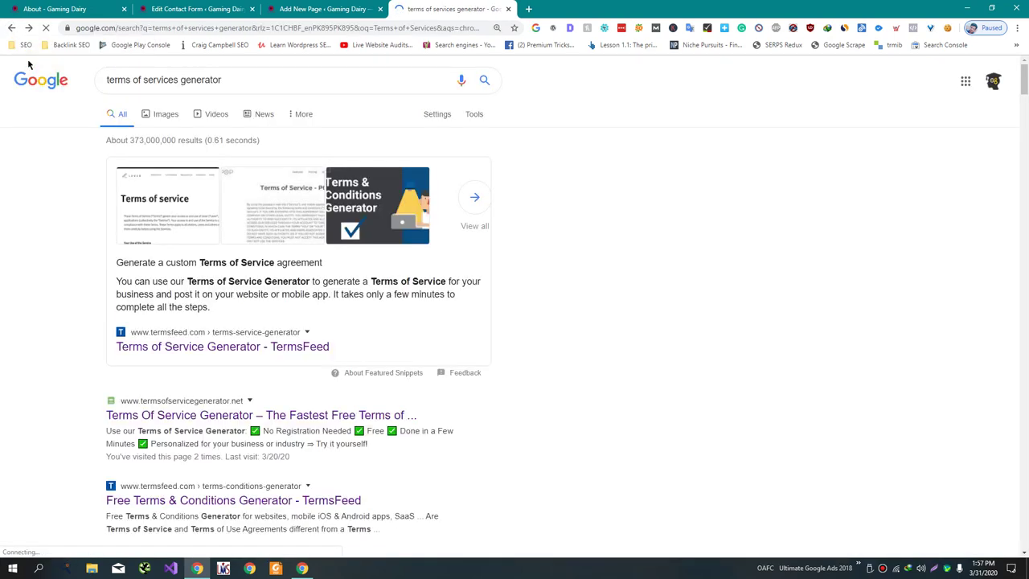
scroll(104, 312, down, 2)
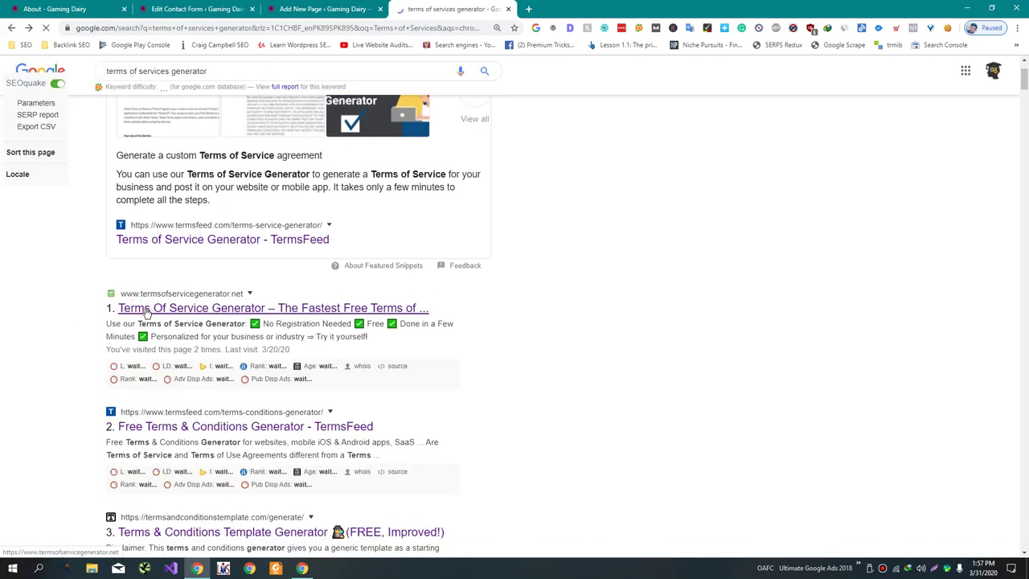
click(143, 307)
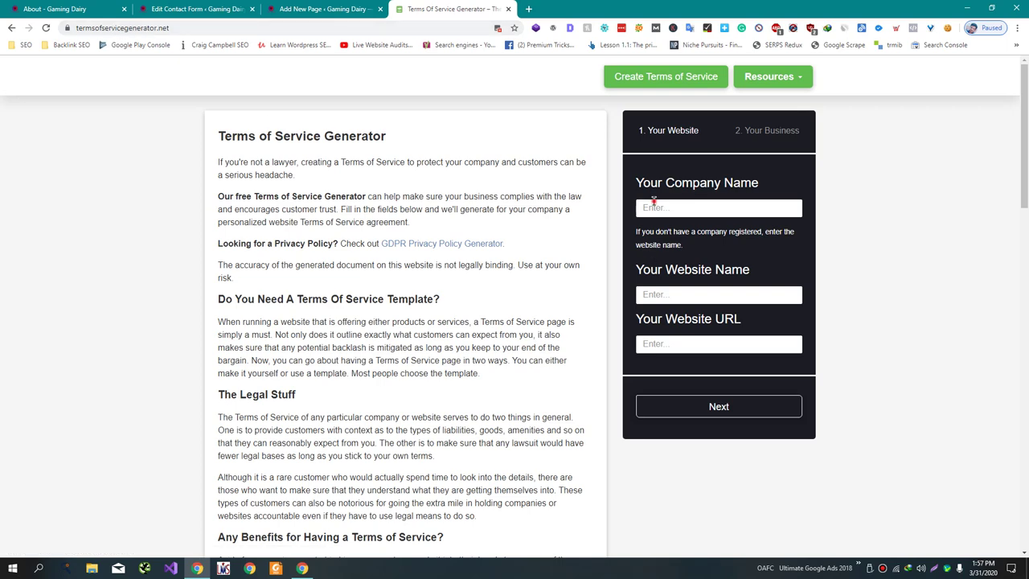
- Enter 'Gaming Dairy' as the company name in the generator form
click(653, 202)
click(321, 9)
click(450, 9)
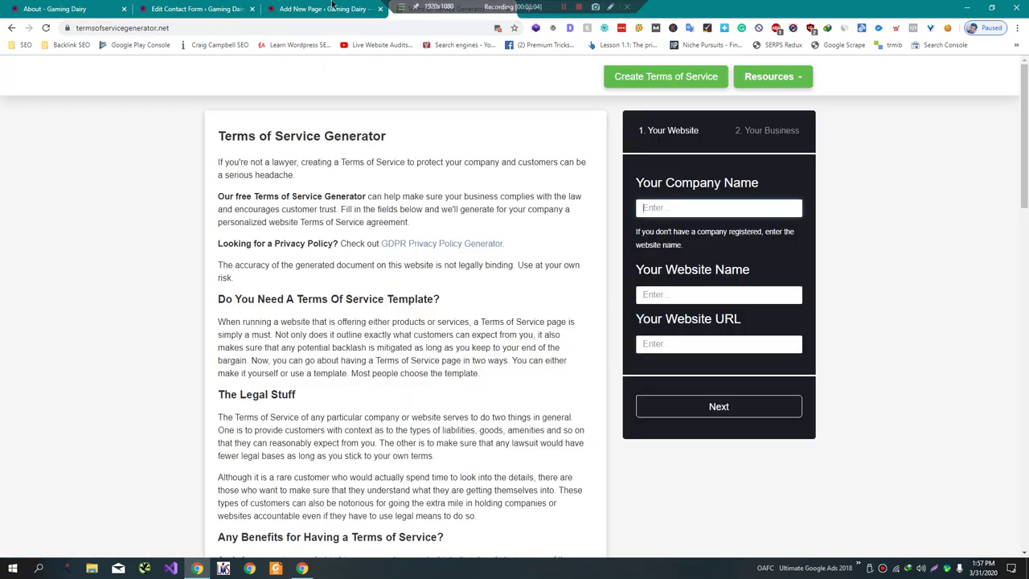
click(325, 8)
click(451, 8)
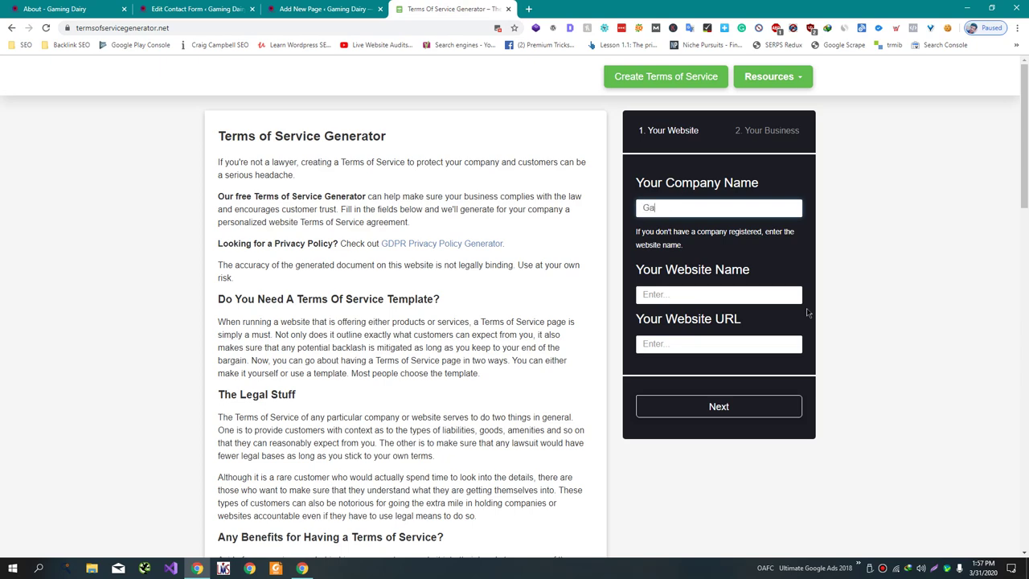
text(Gaming Dairy)
- Copy the WordPress site address into Your Website URL and continue to the business details step
click(194, 5)
key(ctrl+Tab)
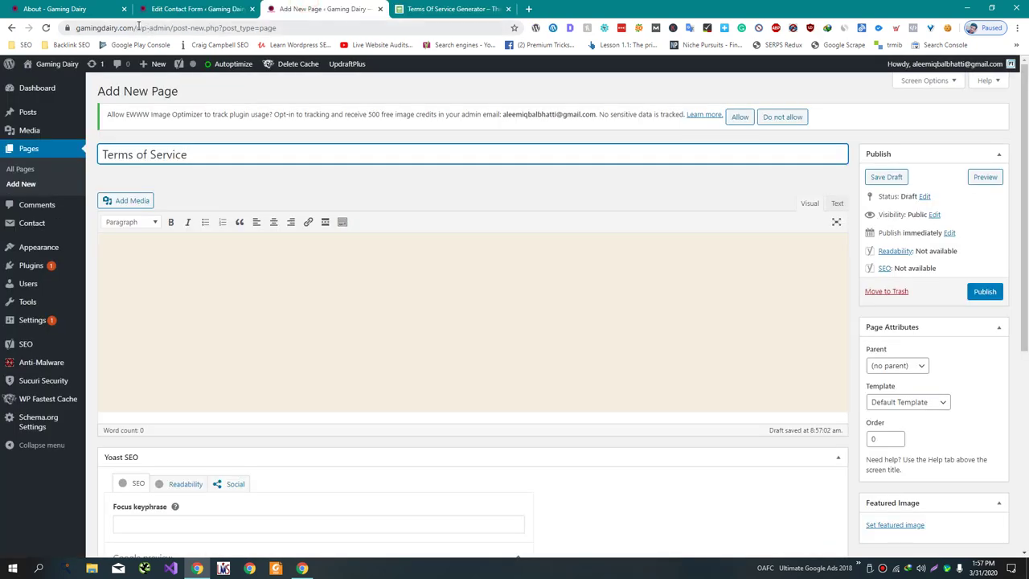
click(133, 26)
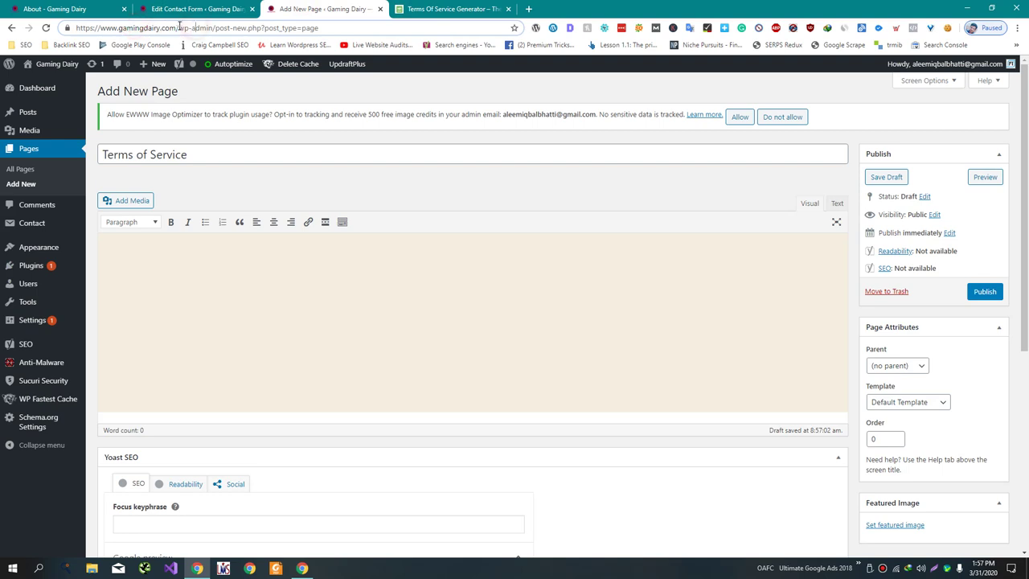
drag(180, 27, 77, 27)
key(ctrl+c)
click(500, 9)
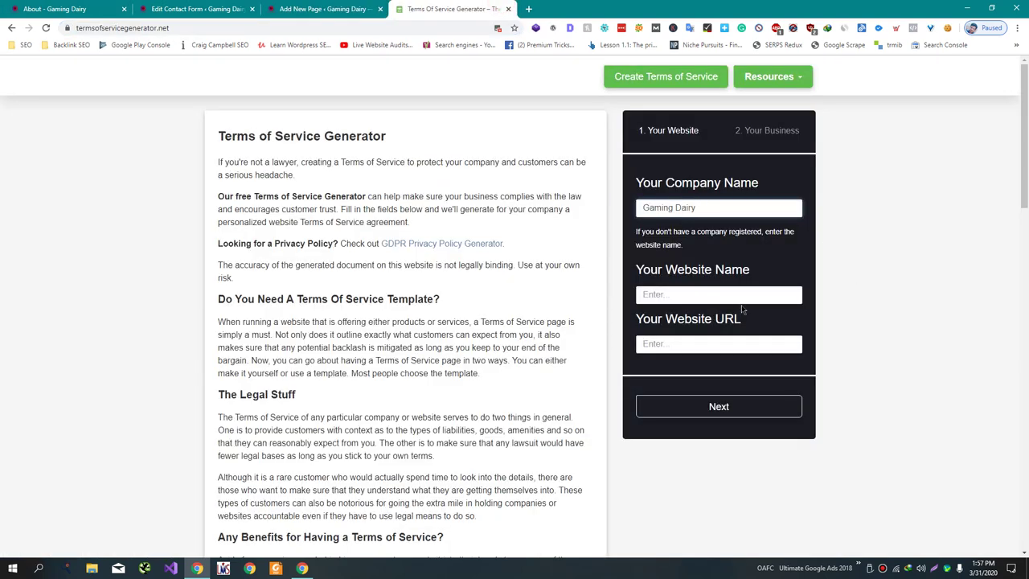
click(724, 344)
key(ctrl+v)
click(718, 298)
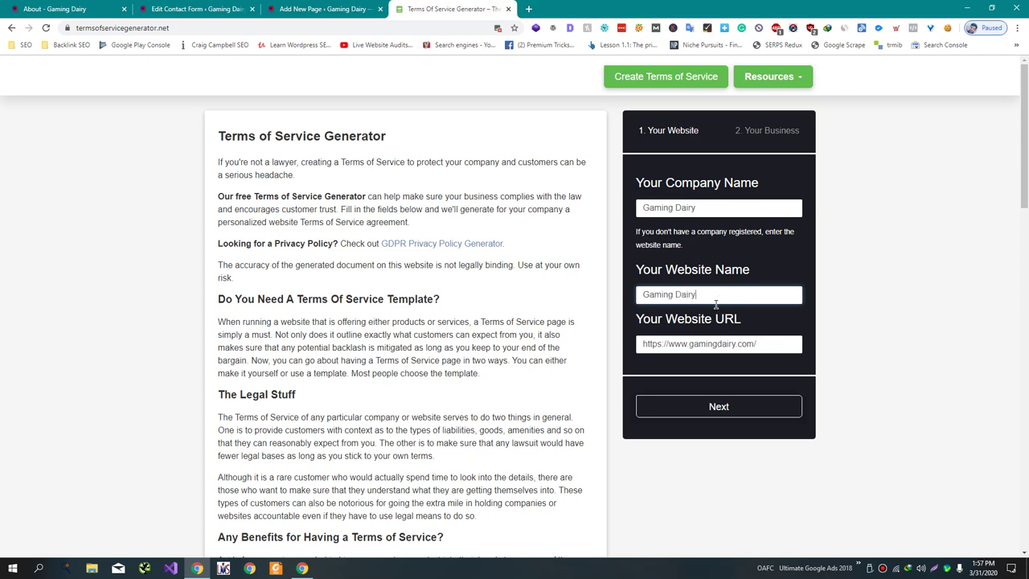
click(728, 405)
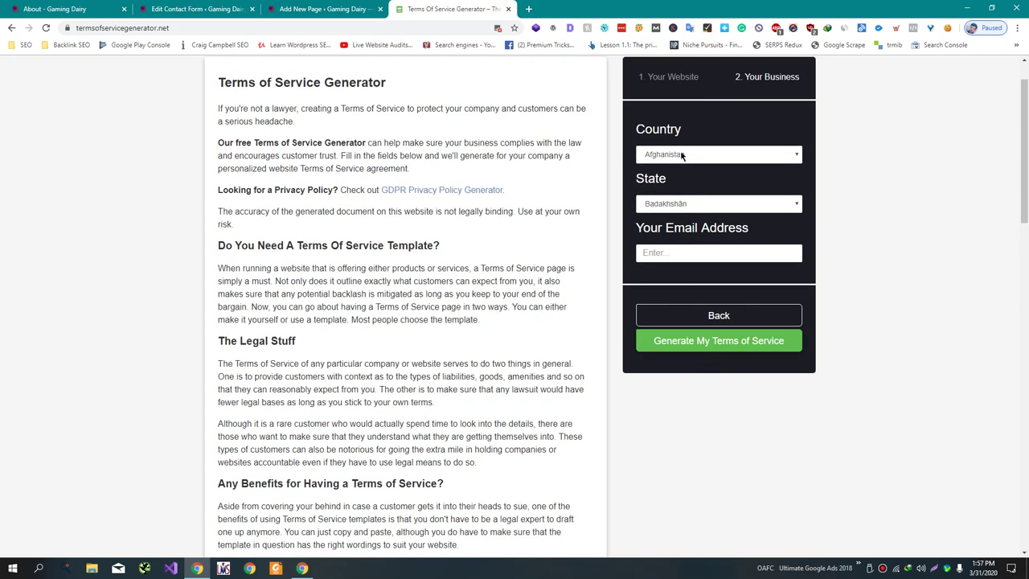
- Choose United States as the country and New York as the state
click(682, 154)
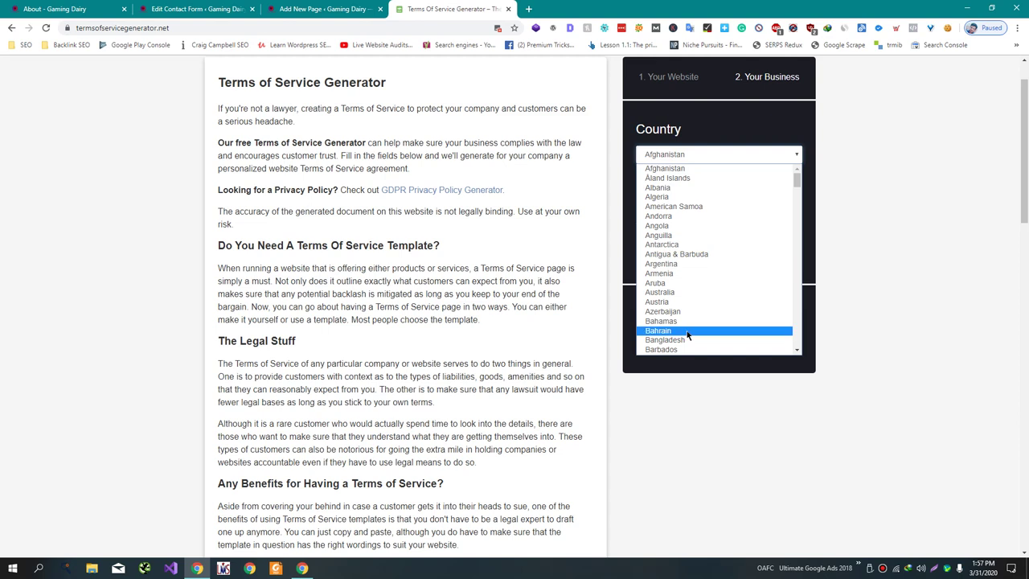
key(u)
scroll(689, 344, down, 3)
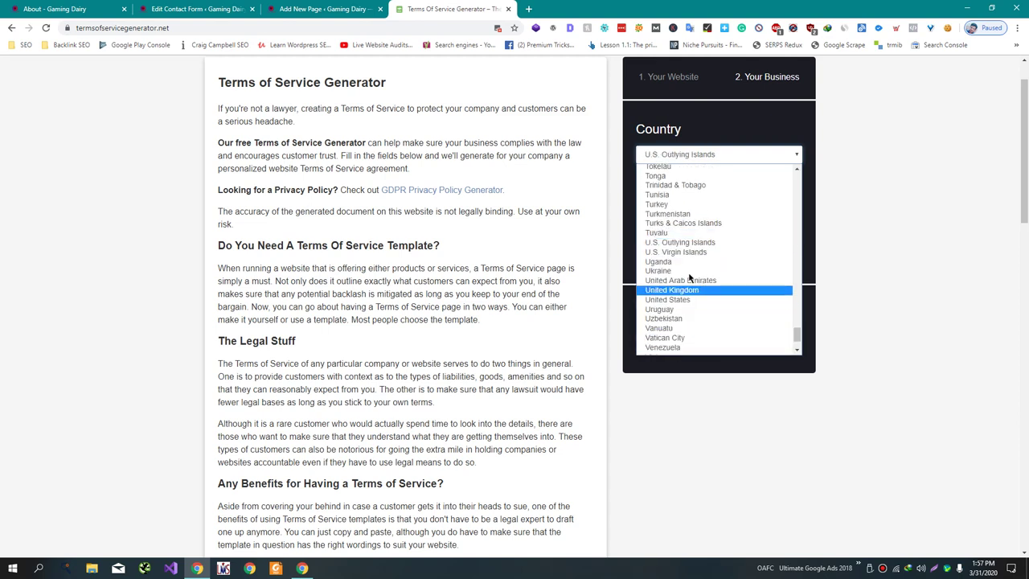
click(689, 299)
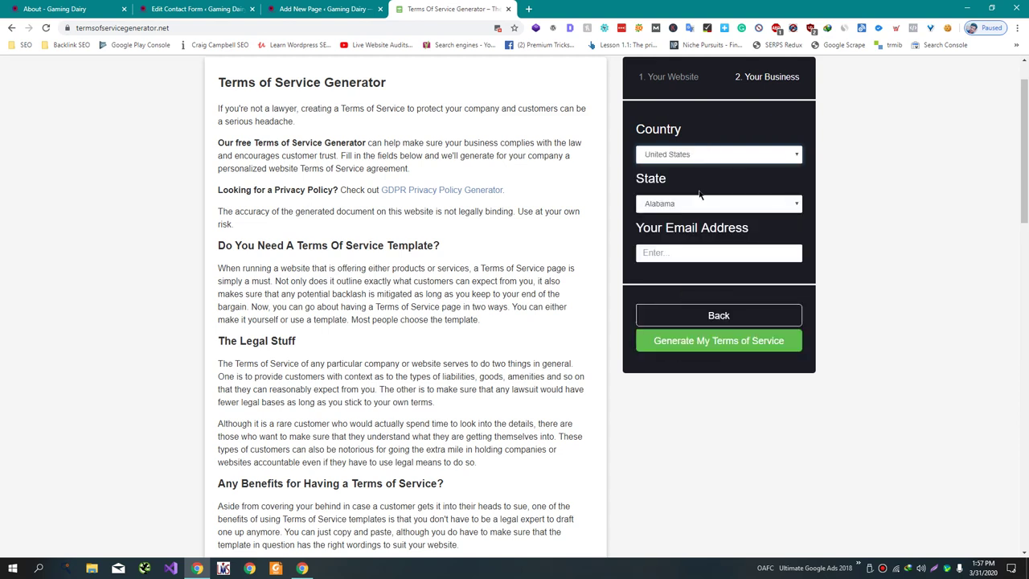
click(703, 205)
key(n)
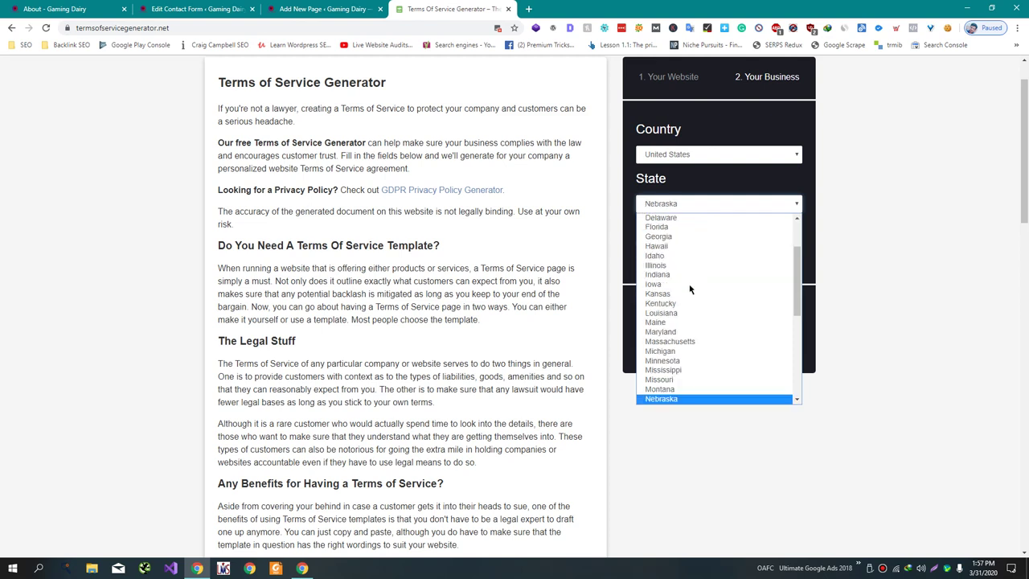
scroll(679, 334, down, 2)
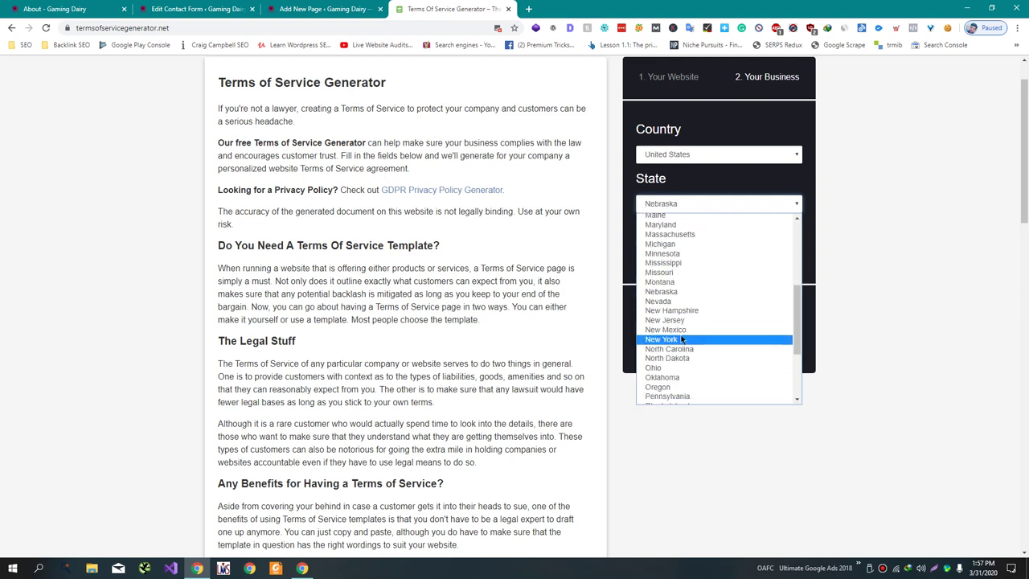
click(679, 339)
- Enter the business contact e-mail based on the site's domain and generate the Terms of Service
click(677, 252)
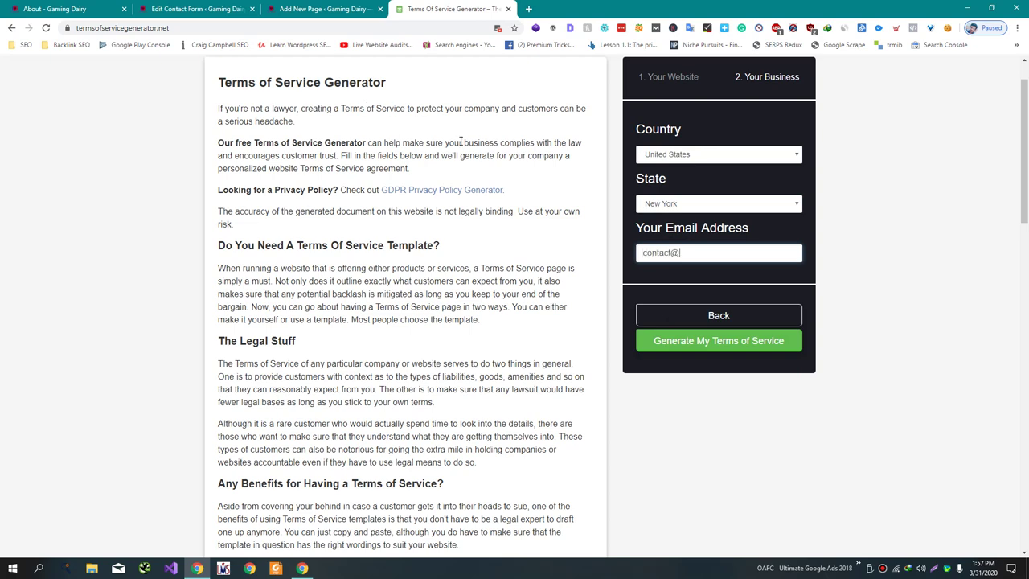
click(374, 7)
double_click(153, 27)
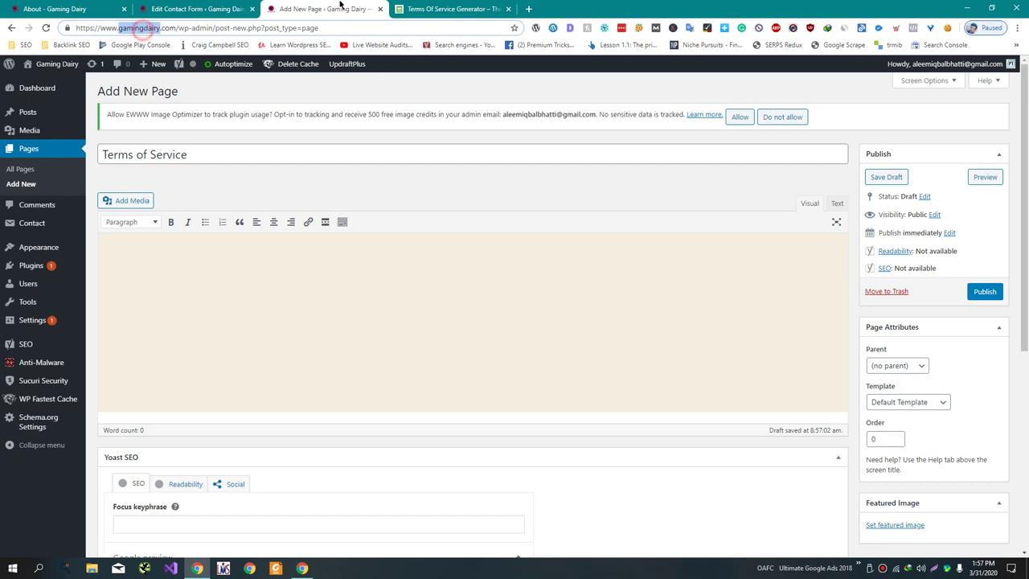
click(406, 7)
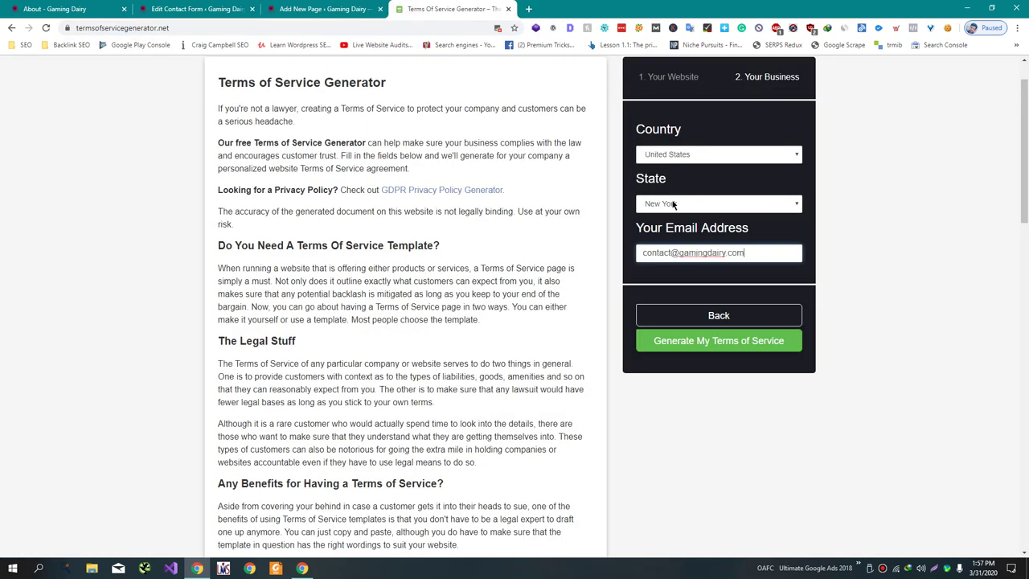
key(ctrl+a)
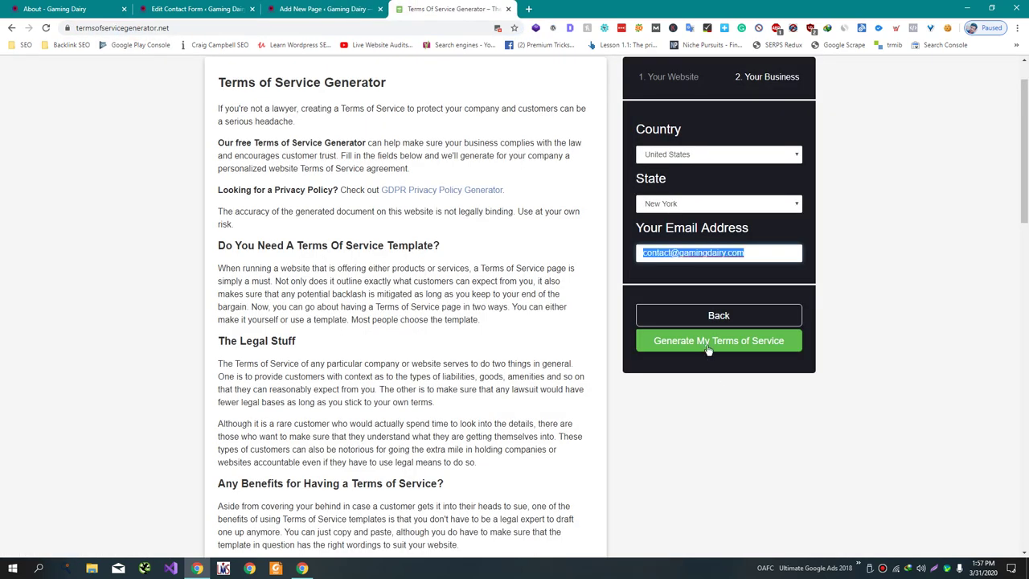
click(708, 348)
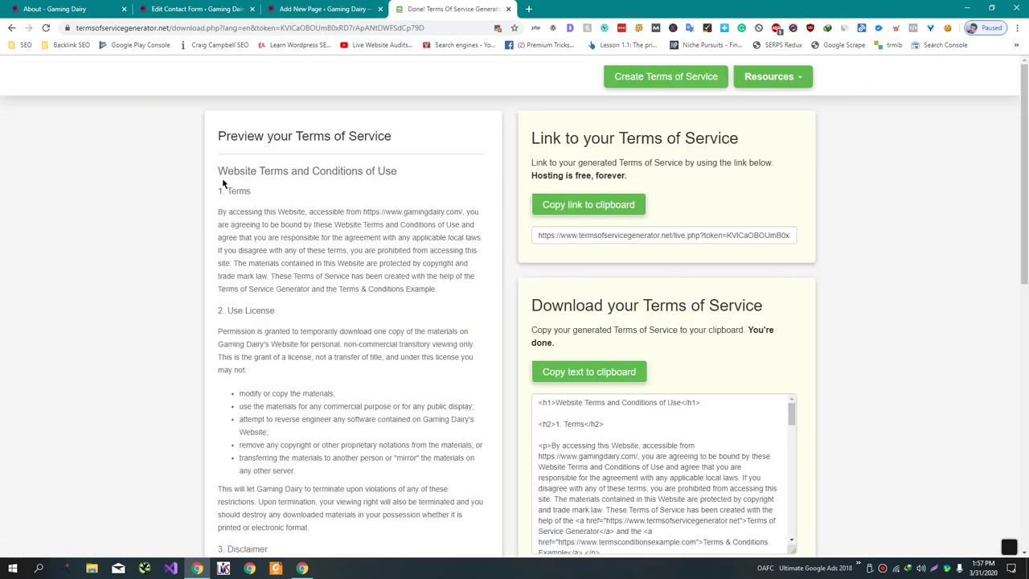
- Copy the generated terms and paste them into the Terms of Service page's Text editor
drag(217, 171, 312, 317)
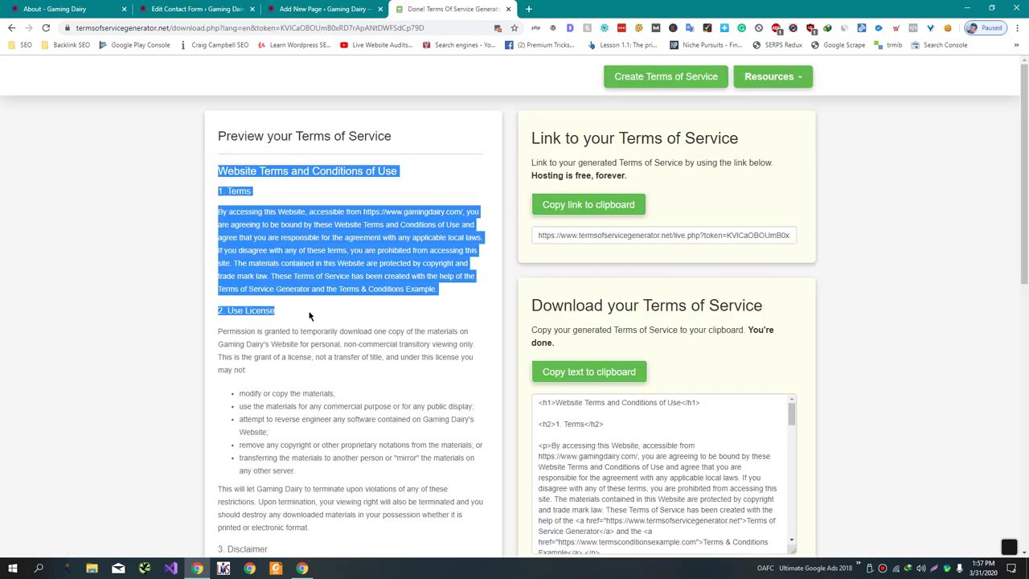
click(563, 372)
click(322, 9)
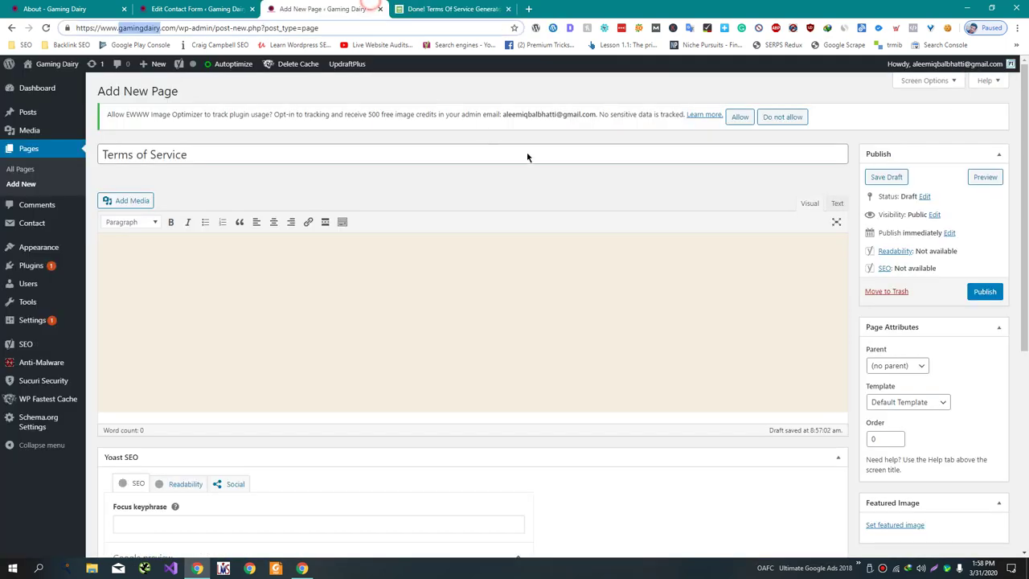
click(837, 203)
click(705, 326)
key(ctrl+v)
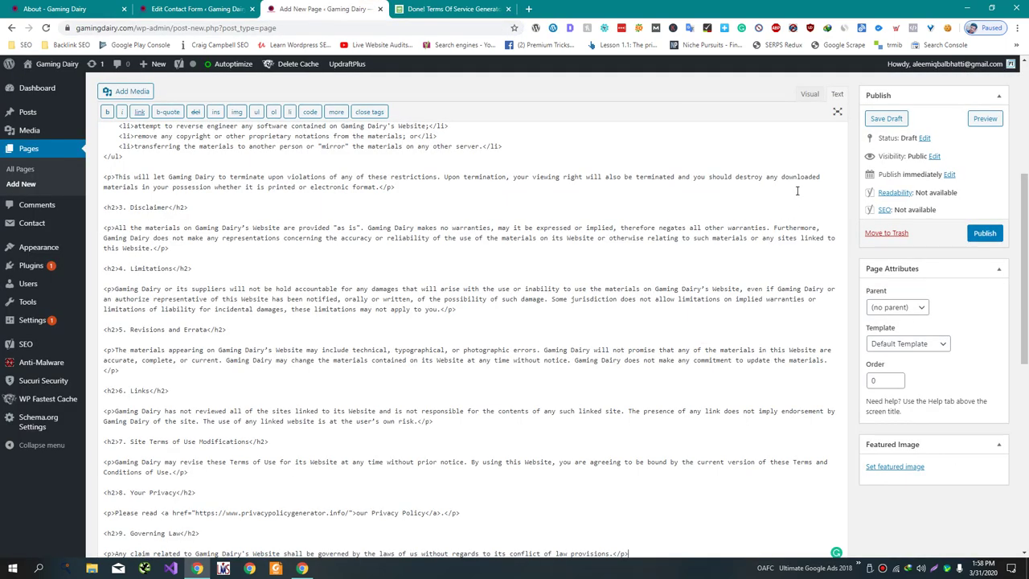
- Delete the generator-credit sentence from section 1 in the Visual editor
click(810, 95)
scroll(284, 288, up, 6)
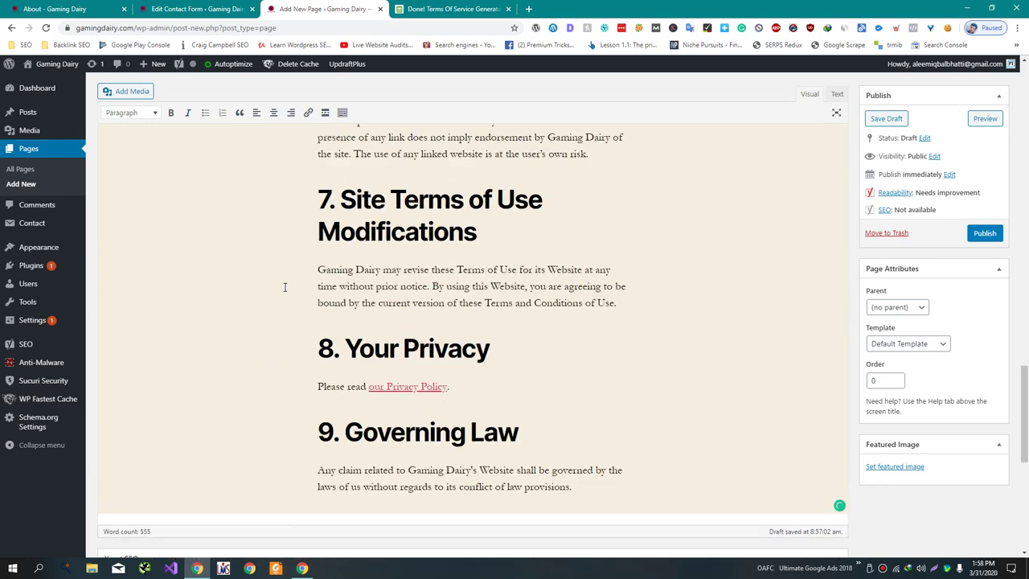
scroll(285, 287, up, 10)
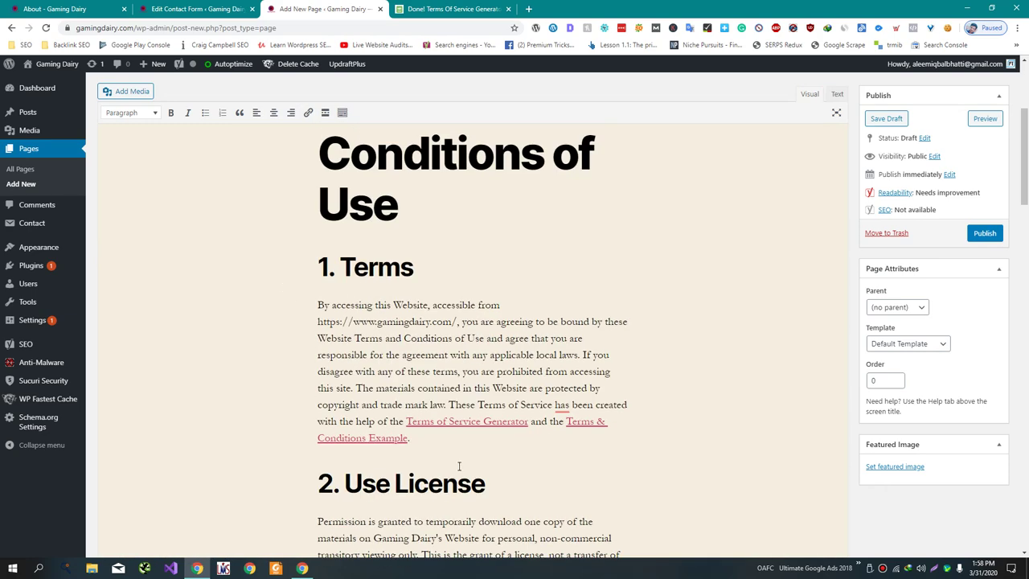
drag(440, 435, 450, 404)
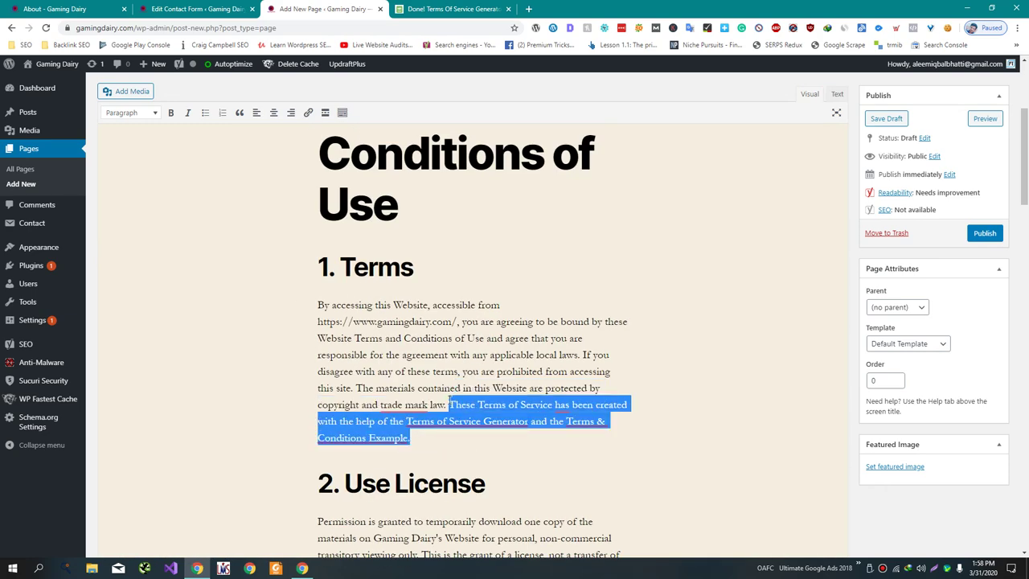
key(BackSpace)
scroll(449, 405, down, 15)
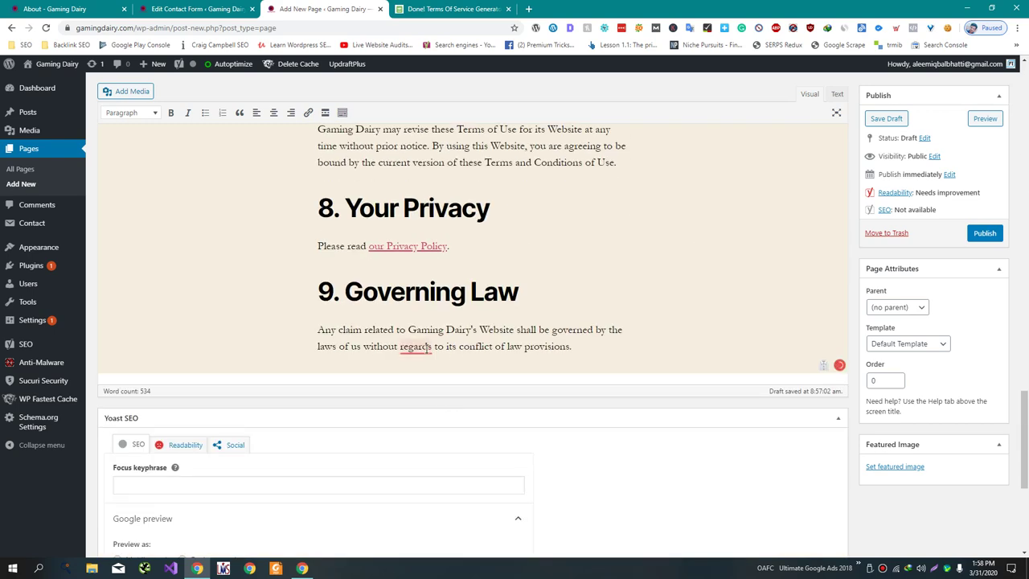
- Correct 'regards' to 'regard' and point the Privacy Policy link to the site's home address
mouse_move(418, 347)
click(431, 285)
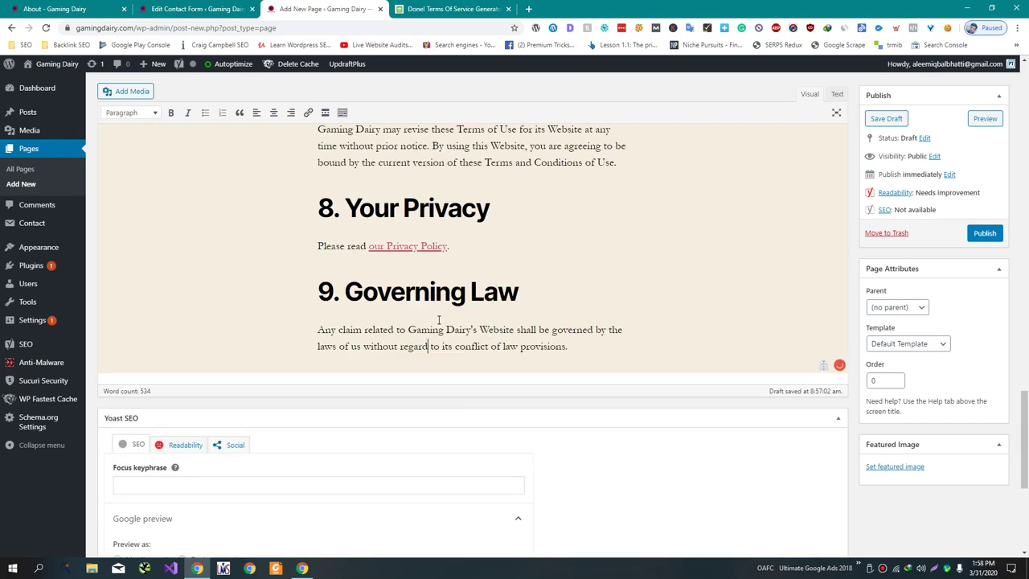
click(428, 249)
click(443, 269)
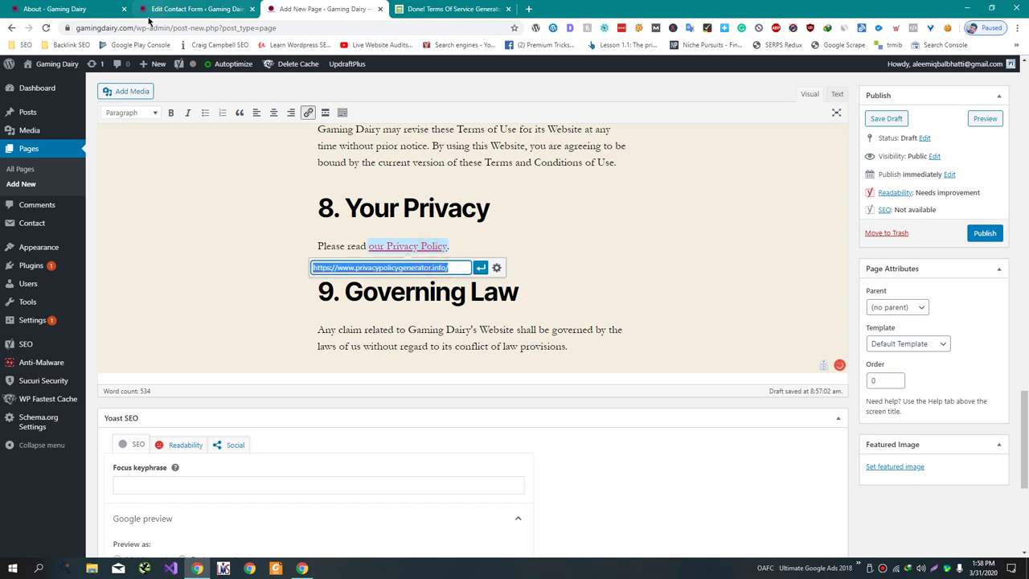
drag(77, 28, 178, 28)
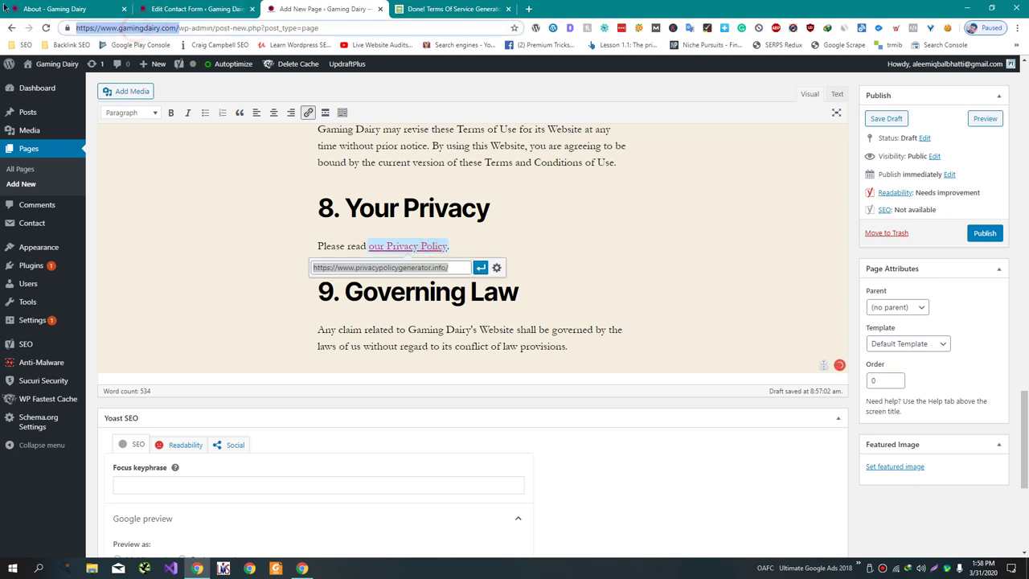
key(ctrl+c)
triple_click(377, 267)
key(ctrl+v)
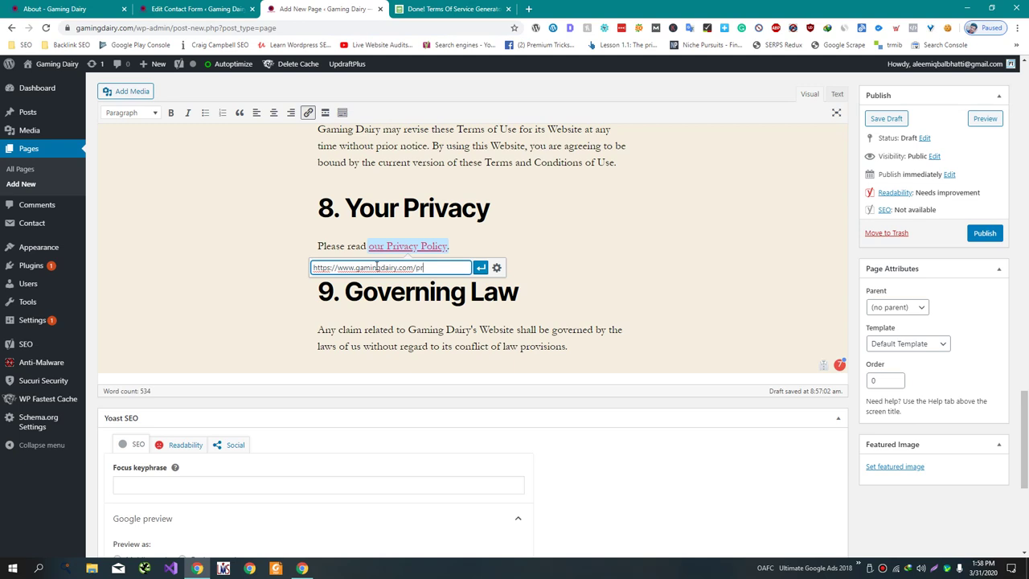
click(480, 268)
- Fix grammar: 'authorized', 'be held', a comma after 'license', and remove the extra 'to'
scroll(572, 423, up, 10)
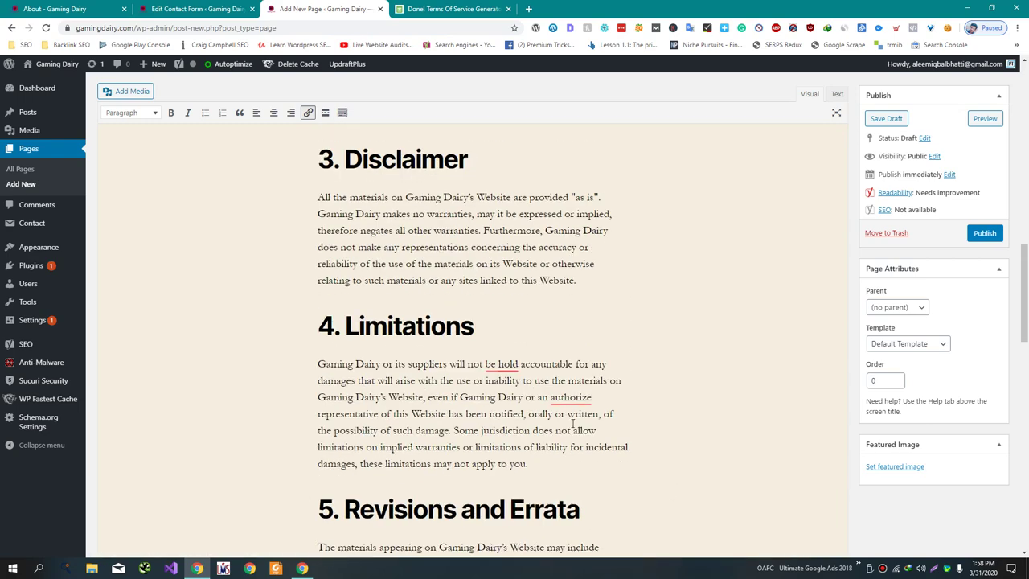
mouse_move(564, 394)
click(588, 340)
mouse_move(511, 364)
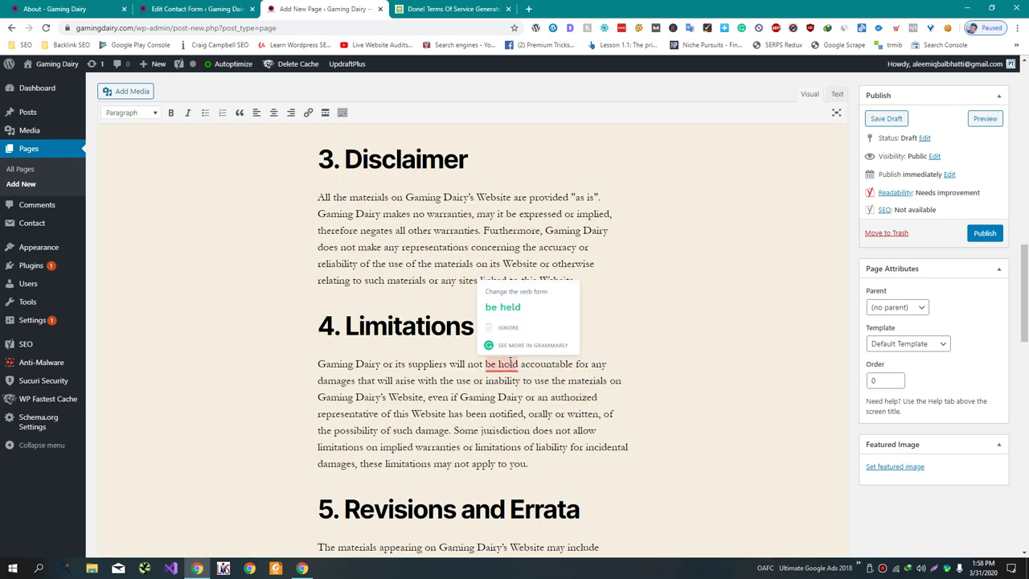
click(526, 303)
scroll(524, 299, up, 8)
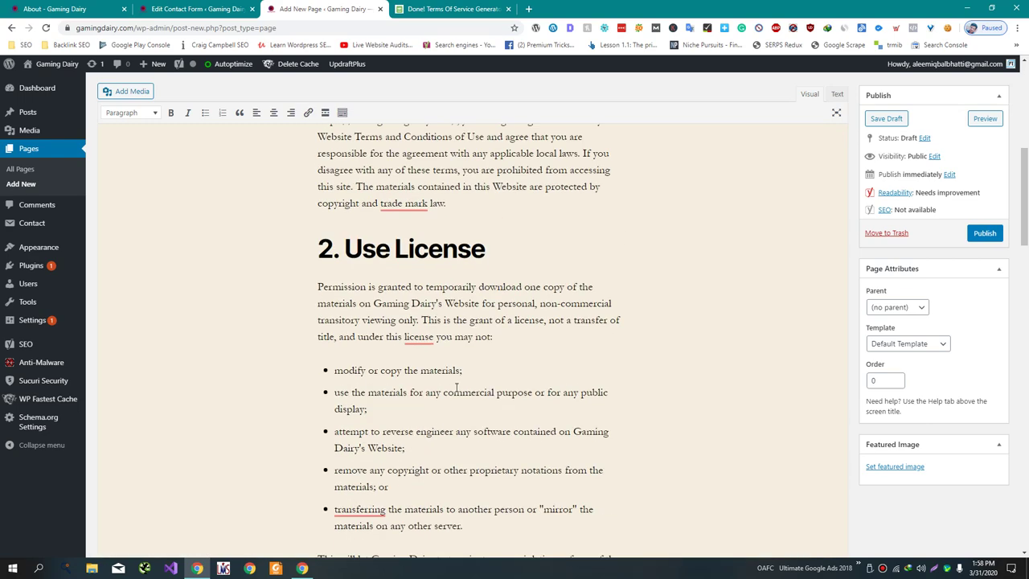
mouse_move(383, 500)
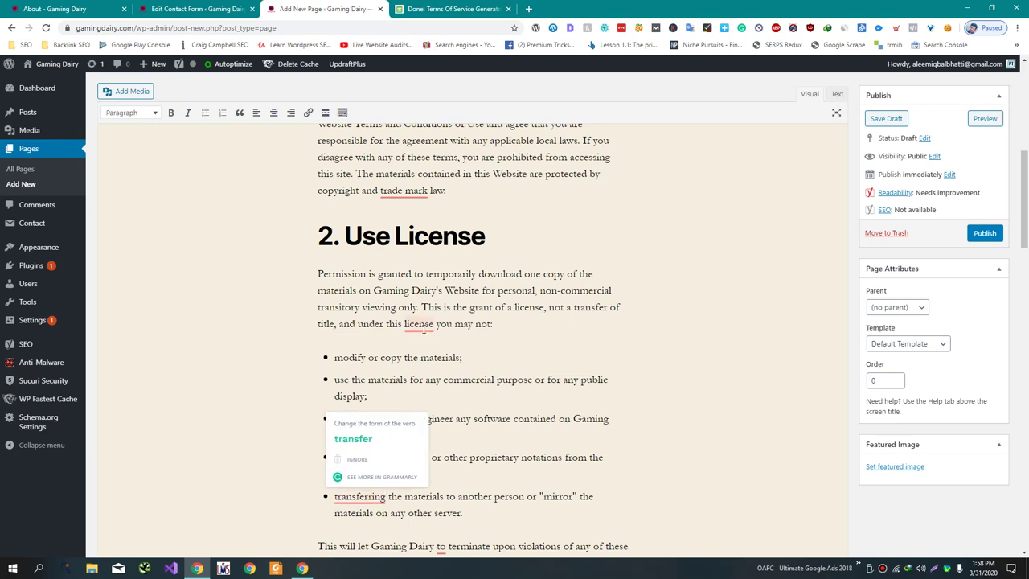
mouse_move(424, 328)
click(435, 287)
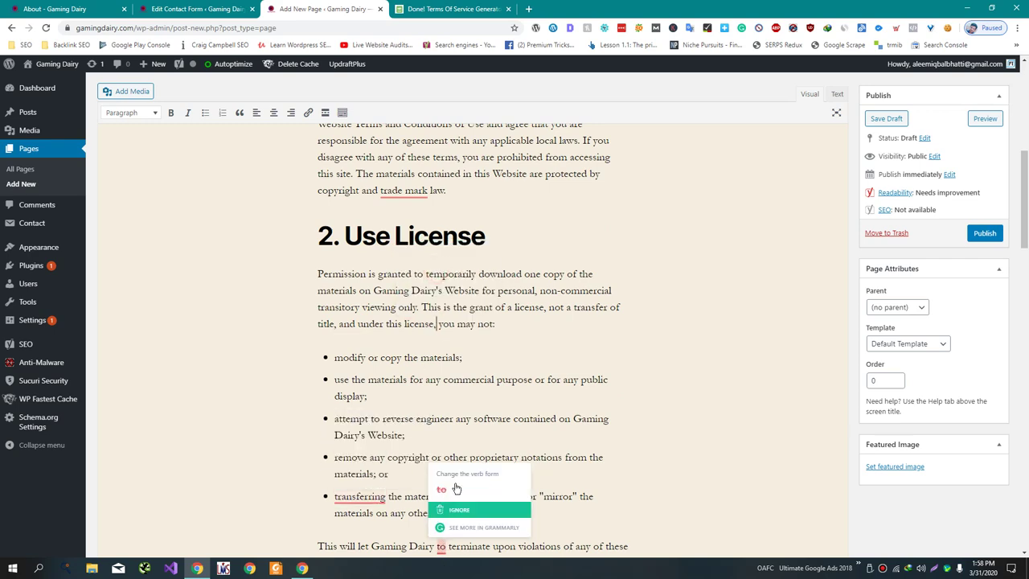
click(466, 547)
scroll(453, 482, up, 5)
scroll(454, 483, up, 1)
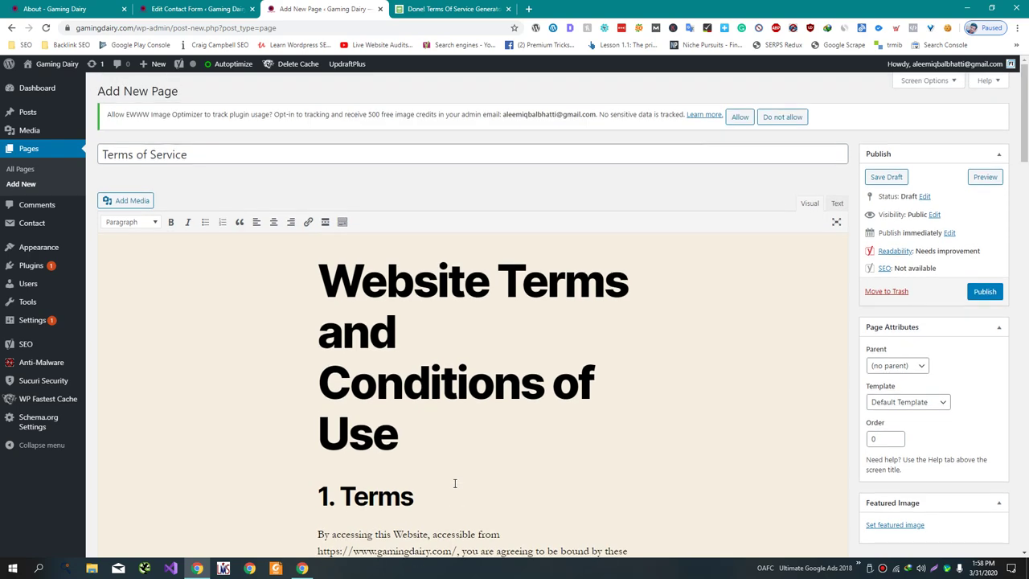
- Delete the duplicate Website Terms and Conditions of Use body heading and its empty line
drag(441, 448, 258, 239)
key(BackSpace)
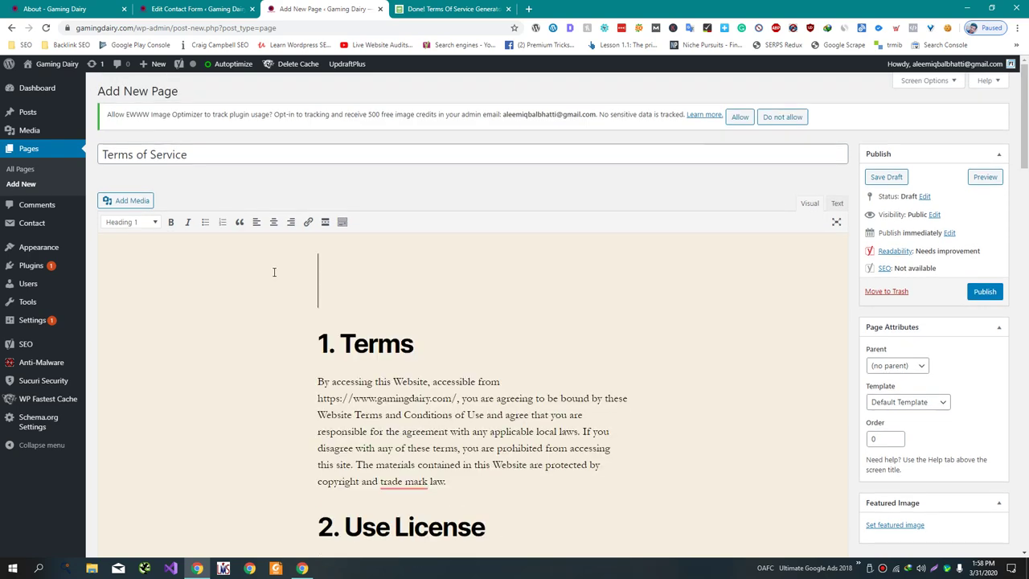
click(322, 345)
key(BackSpace)
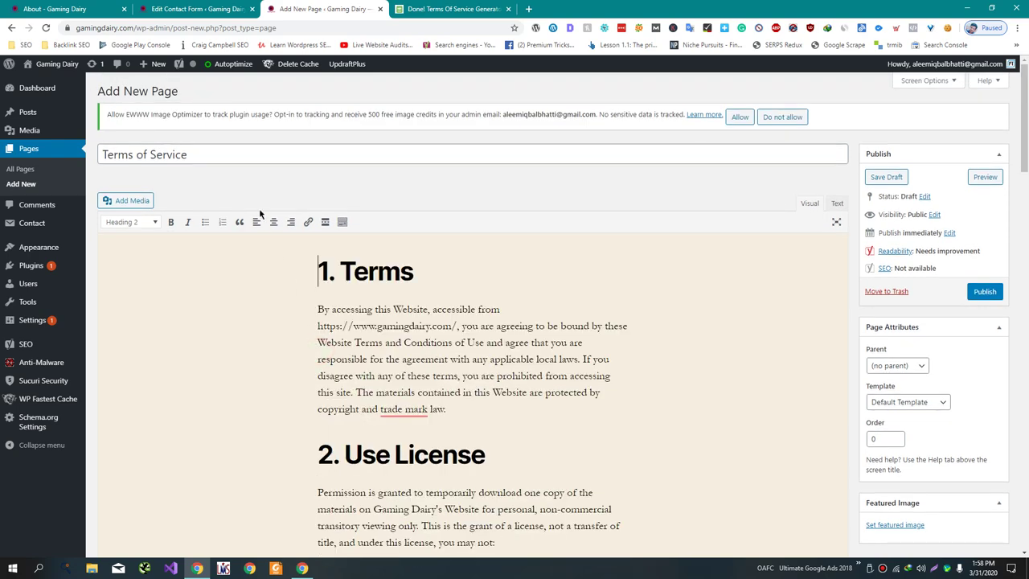
- Retitle the page 'Website Terms and Conditions of Use' and publish it
click(231, 160)
key(ctrl+a)
key(ctrl+v)
click(984, 292)
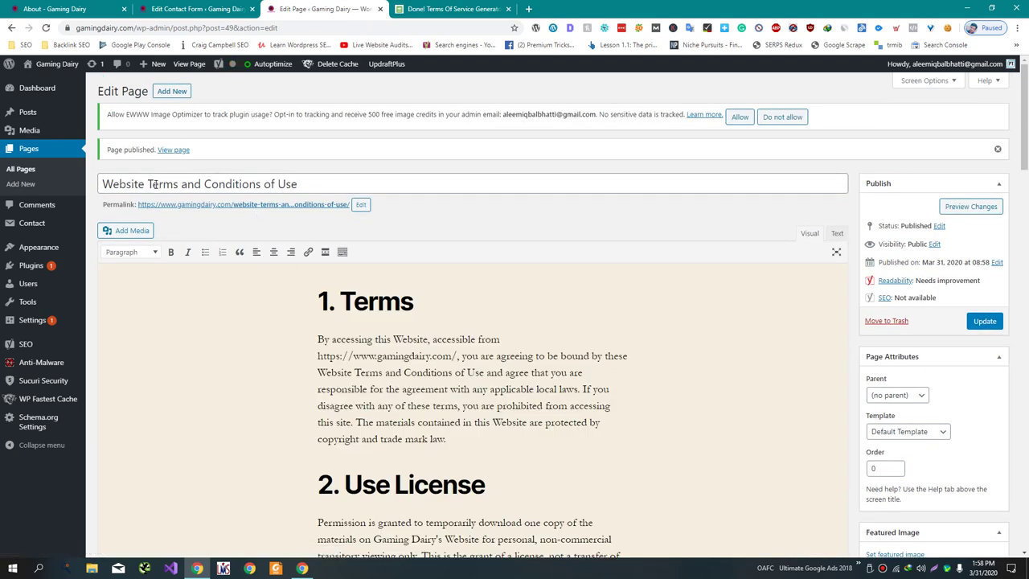
- Trim the title to 'Terms and Conditions' by removing 'Website' and 'of Use', then update
click(152, 184)
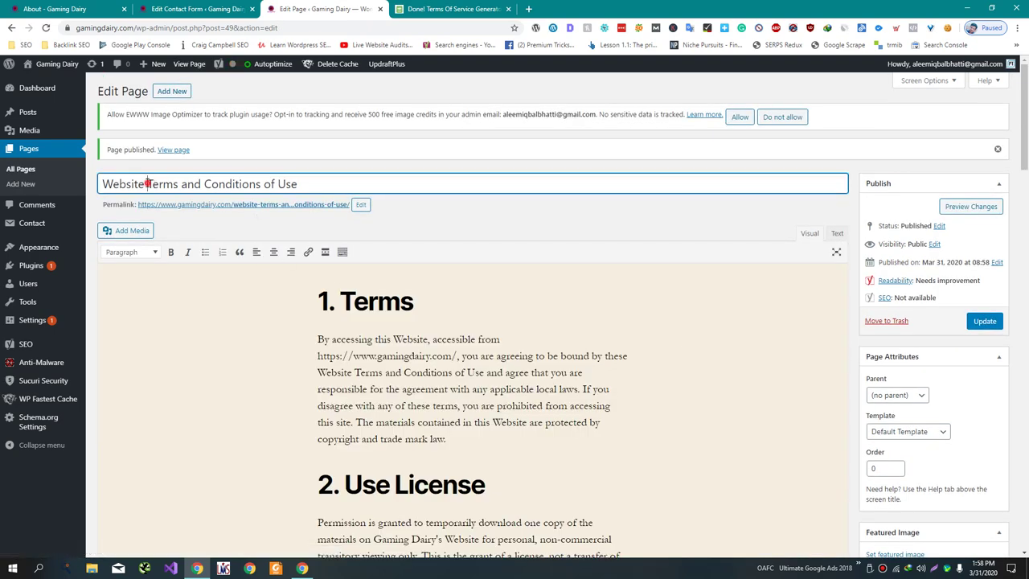
double_click(143, 184)
key(BackSpace)
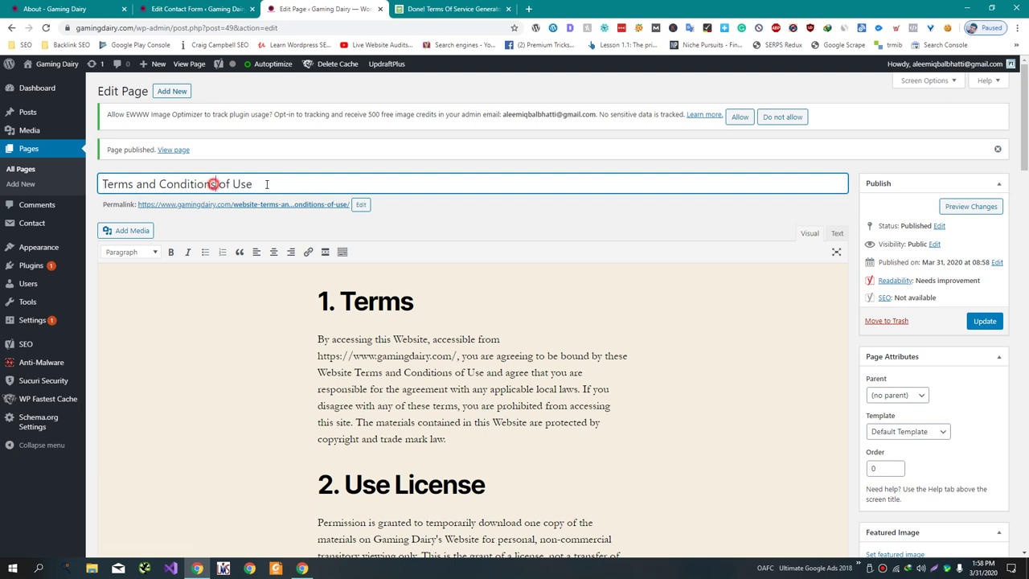
drag(213, 185, 266, 184)
key(BackSpace)
click(985, 322)
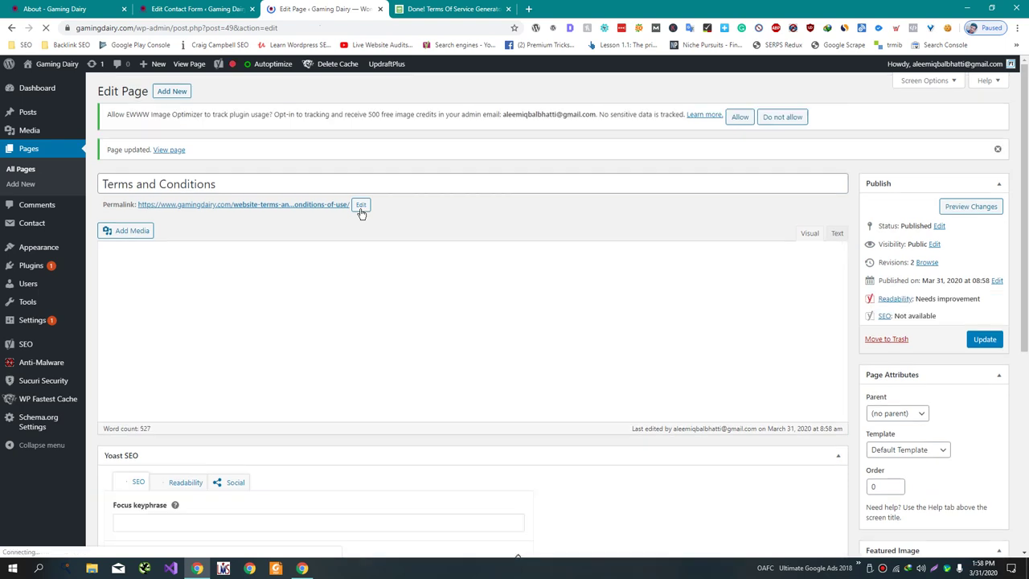
- Retitle the page 'Terms of Service', set its slug to terms-of-service, and update
click(361, 206)
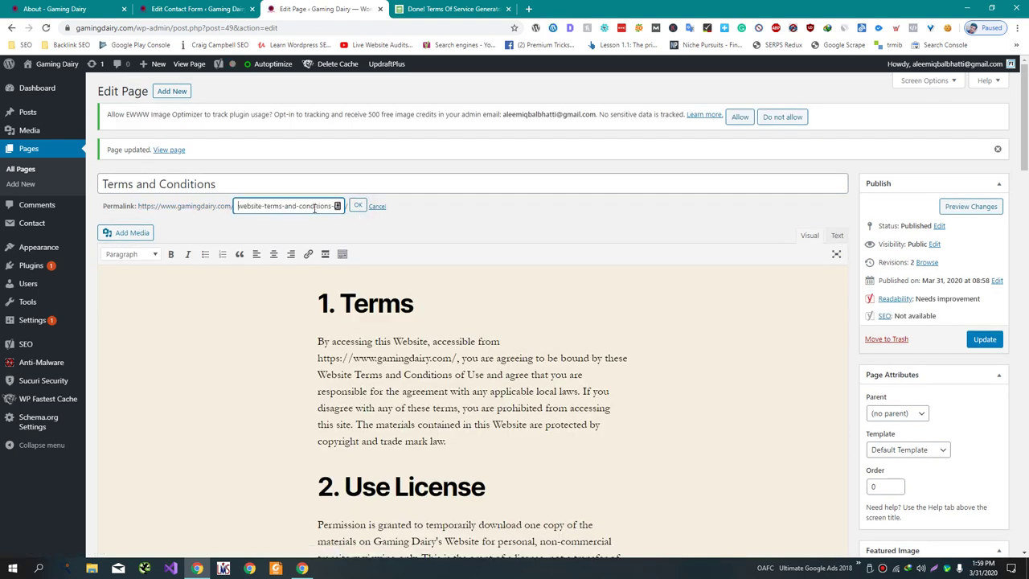
click(255, 184)
key(ctrl+a)
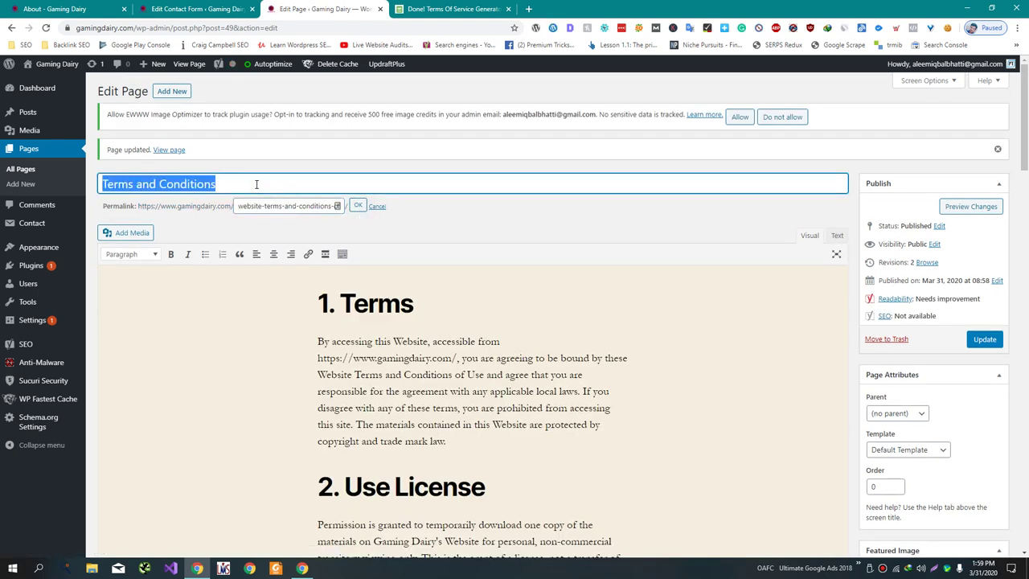
text(Terms of Service)
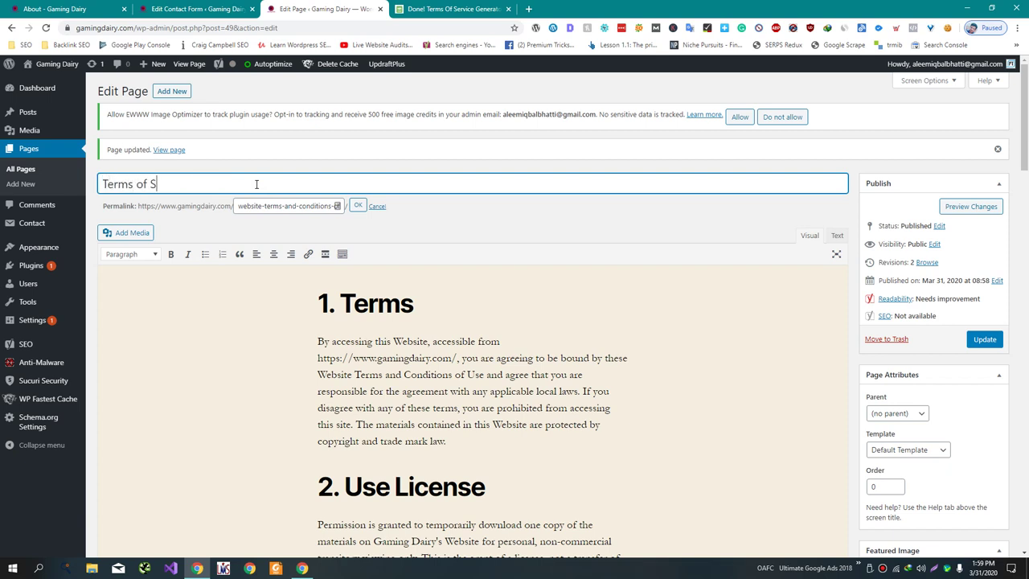
triple_click(297, 206)
text(terms-of-service)
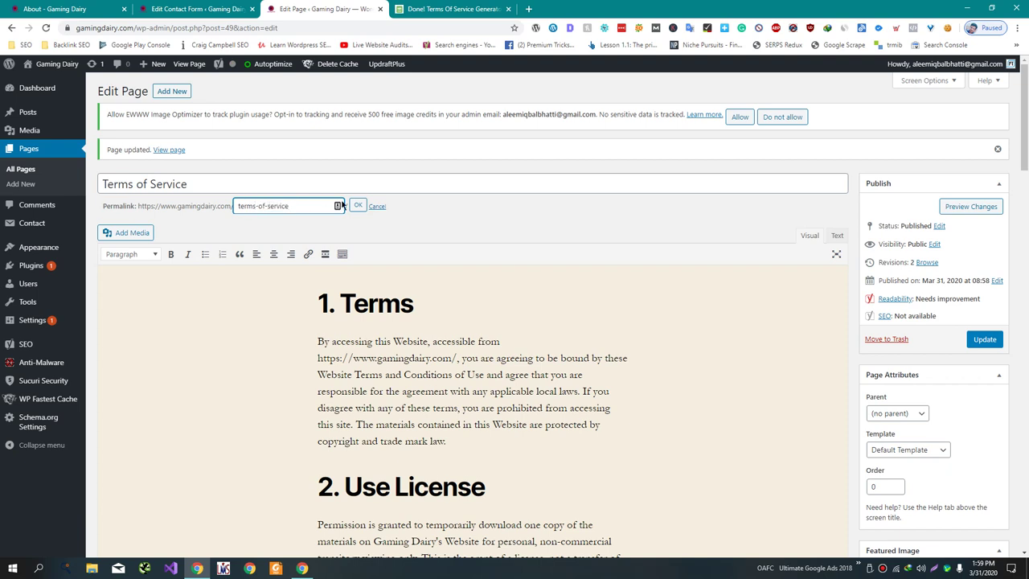
click(356, 205)
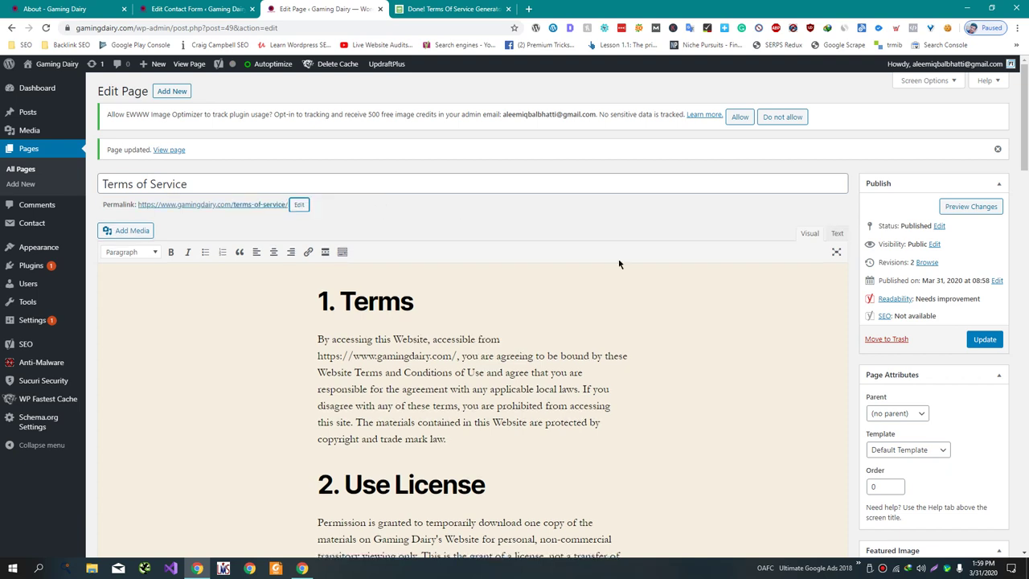
click(986, 339)
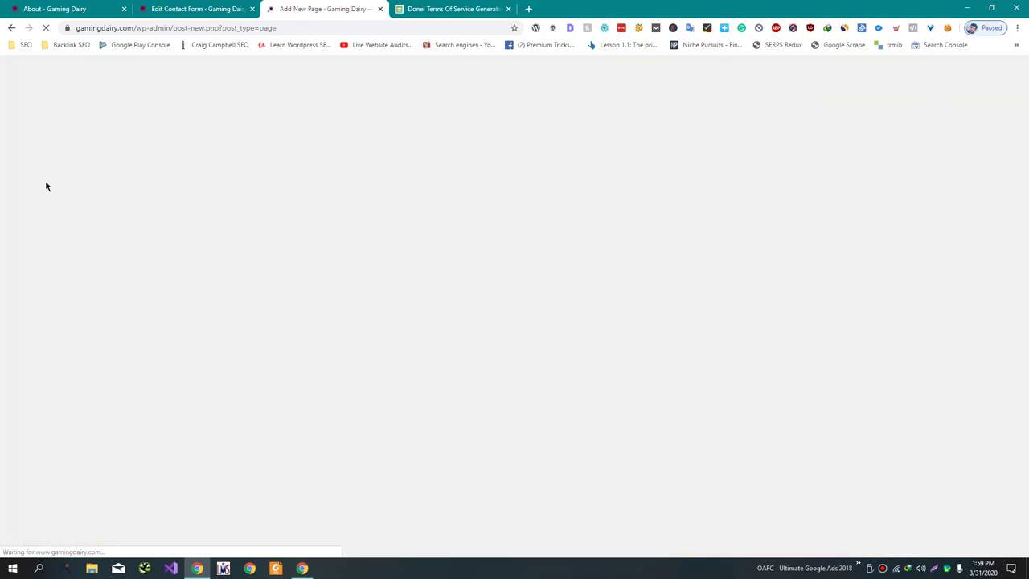
- Enter 'Affiliate Disclosure' as the new page's title and move into the empty body
text(Aff)
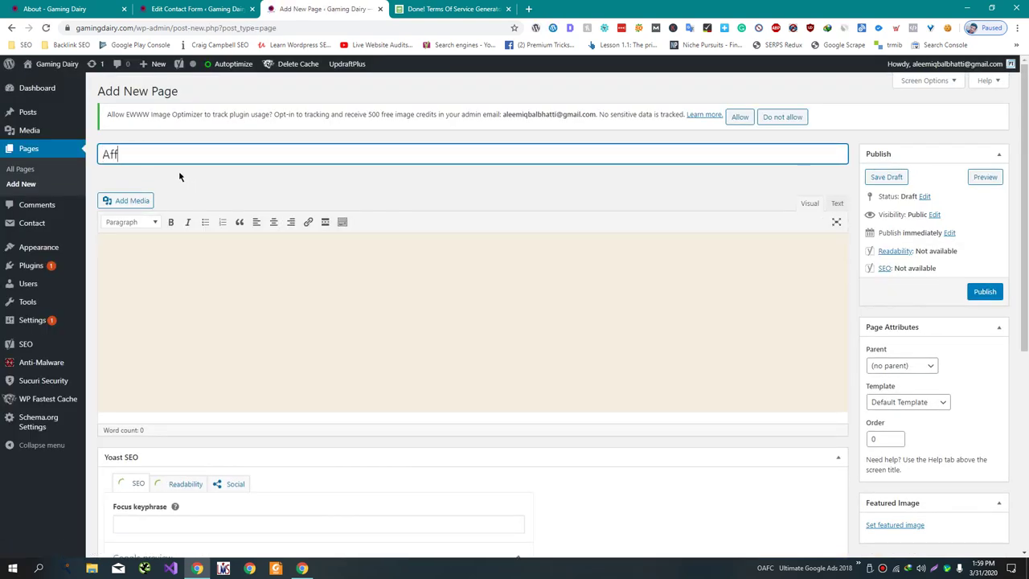
text(iliate Disclosure)
click(269, 297)
- Google 'Affiliate Disclosure' in a new tab and look through the TermsFeed and DOs-and-DON'Ts results
triple_click(203, 150)
key(ctrl+c)
key(ctrl+t)
key(ctrl+v)
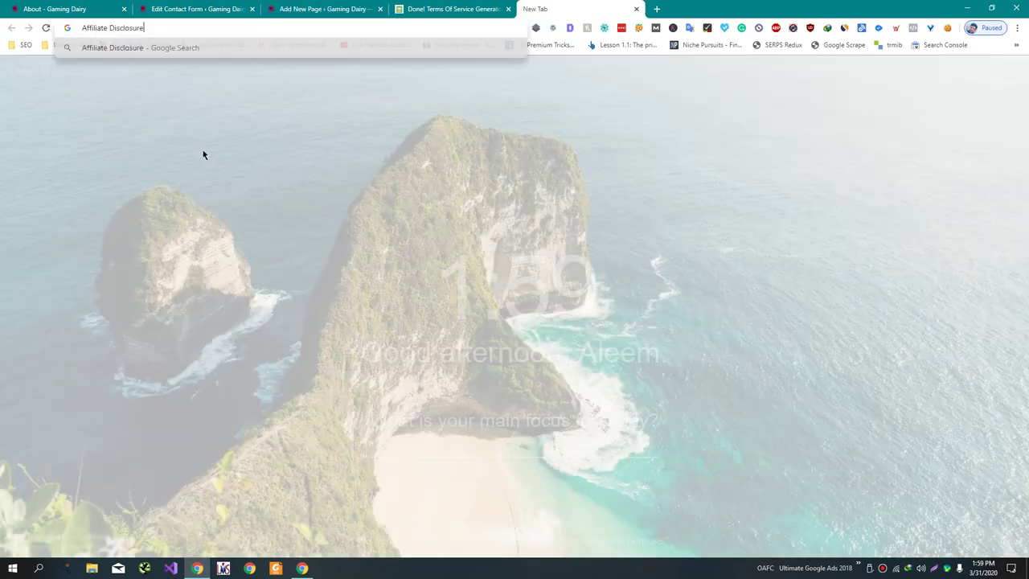
key(Return)
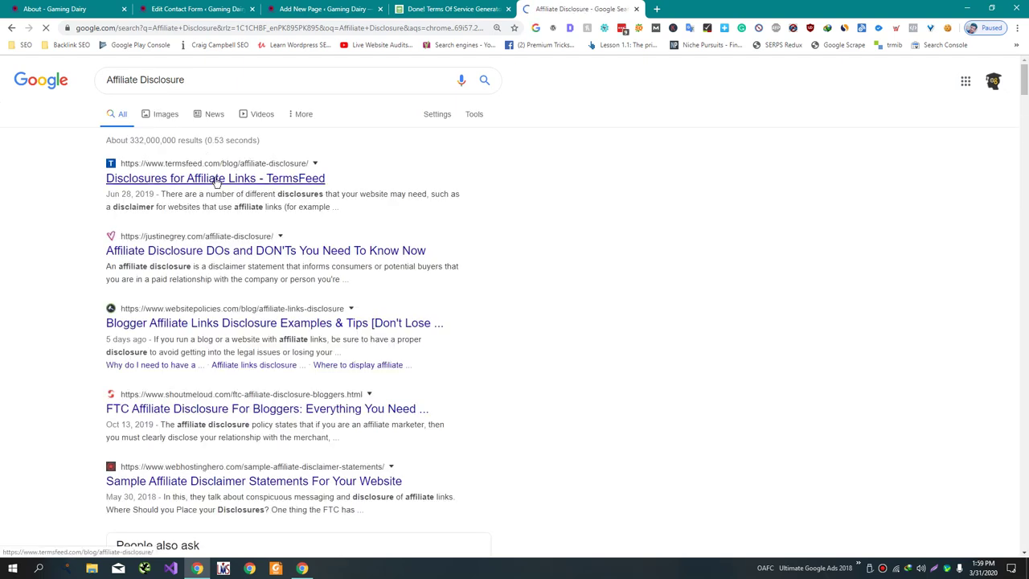
click(216, 178)
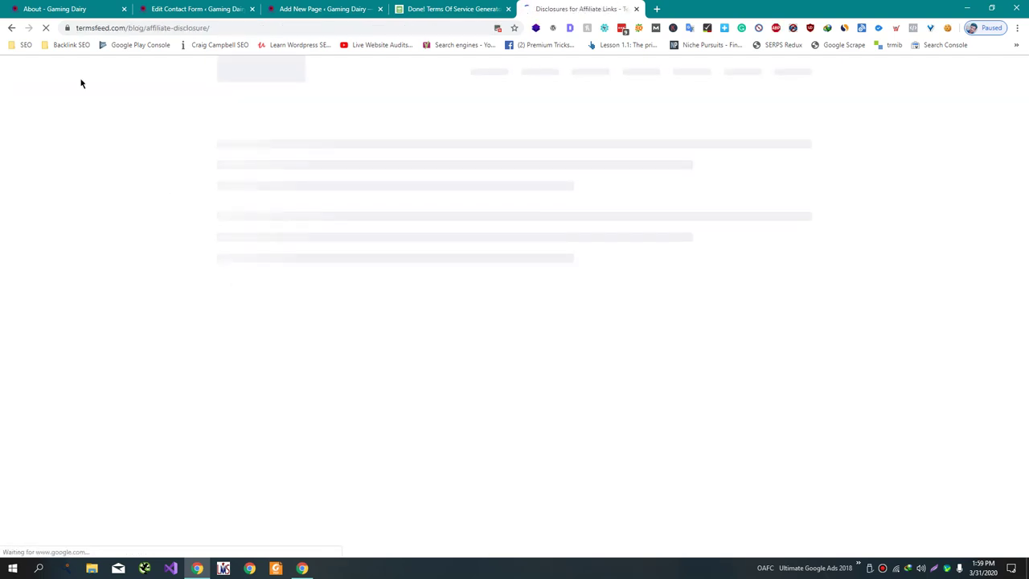
click(10, 27)
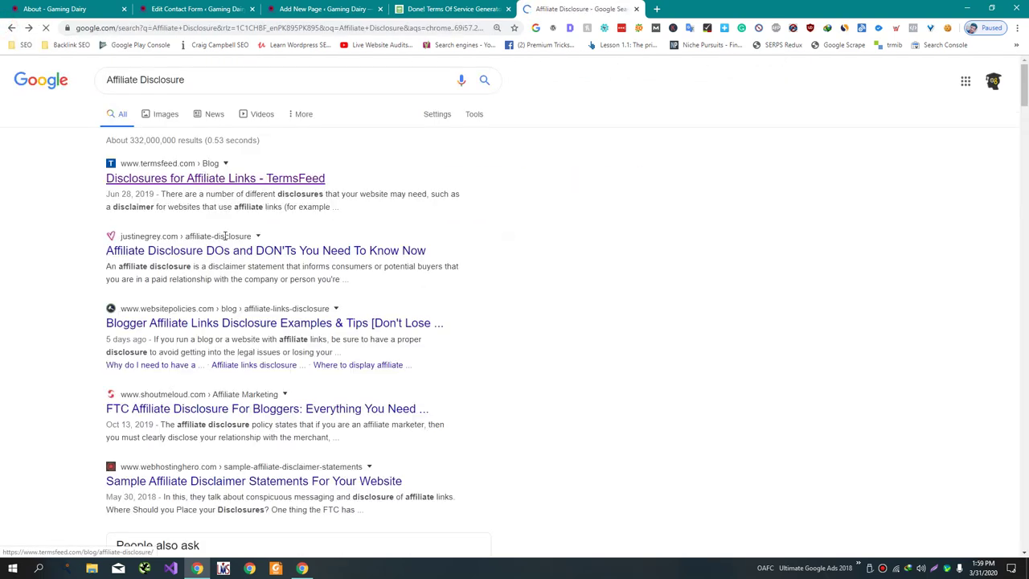
middle_click(232, 250)
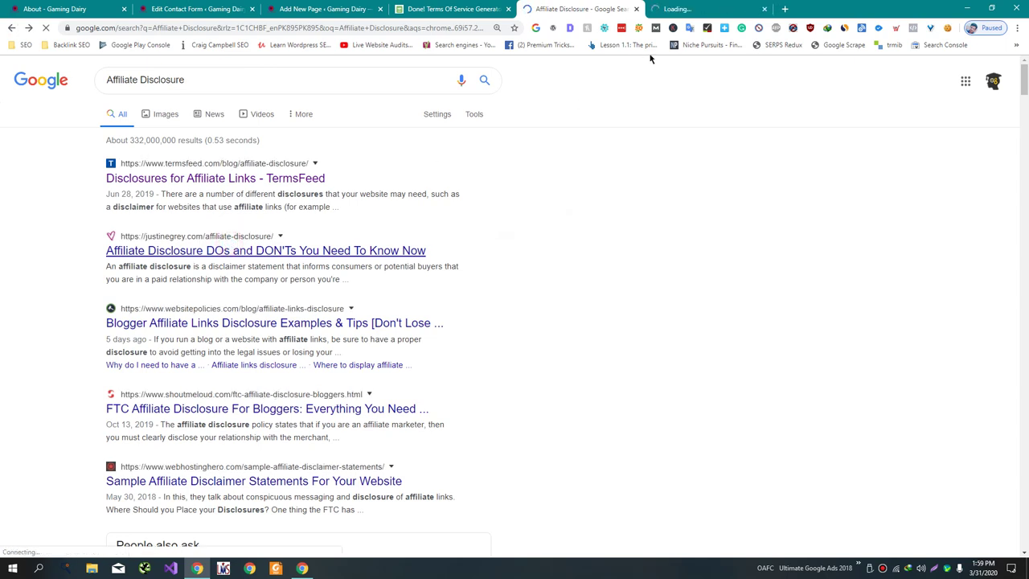
click(665, 10)
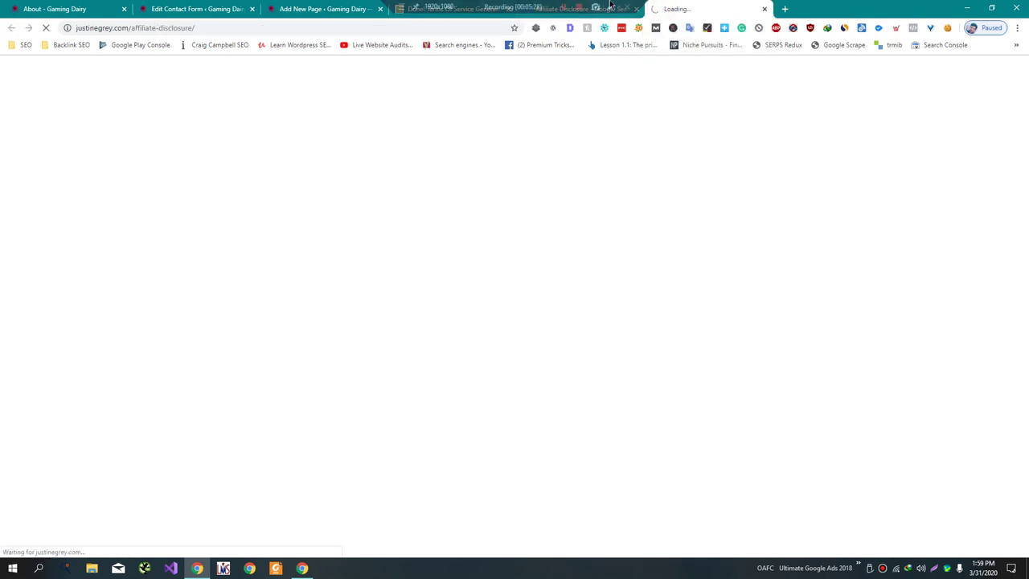
- Open 10beasts.com's Affiliate Disclosure page and select its text from FTC Disclosure Compliance Rules
click(785, 9)
text(1)
key(Return)
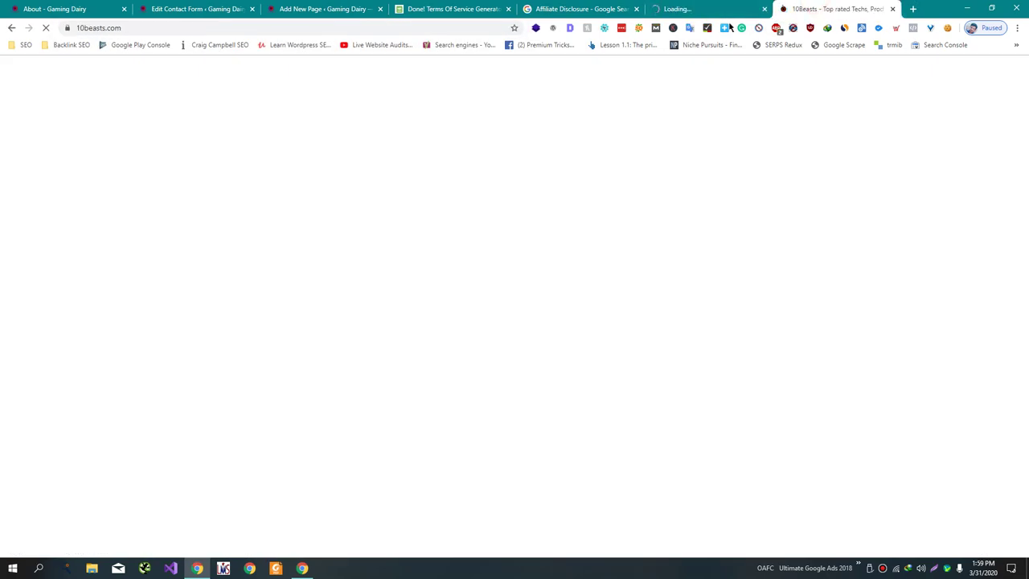
scroll(609, 252, down, 6)
scroll(610, 257, down, 15)
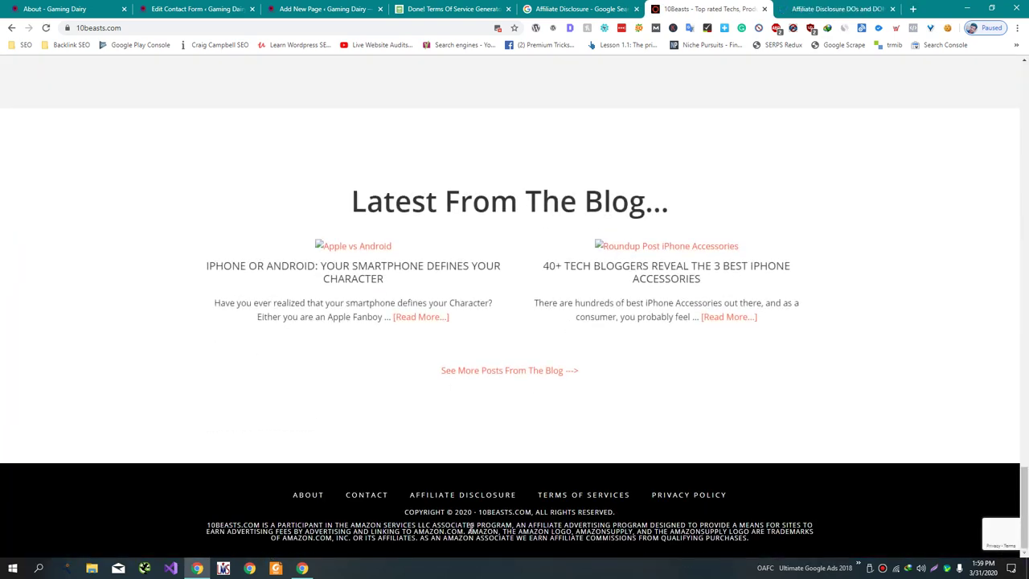
click(462, 496)
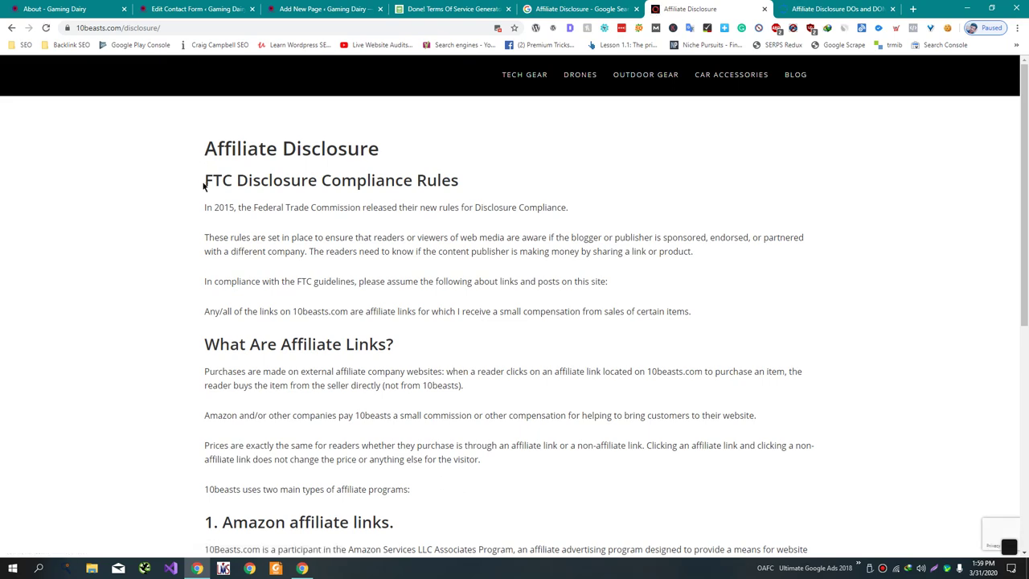
drag(356, 415, 394, 430)
click(318, 382)
scroll(346, 425, down, 5)
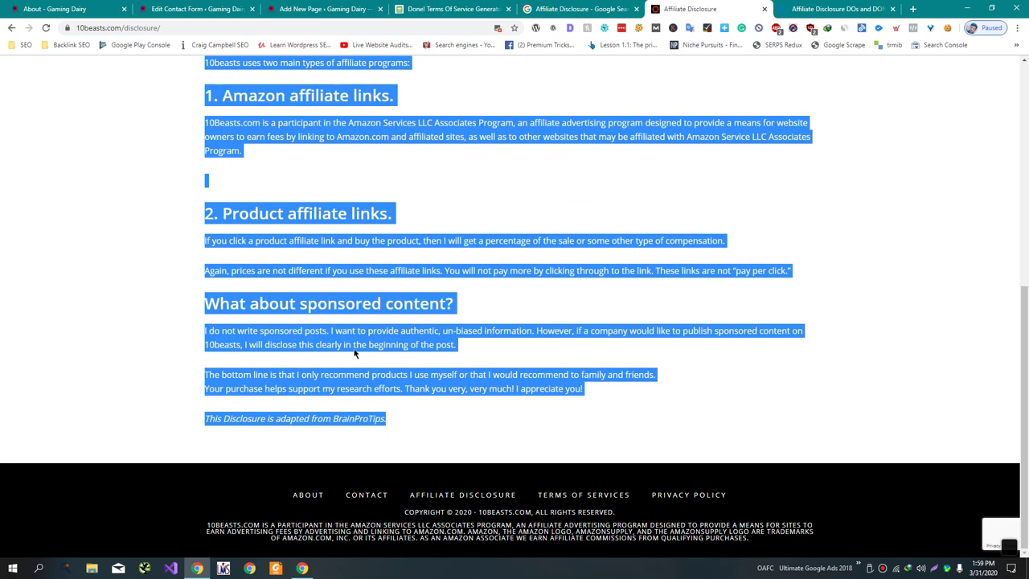
- Return to the WordPress Affiliate Disclosure draft with the caret in its empty body
click(207, 8)
click(316, 8)
click(323, 343)
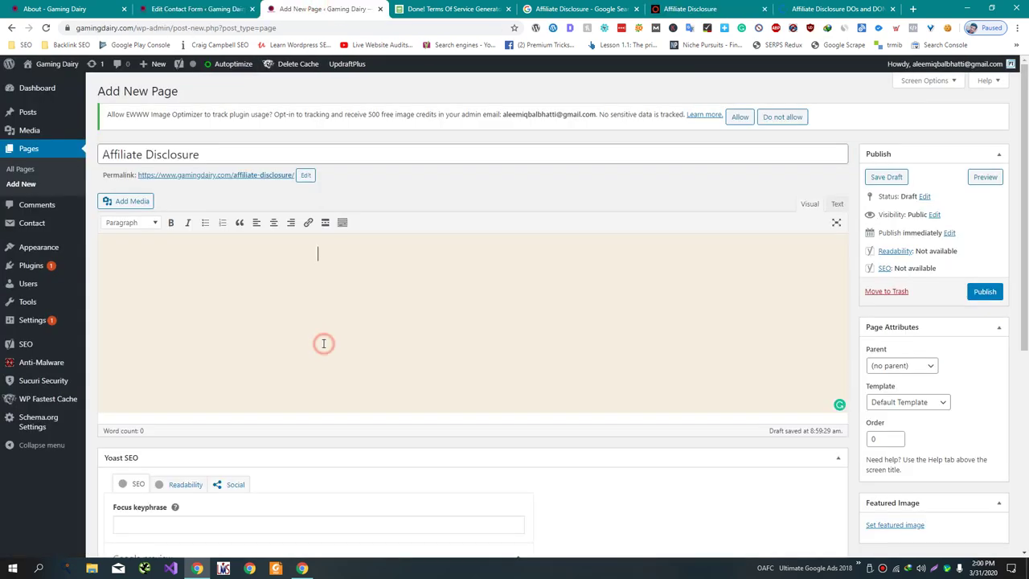
- Paste the 10beasts disclosure text into the page and delete the BrainProTips credit line
key(ctrl+v)
scroll(375, 354, down, 3)
shift+click(444, 219)
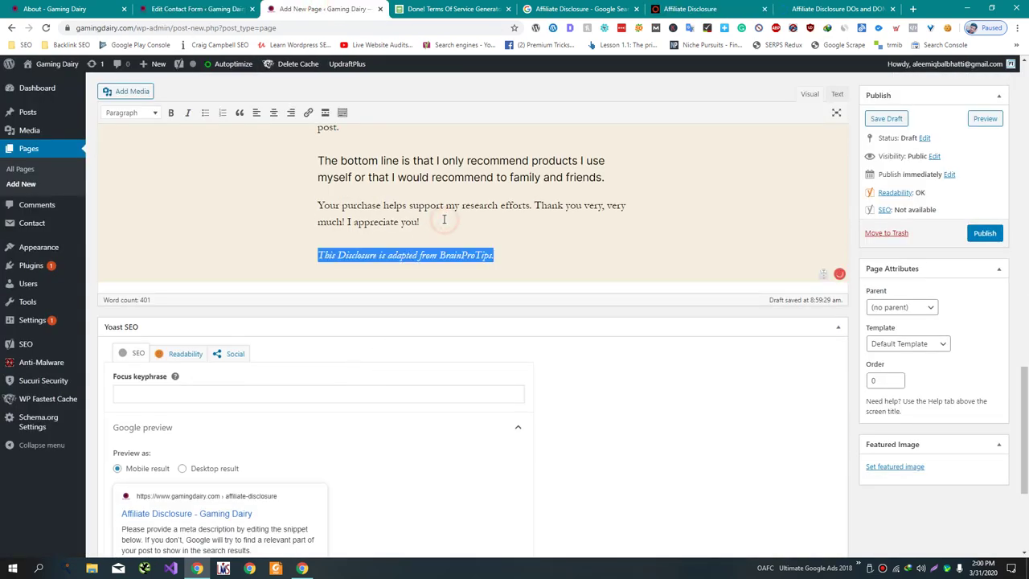
key(BackSpace)
scroll(447, 233, up, 15)
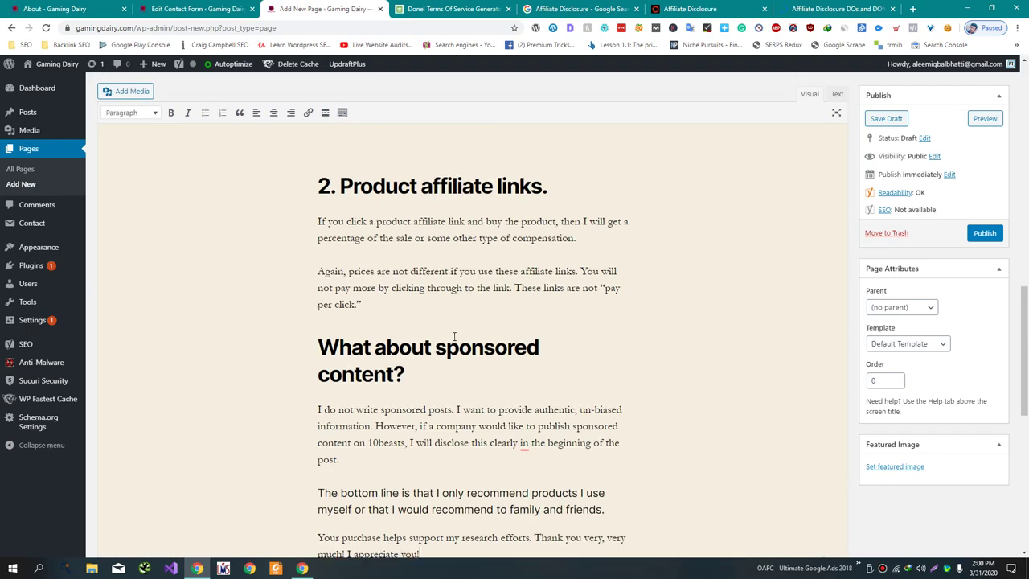
scroll(454, 336, up, 10)
scroll(454, 337, down, 15)
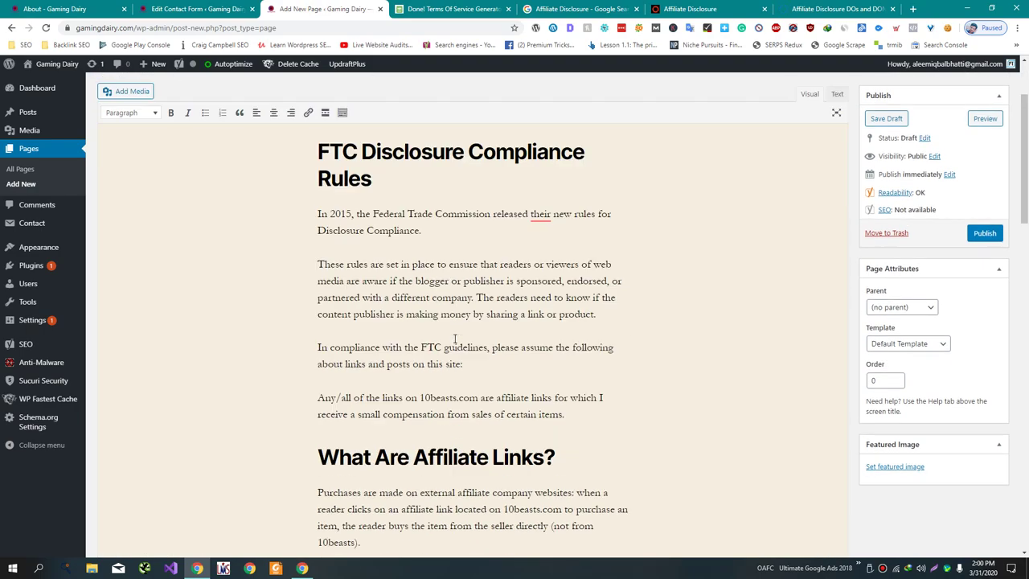
scroll(454, 338, up, 7)
- Find the 10beasts mentions and replace the first four with gamingdairy
key(ctrl+f)
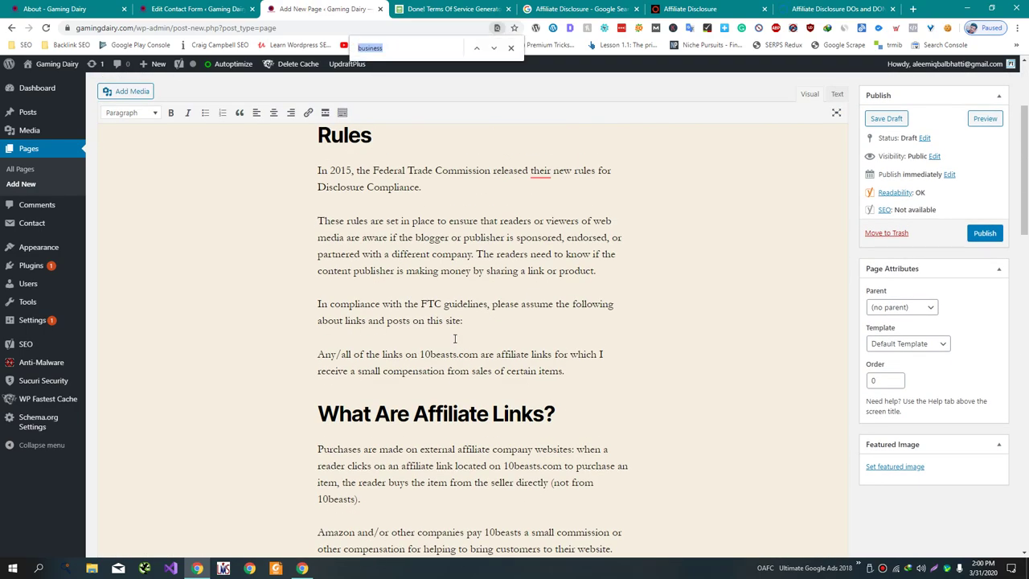
text(10b)
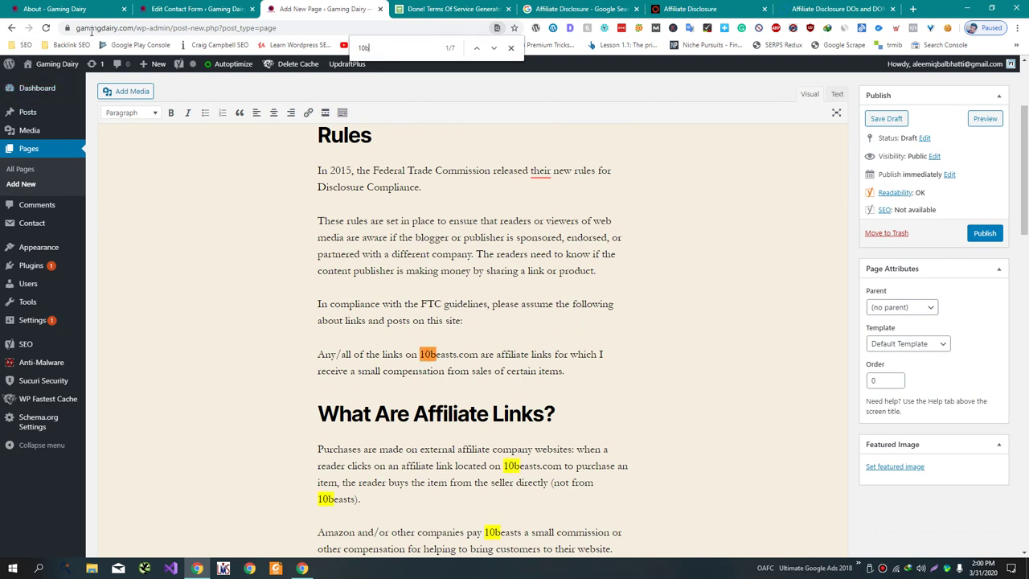
double_click(90, 28)
key(ctrl+c)
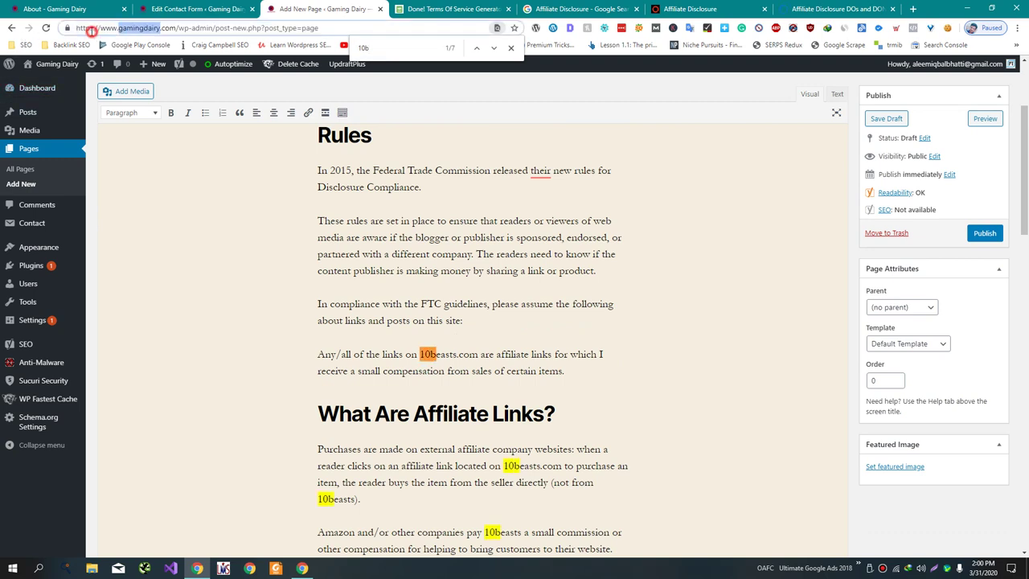
double_click(435, 354)
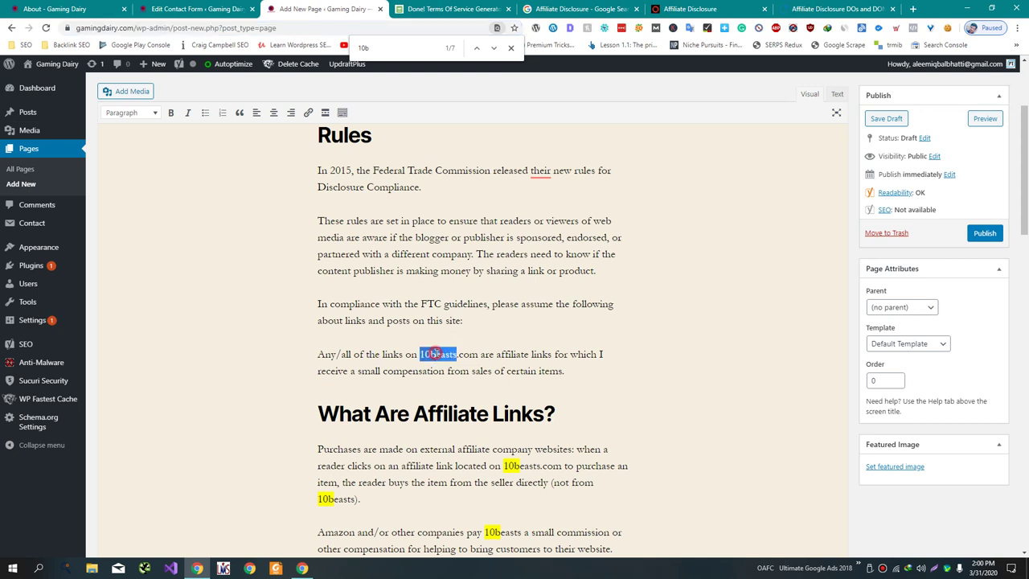
key(ctrl+v)
scroll(354, 409, down, 1)
double_click(338, 444)
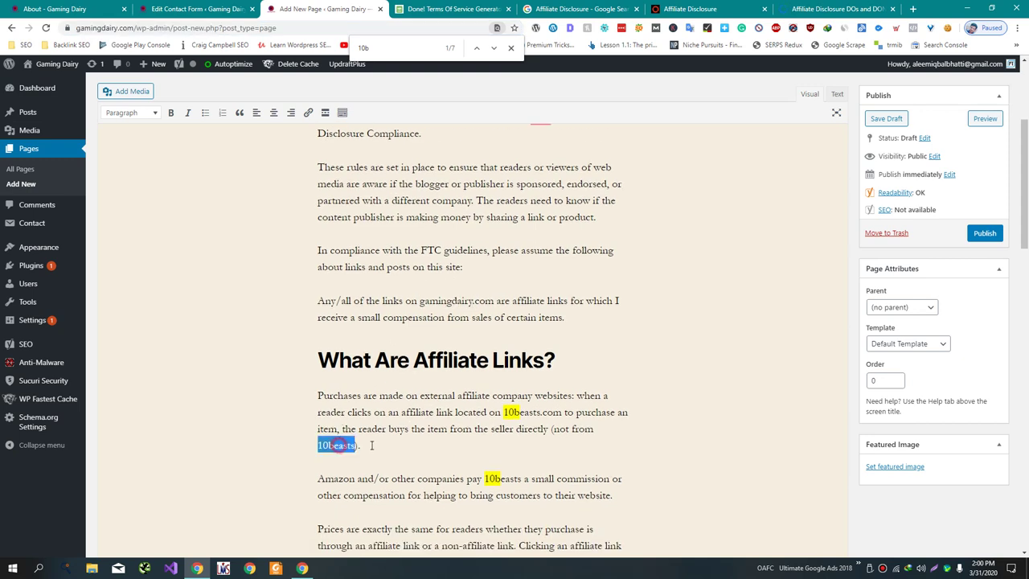
key(ctrl+v)
double_click(523, 412)
key(ctrl+v)
double_click(501, 479)
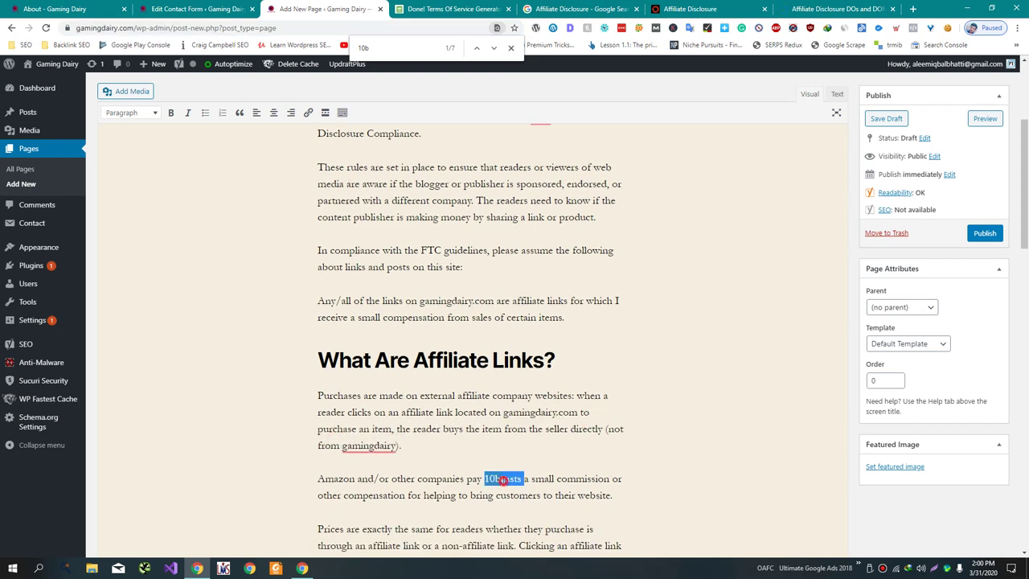
key(ctrl+v)
- Replace the sentence-start 10beasts and capitalise Gamingdairy where it begins a mention
scroll(520, 459, down, 4)
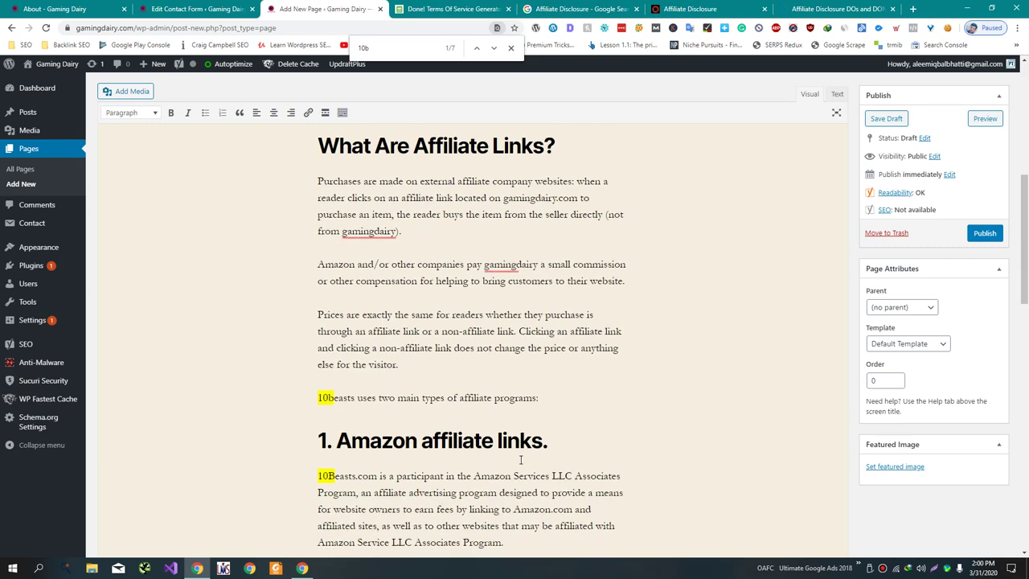
double_click(322, 398)
key(ctrl+v)
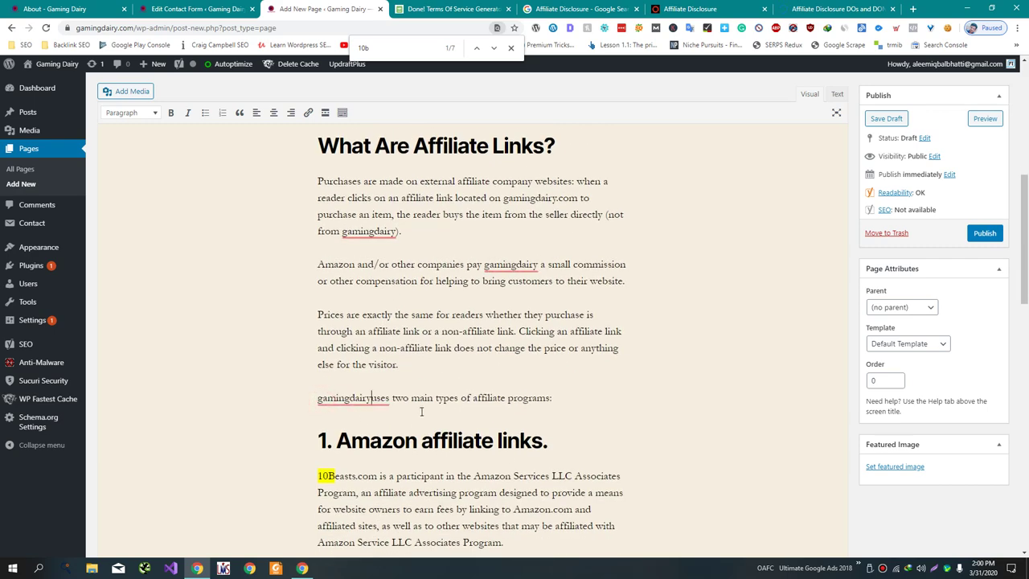
key(ctrl+z)
key(ctrl+v)
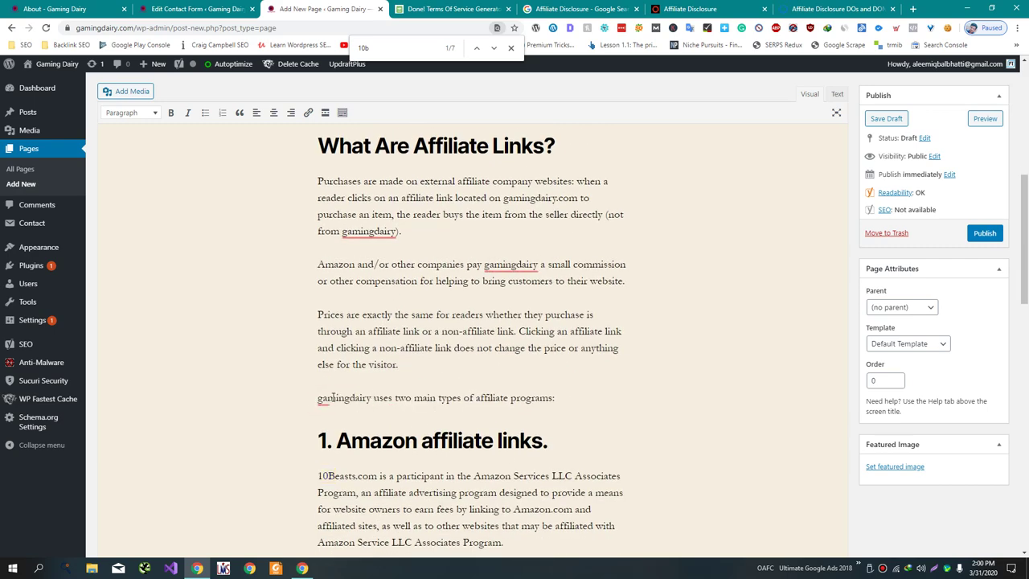
mouse_move(334, 397)
click(342, 330)
mouse_move(488, 264)
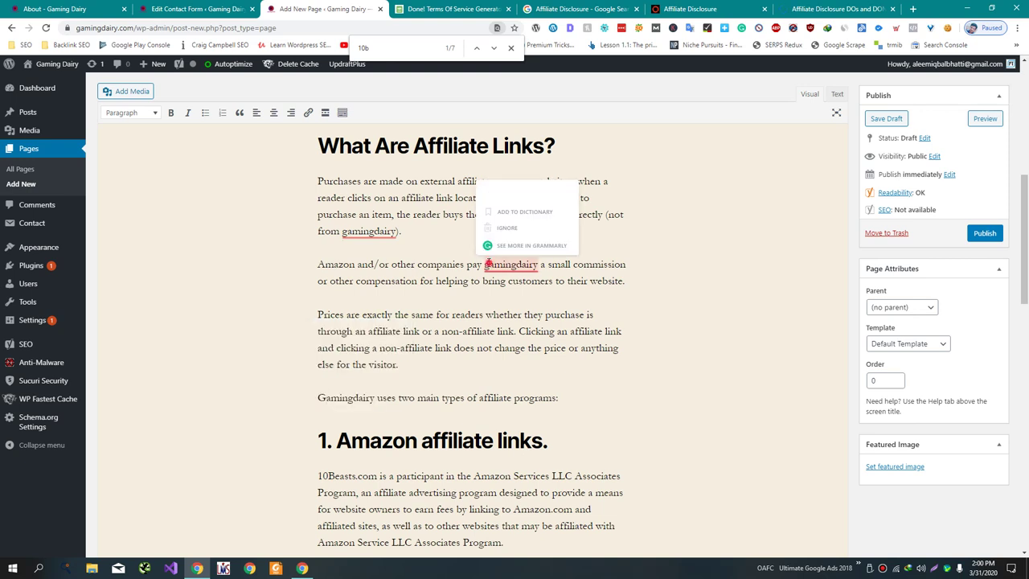
click(524, 200)
click(346, 231)
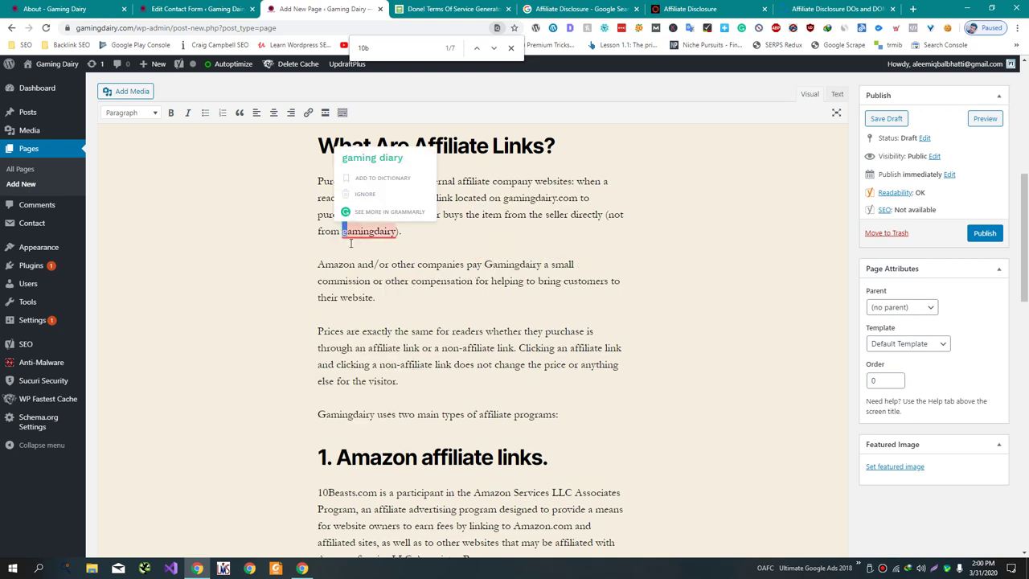
key(BackSpace)
text(G)
- Replace 10Beasts with gamingdairy in the Amazon and sponsored content paragraphs
scroll(412, 331, down, 2)
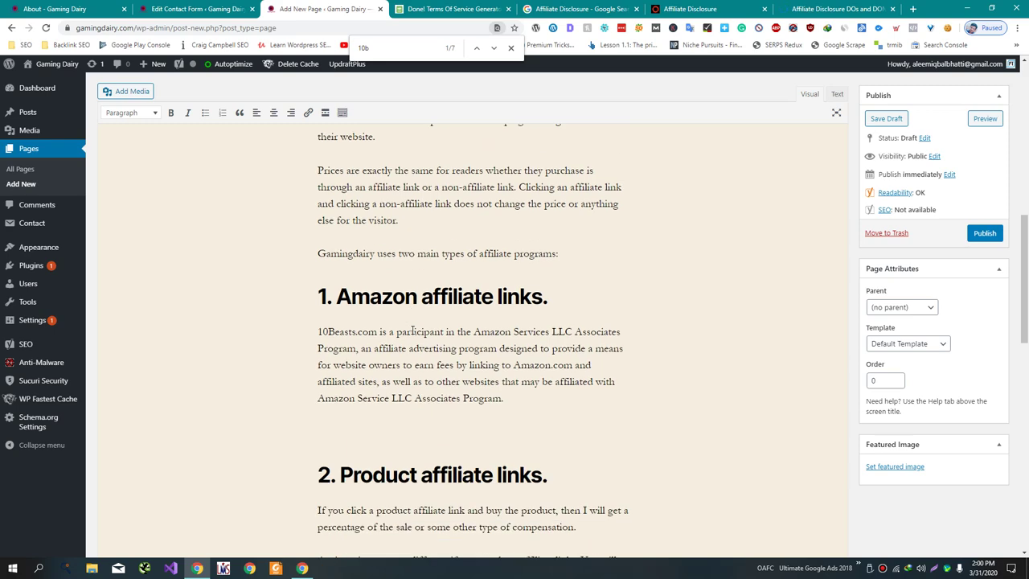
double_click(335, 331)
key(ctrl+v)
scroll(425, 341, down, 3)
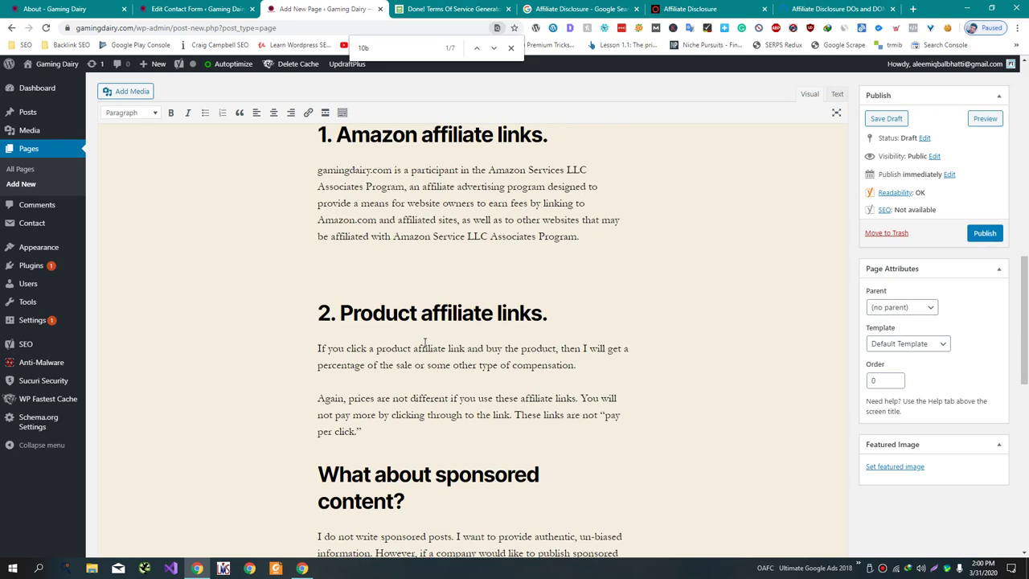
scroll(425, 342, down, 3)
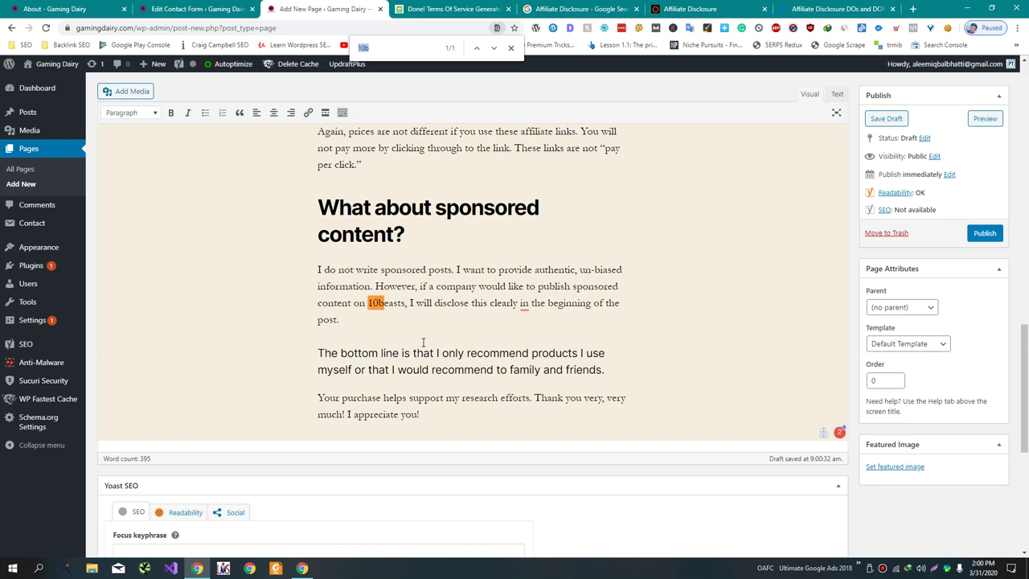
text(10)
double_click(381, 302)
text(gamingdairy)
scroll(790, 253, up, 10)
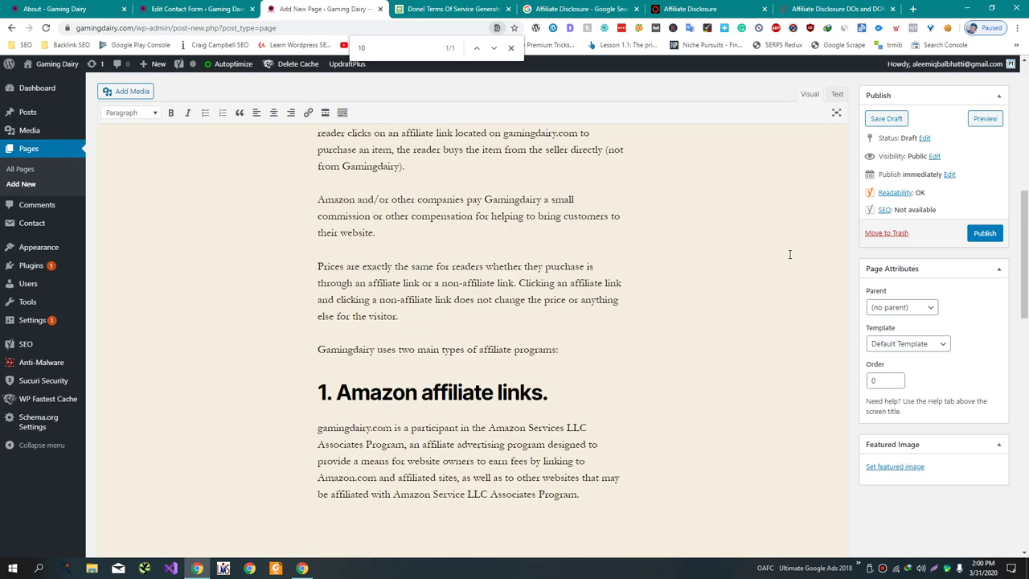
scroll(790, 254, up, 5)
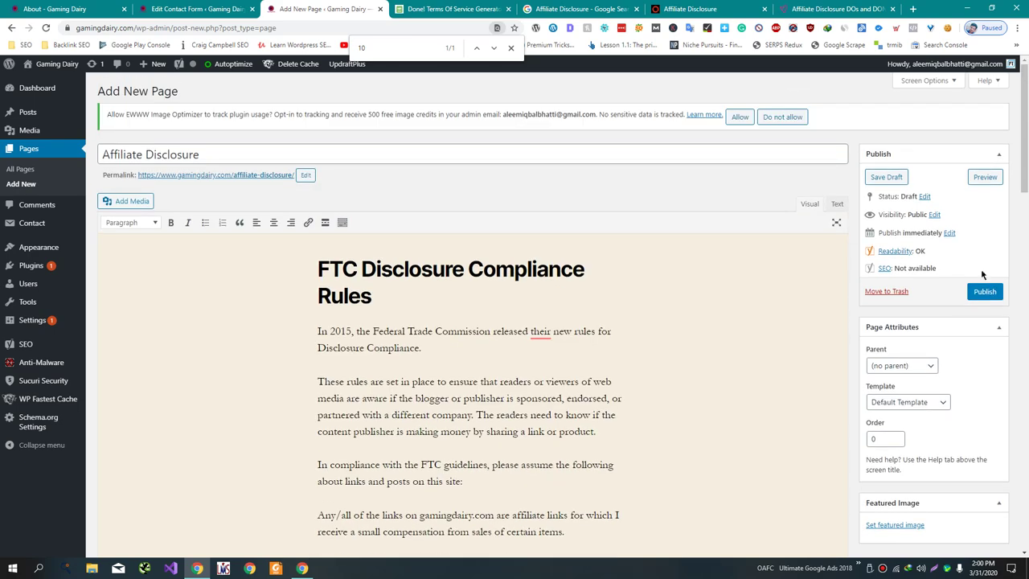
- Publish the Affiliate Disclosure page, then start a new page from the Pages list
click(984, 291)
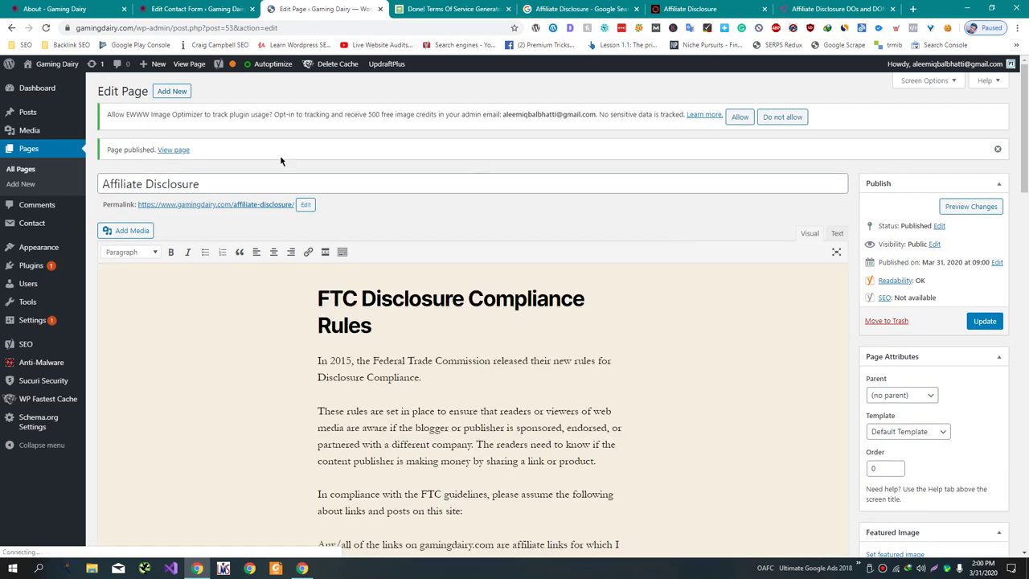
click(25, 171)
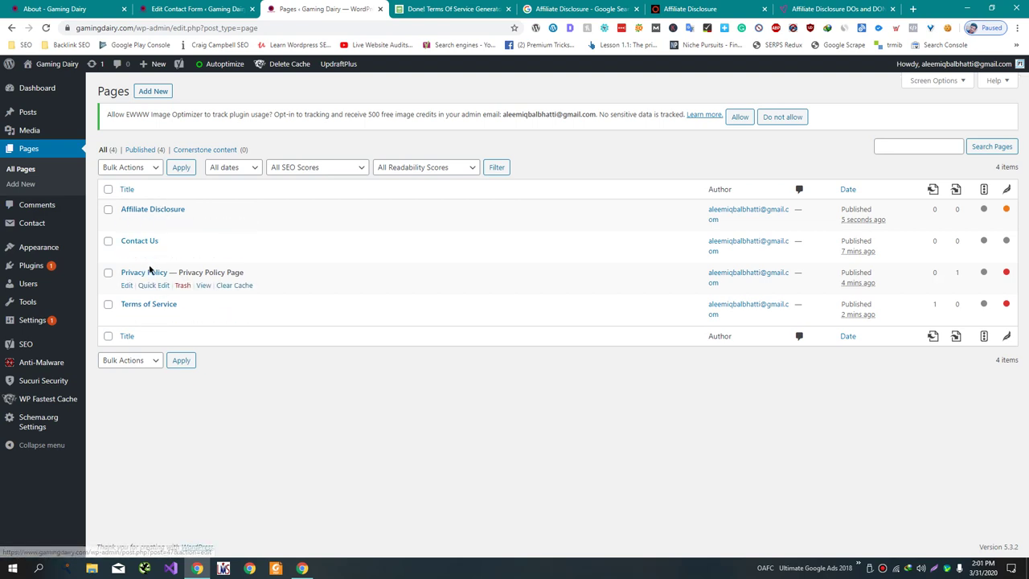
click(44, 186)
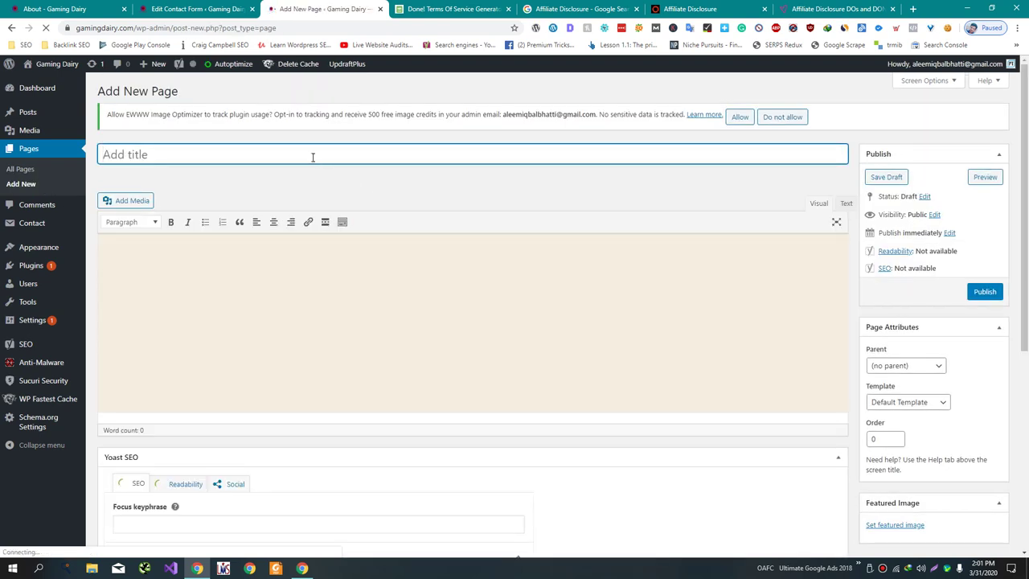
- Title the new page 'About Us'
click(301, 152)
text(About Us)
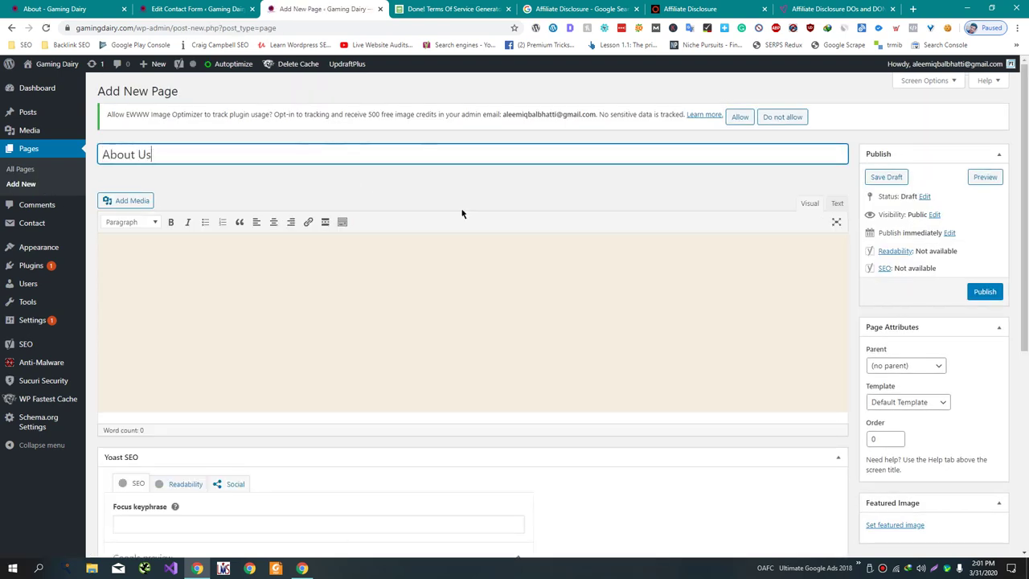
click(475, 345)
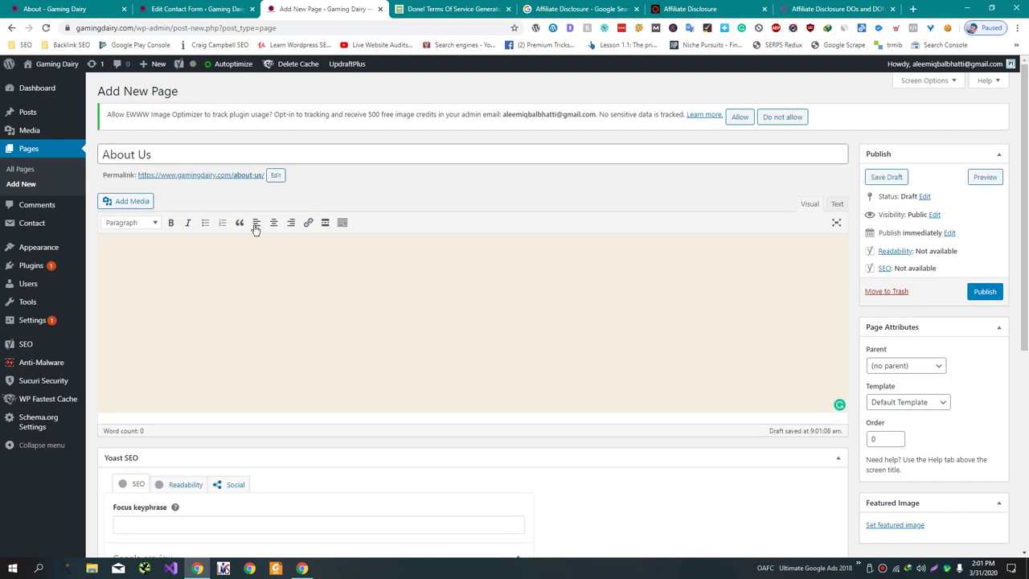
- Insert the Logo-1.png Gaming Dairy logo and begin a paragraph below it with 'Gaming'
click(127, 202)
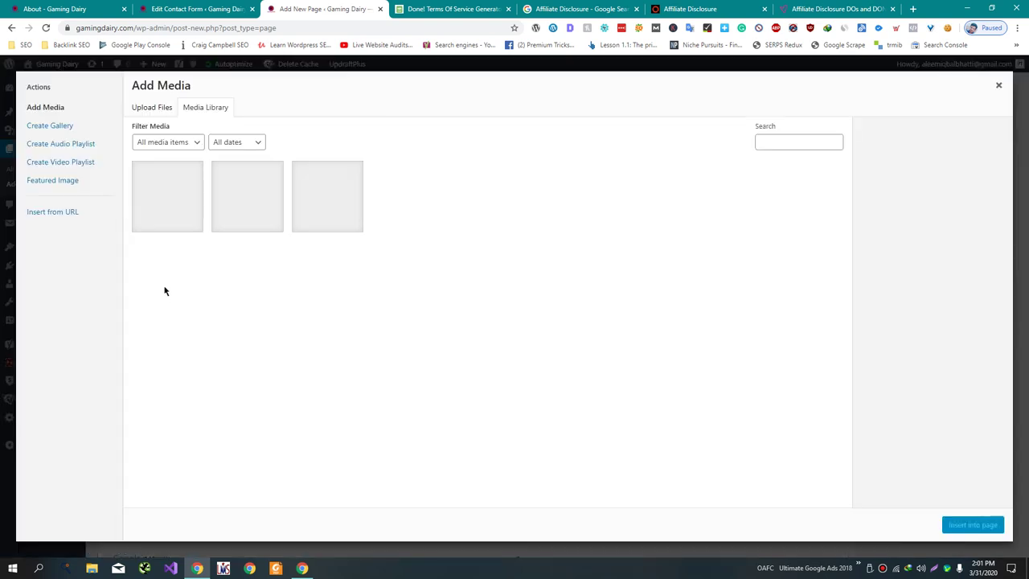
click(242, 230)
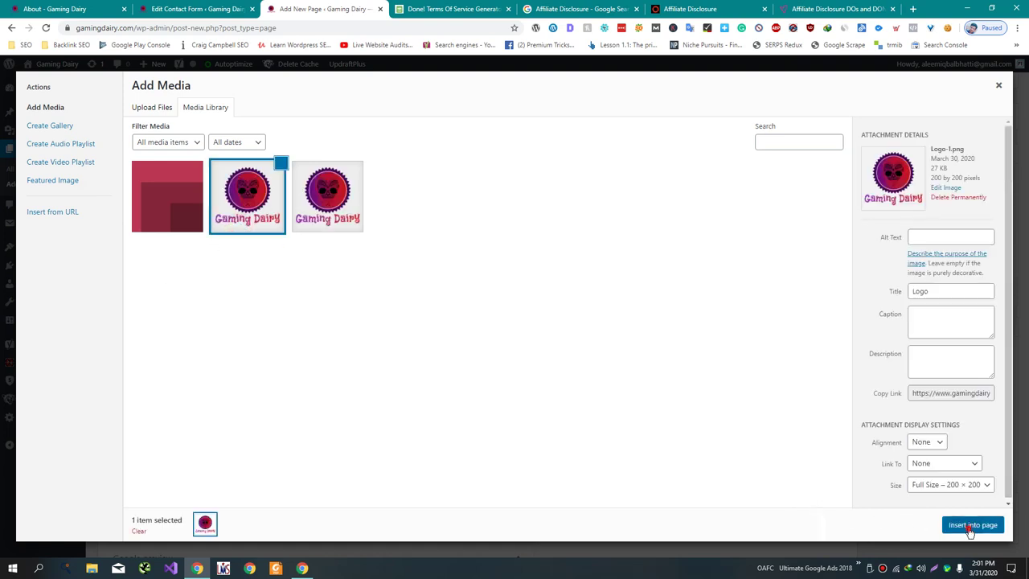
click(973, 524)
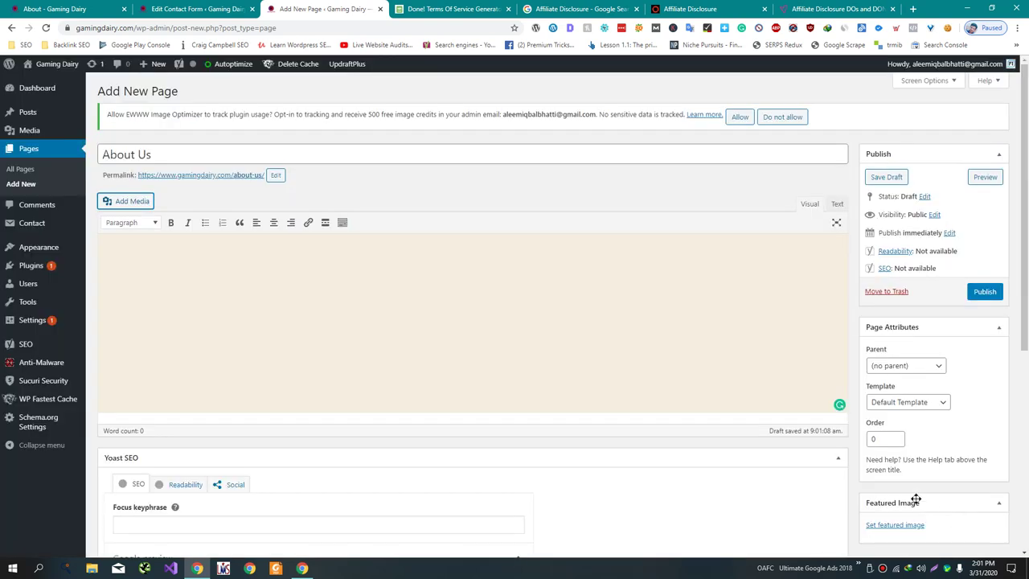
click(406, 316)
click(542, 323)
key(Return)
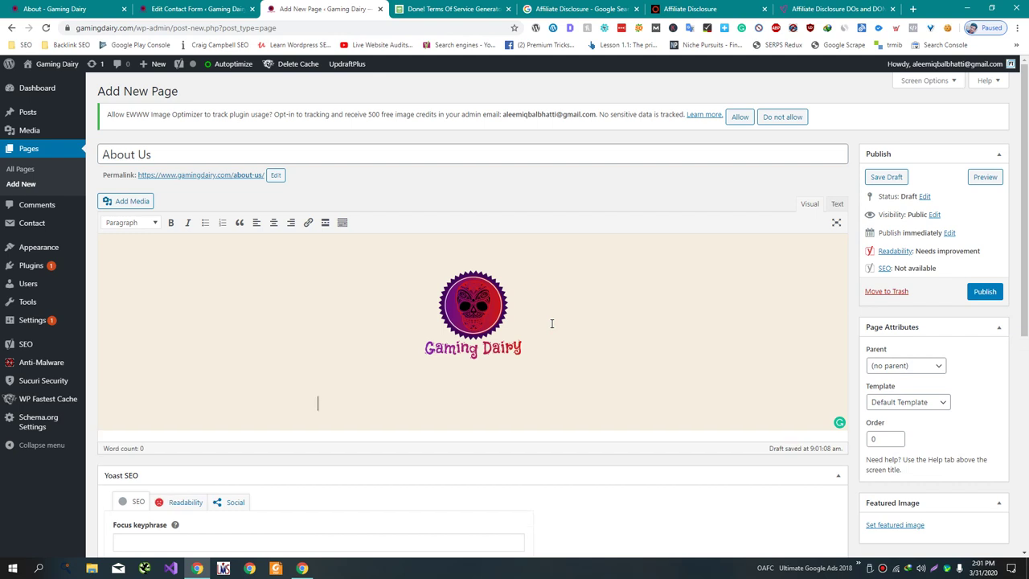
text(Gaming)
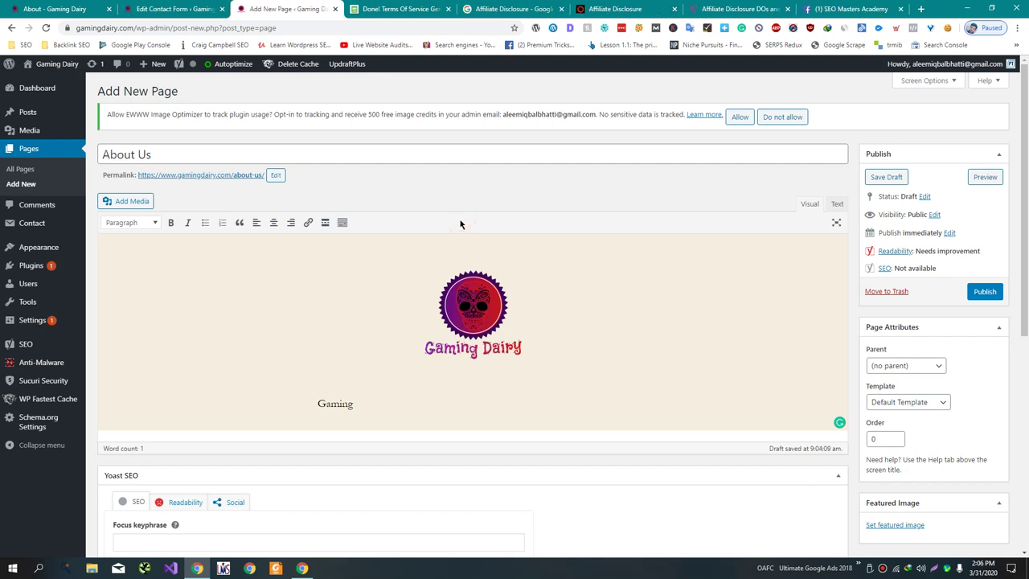
- Write the intro: Gaming Dairy's hired international professional writers produce reviews based on hardware experience
text(Dairy)
text(is one stop for all the gamers of)
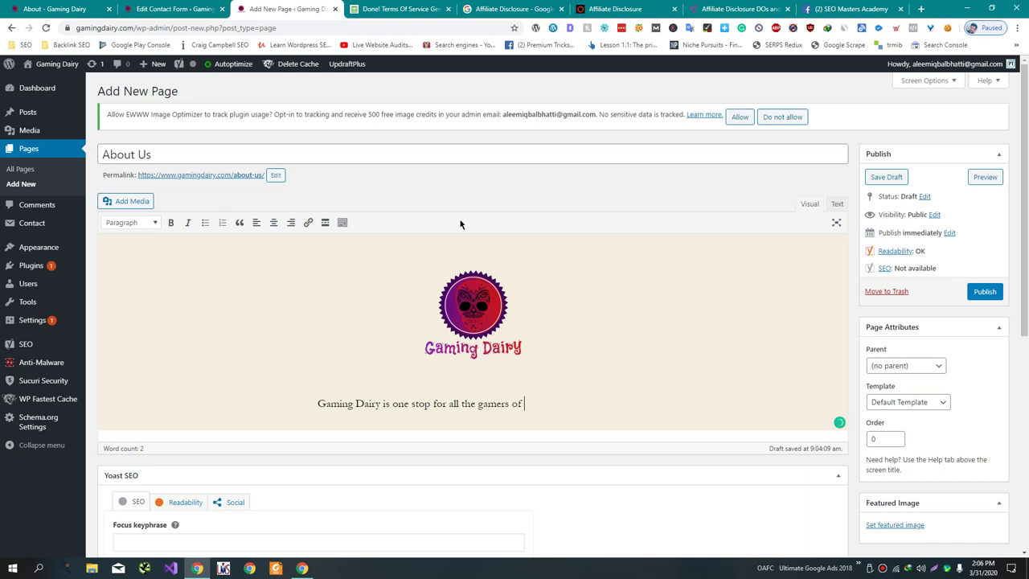
text( the whole world.We have pr)
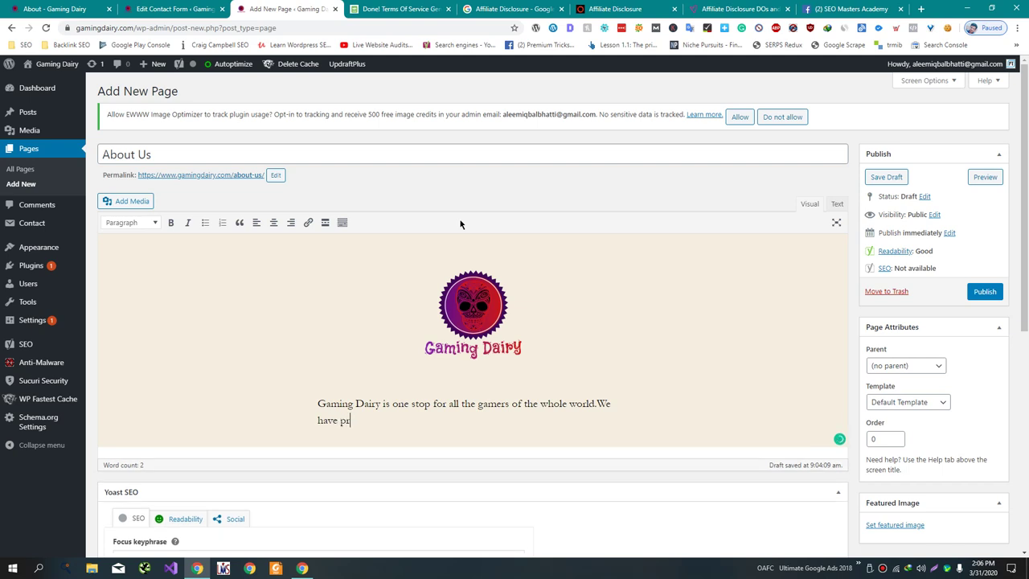
text(ofessional writers from the )
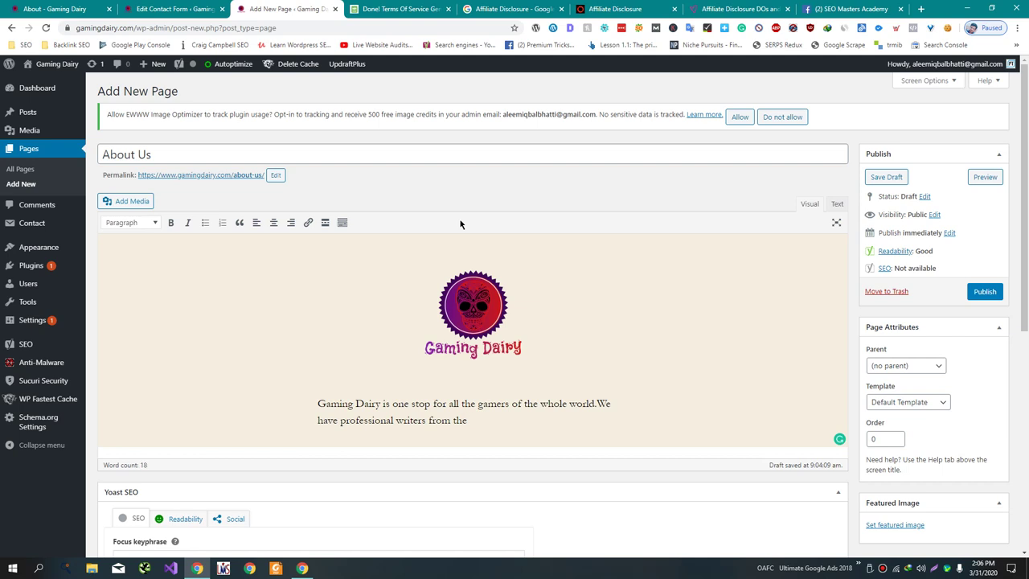
text(a)
text(e)
key(shift+Left)
key(shift+Left)
key(shift+Left)
key(shift+Left)
key(shift+Left)
key(shift+Left)
key(shift+Left)
key(shift+Left)
key(shift+Left)
key(shift+Left)
key(shift+Left)
key(shift+Left)
key(shift+Left)
key(shift+Left)
key(shift+Left)
key(shift+Left)
key(shift+Left)
key(shift+Left)
key(shift+Left)
key(shift+Left)
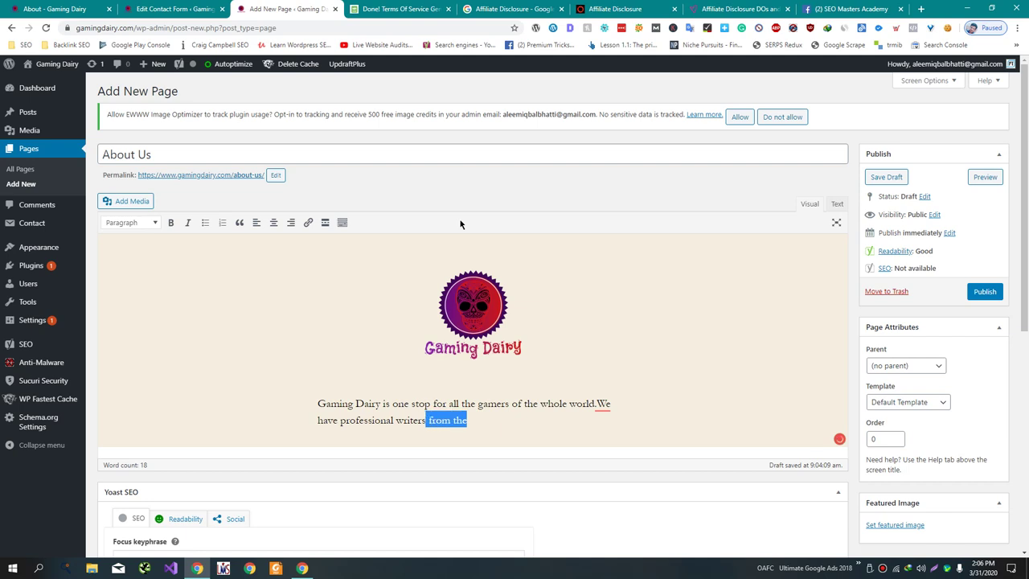
text(hire)
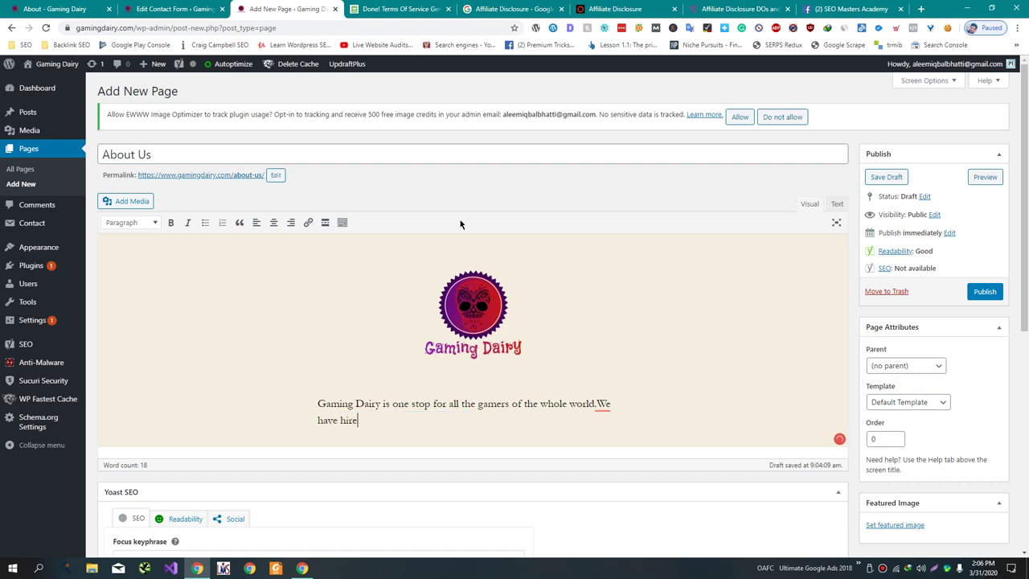
text(d international)
text(Article w)
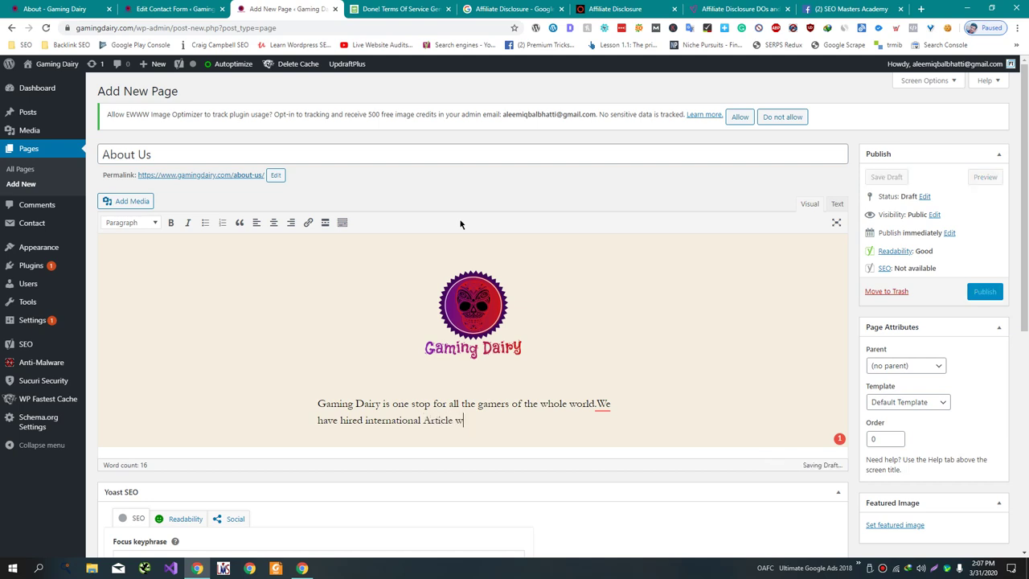
text(riters to )
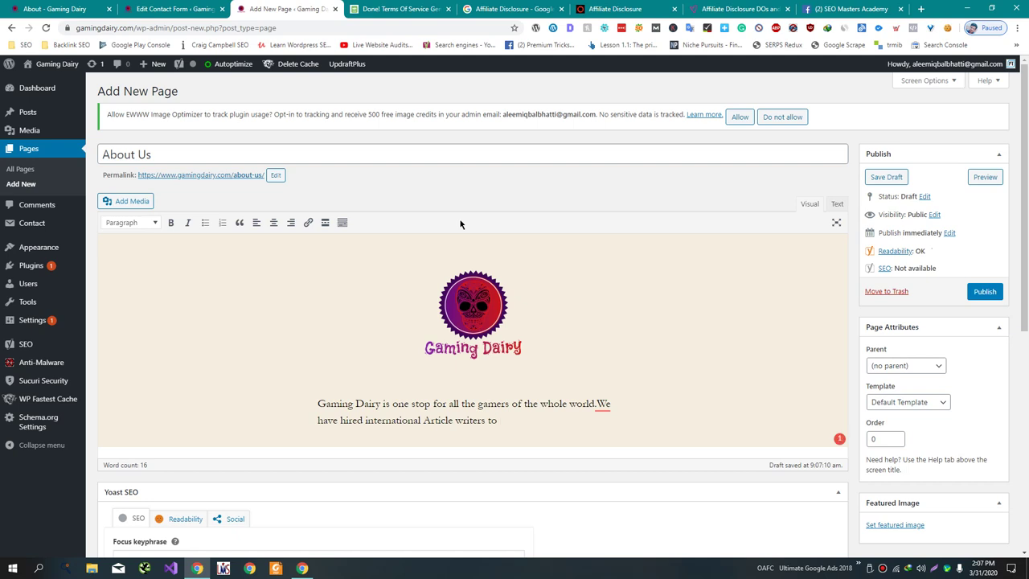
text(write non)
key(ctrl+Left)
key(ctrl+Left)
text(Prof)
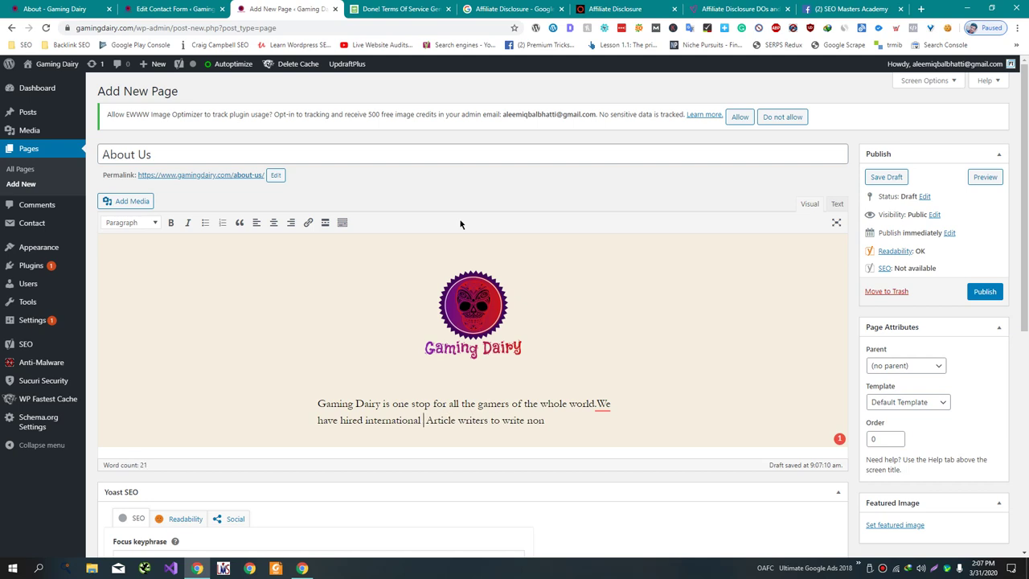
text(essional)
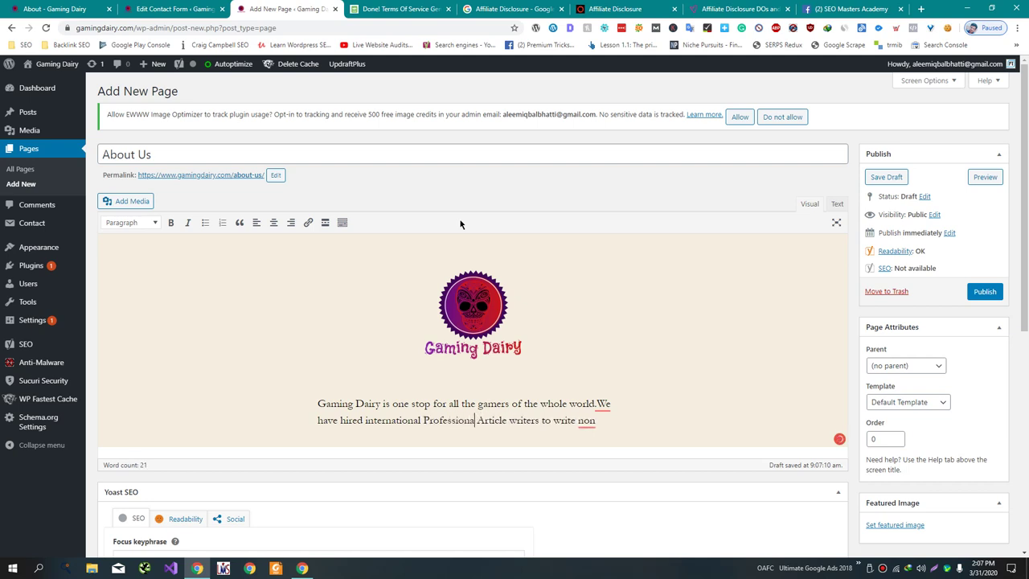
key(End)
text(biased )
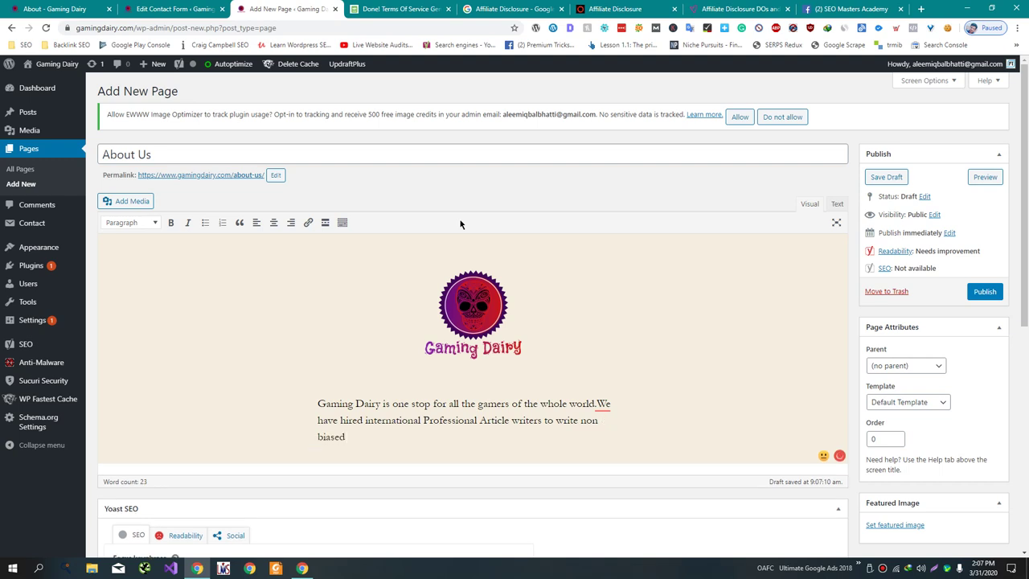
text(reviews based on)
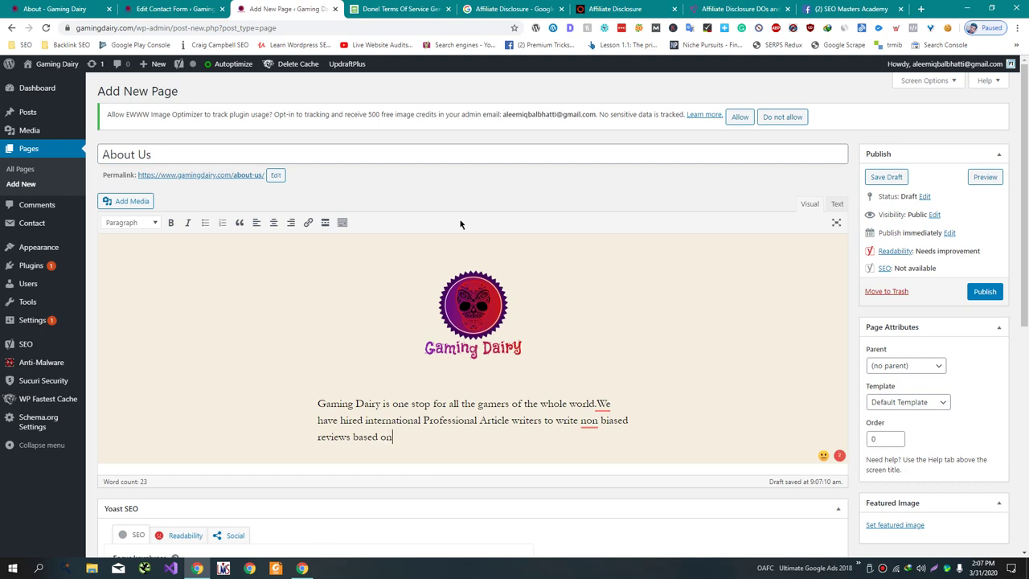
text( their experience with the hardware.)
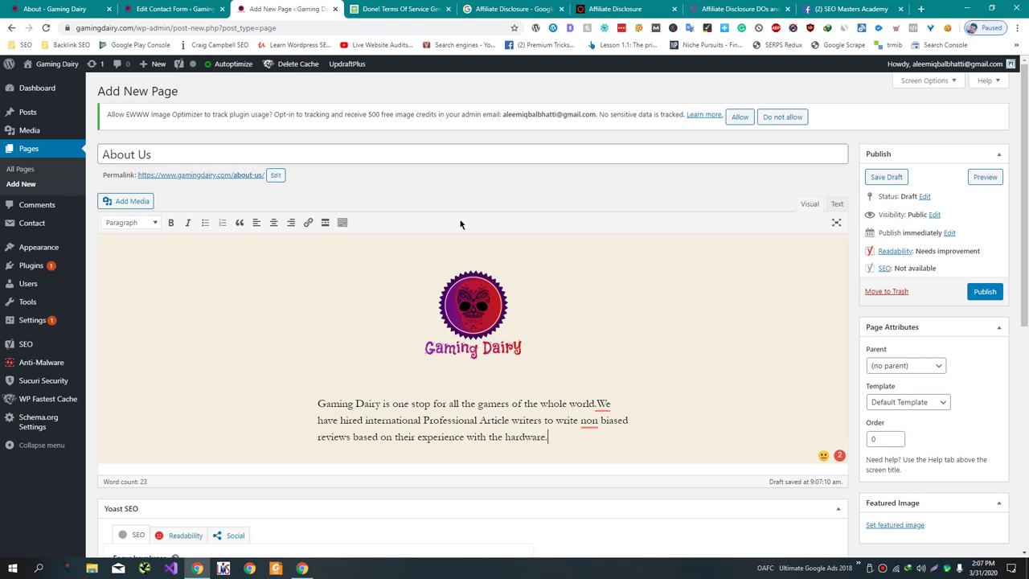
- Accept the 'non-biased' merge and the missing space after 'world.'
mouse_move(601, 421)
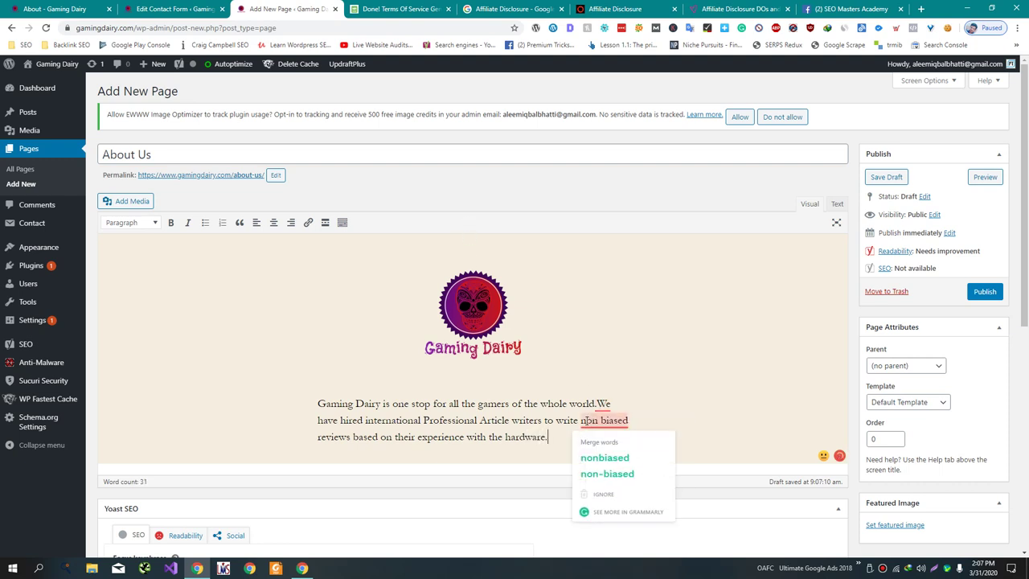
click(609, 475)
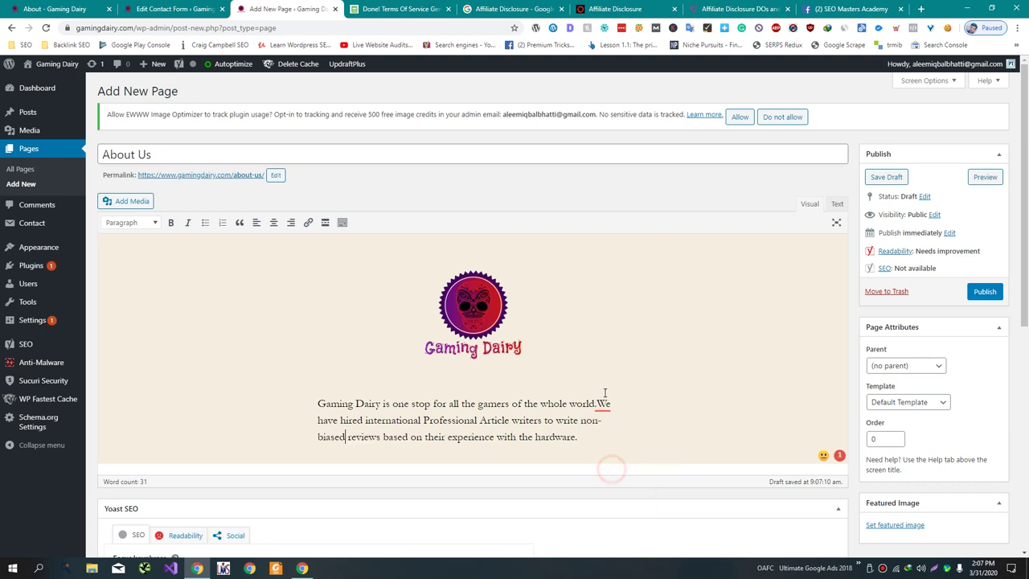
mouse_move(605, 400)
click(609, 441)
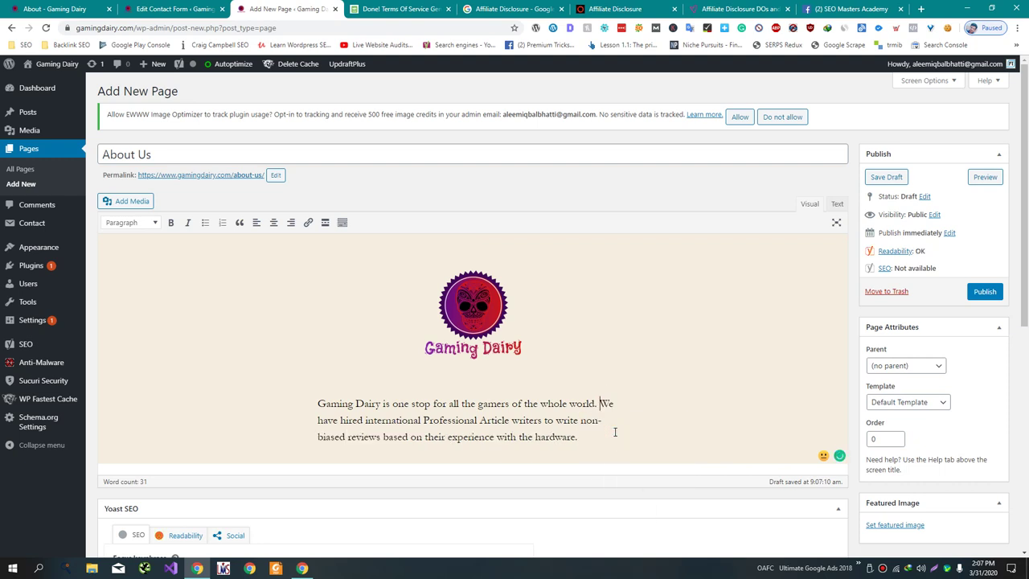
- Start a second paragraph 'Gaming Industry is 120 billion', checking the search results for the figure
click(662, 446)
key(Return)
text(Gaming )
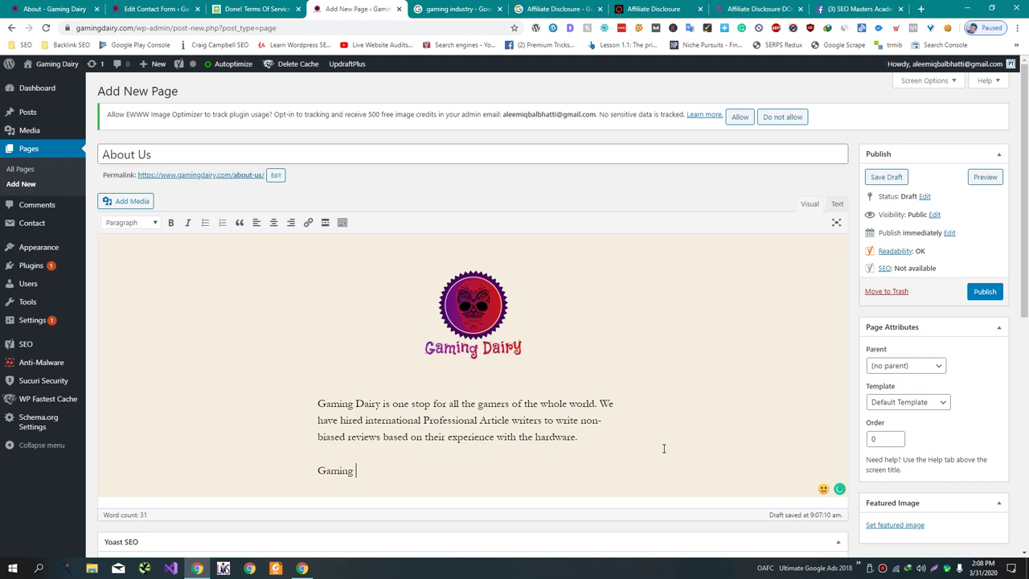
text(Industor)
key(BackSpace)
key(BackSpace)
text(ry is)
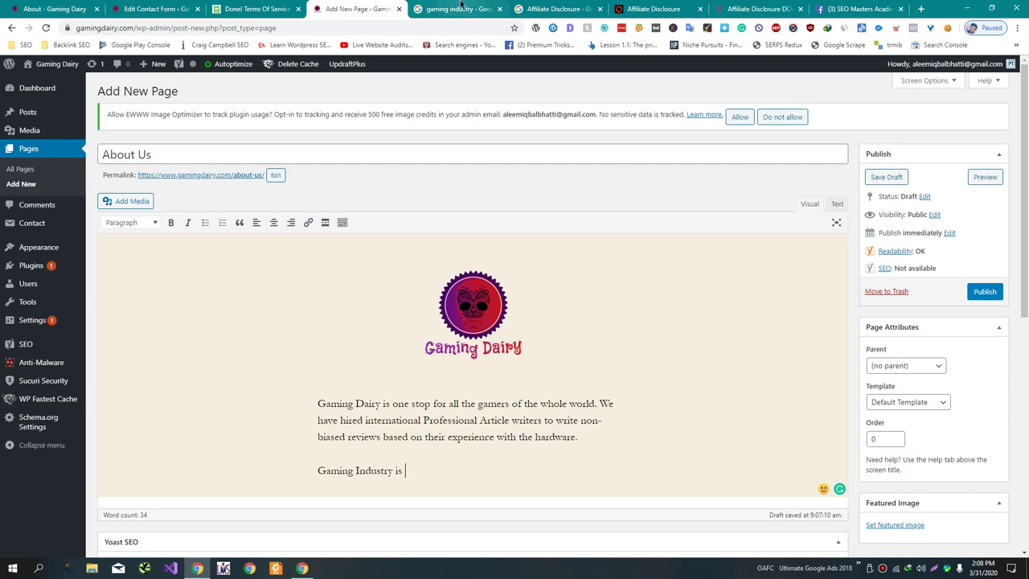
click(454, 9)
click(315, 6)
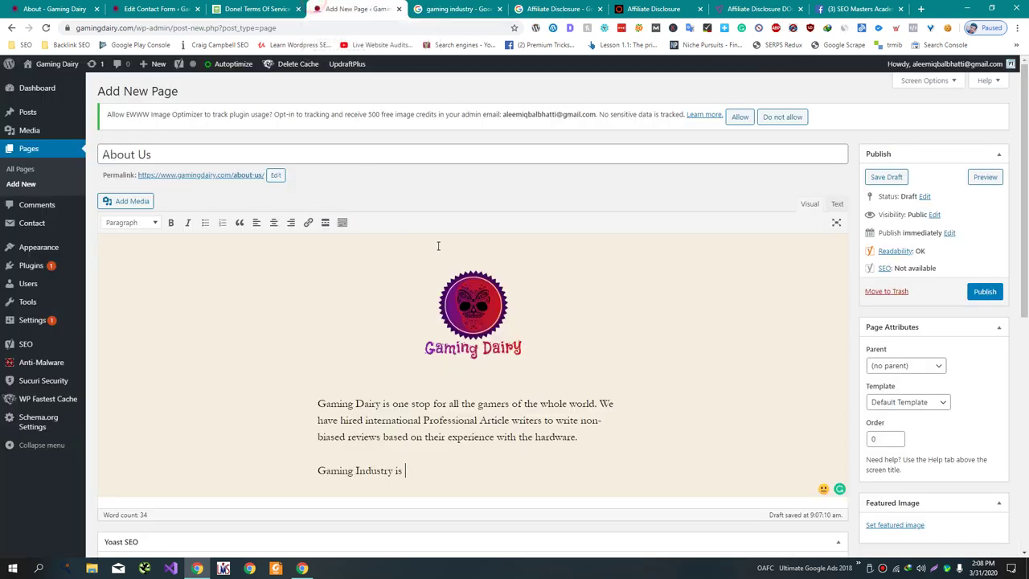
text(120 billion)
key(Left)
key(Left)
key(Left)
key(Left)
key(Left)
key(Left)
click(450, 8)
click(375, 8)
- Correct the figure to $120 billion industry and add that the site shares quality products with readers
click(405, 470)
text(1)
click(475, 470)
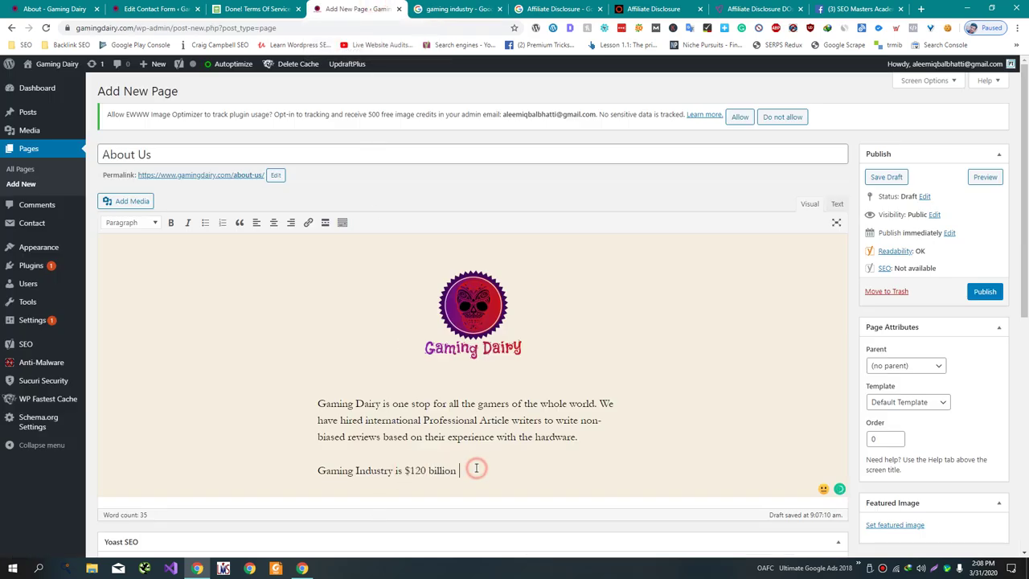
text(industry)
mouse_move(492, 471)
text(whi)
key(BackSpace)
key(BackSpace)
text(and we are trying our )
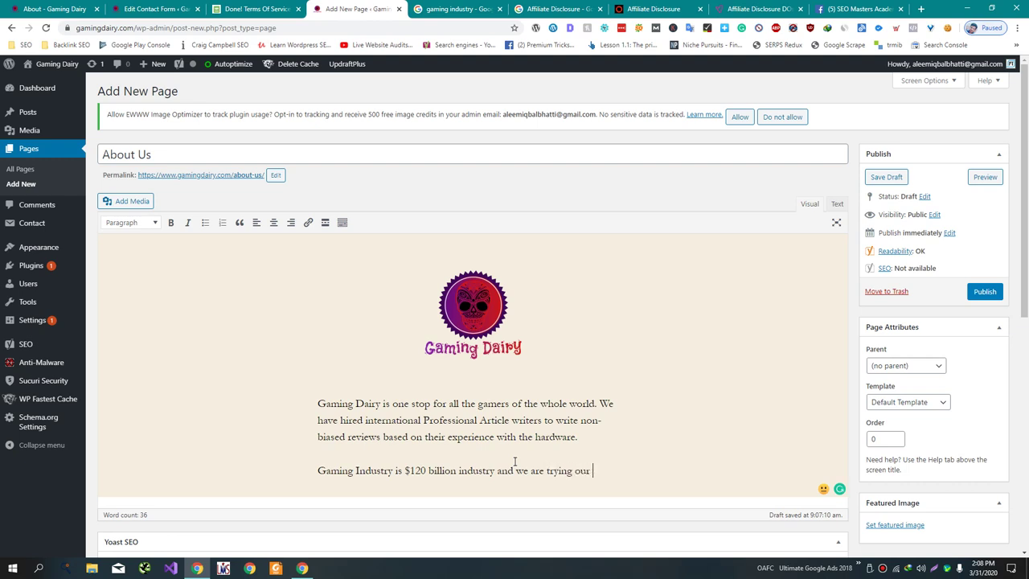
text(best to sha)
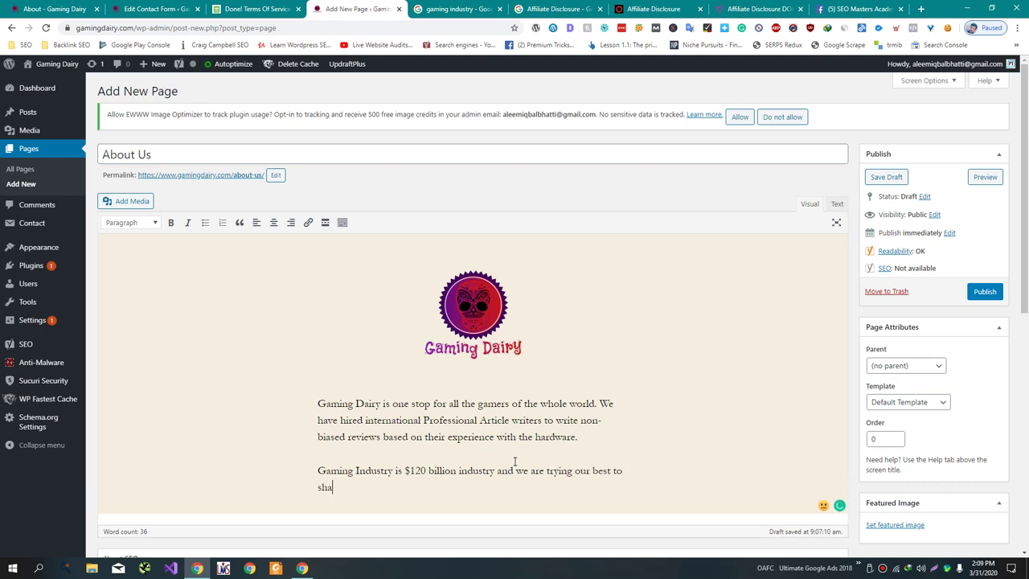
text(re quality products with o)
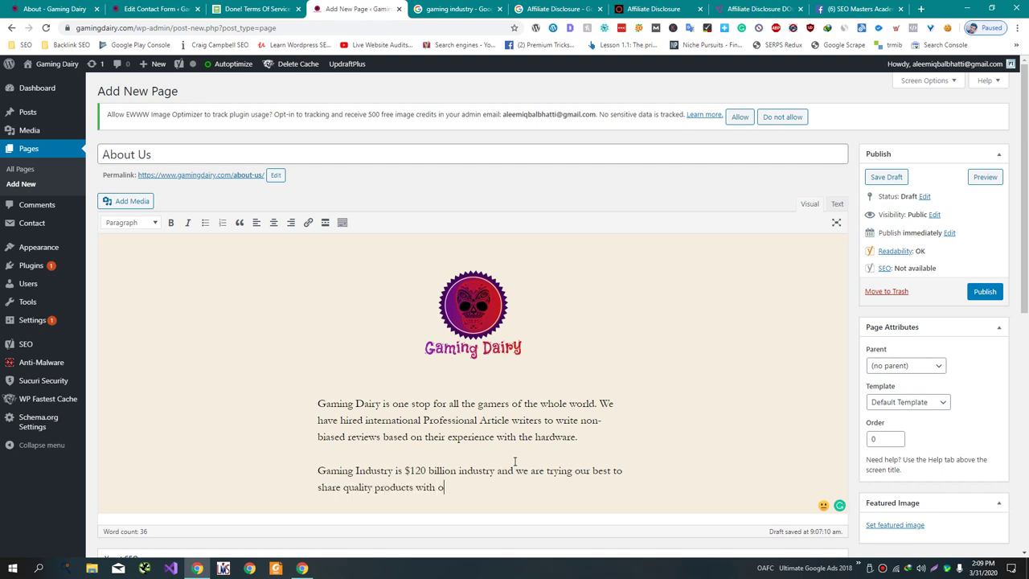
text(ur readers .)
- Accept Grammarly fixes for 'The gaming', 'a $120' and lowercase 'industry'
mouse_move(335, 472)
click(354, 500)
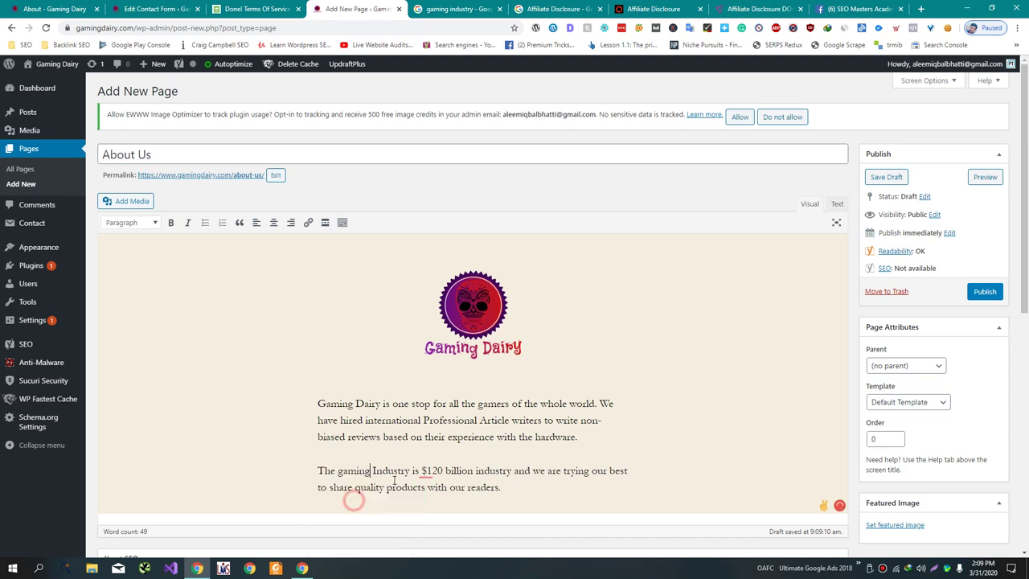
mouse_move(425, 475)
click(434, 492)
click(527, 488)
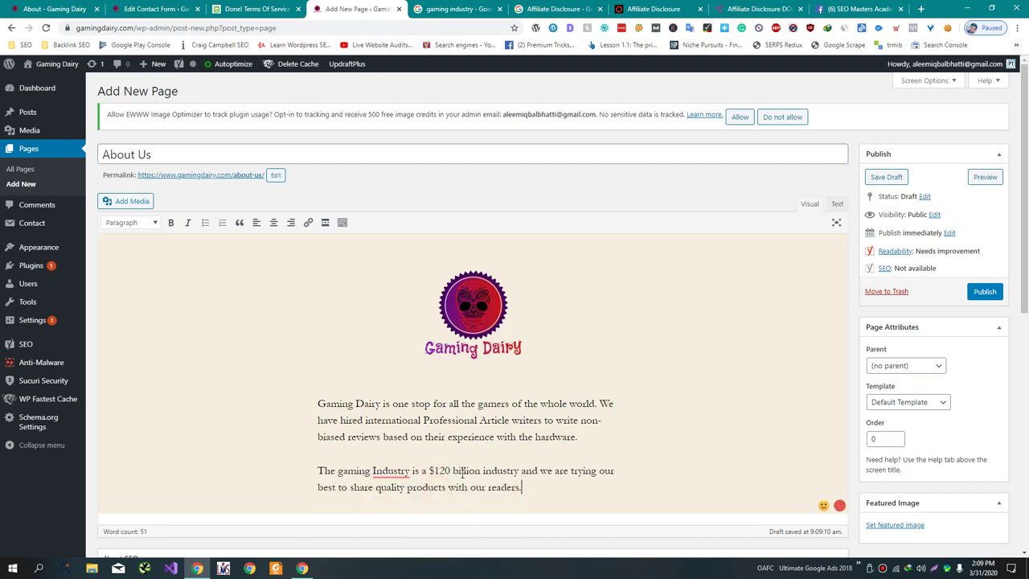
mouse_move(399, 473)
click(410, 491)
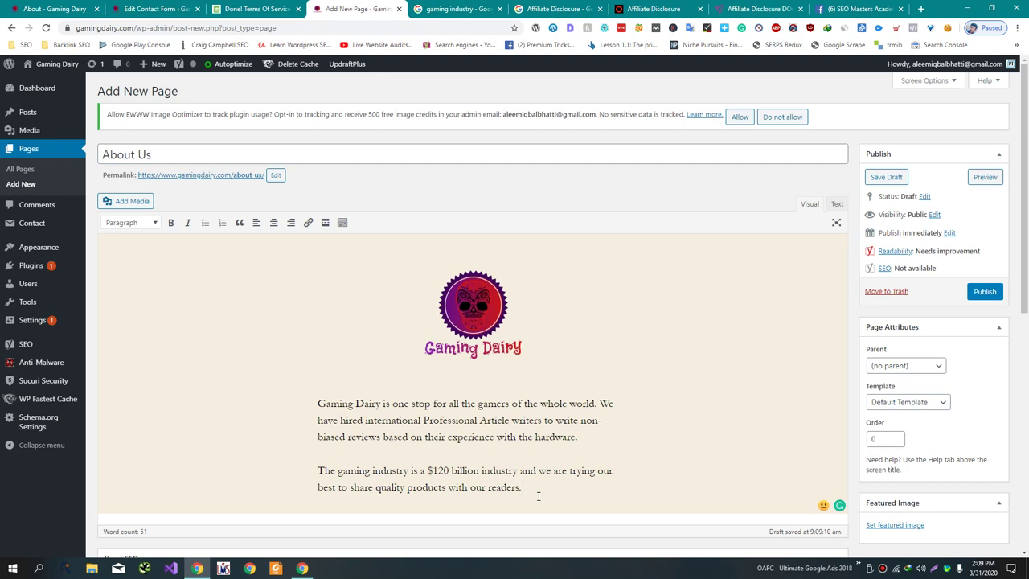
- Add a corrected sentence about cheap low-quality product sellers in the gaming industry, then begin 'The purpose of the gaming diary'
text(There are a lot of cheap low )
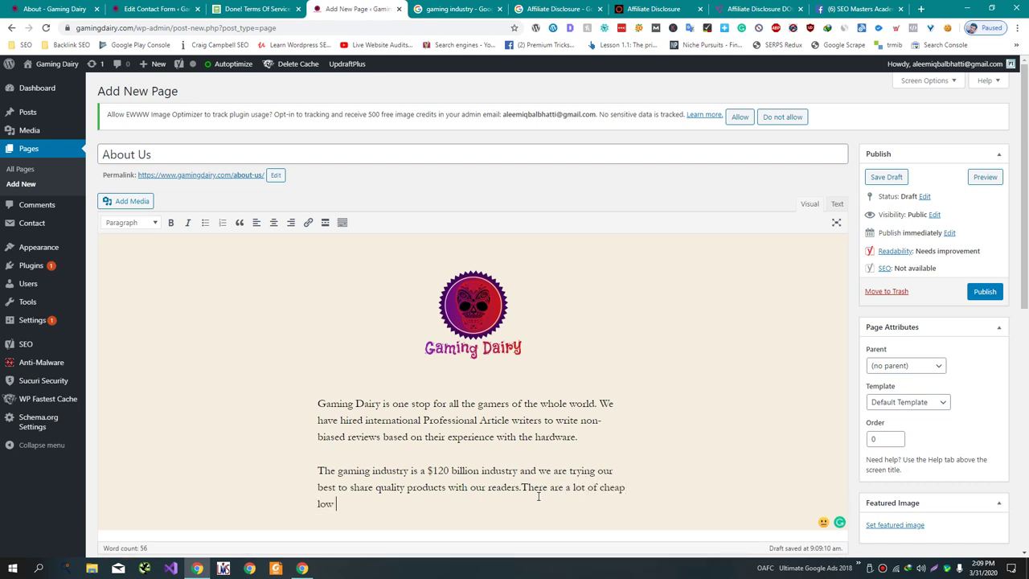
text(quality produc)
text(t sa)
text(llers a)
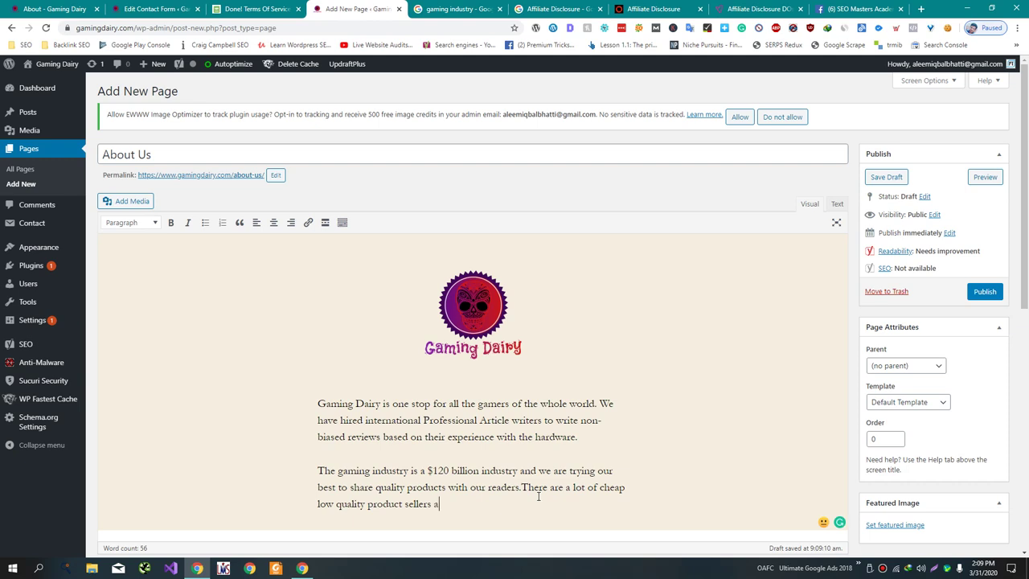
text(re in gaming industry.)
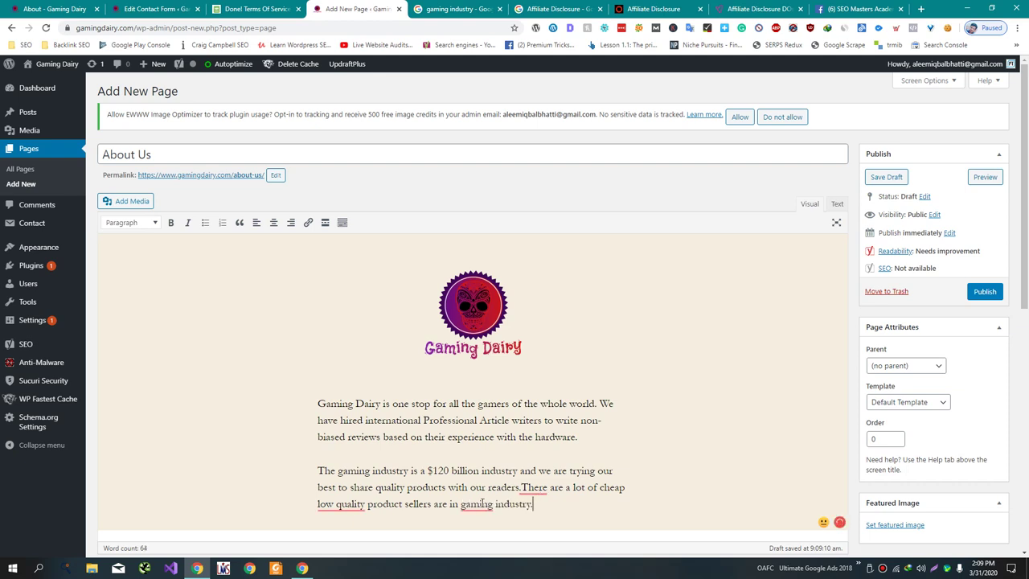
mouse_move(482, 503)
click(482, 447)
mouse_move(532, 487)
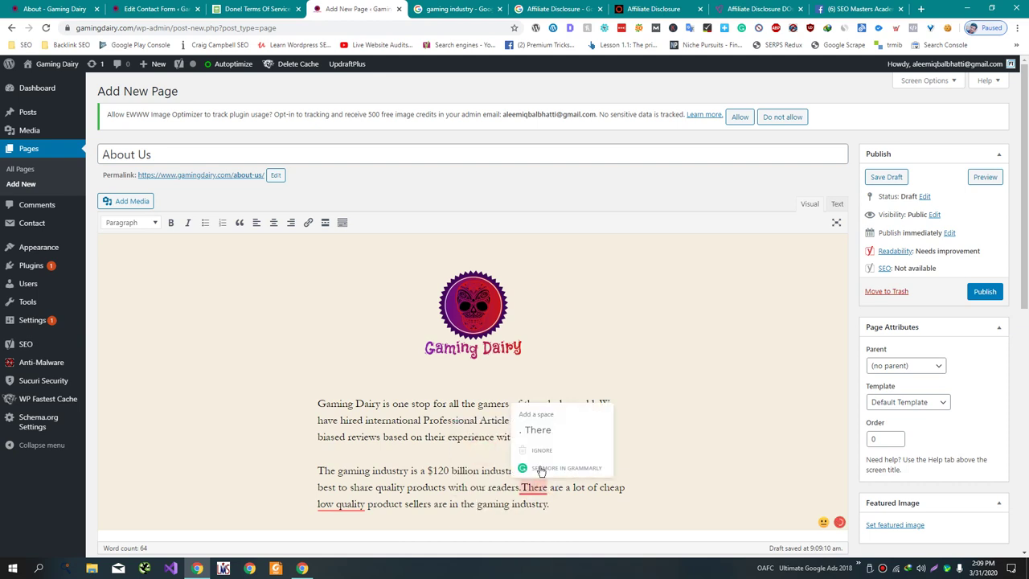
click(537, 430)
mouse_move(341, 504)
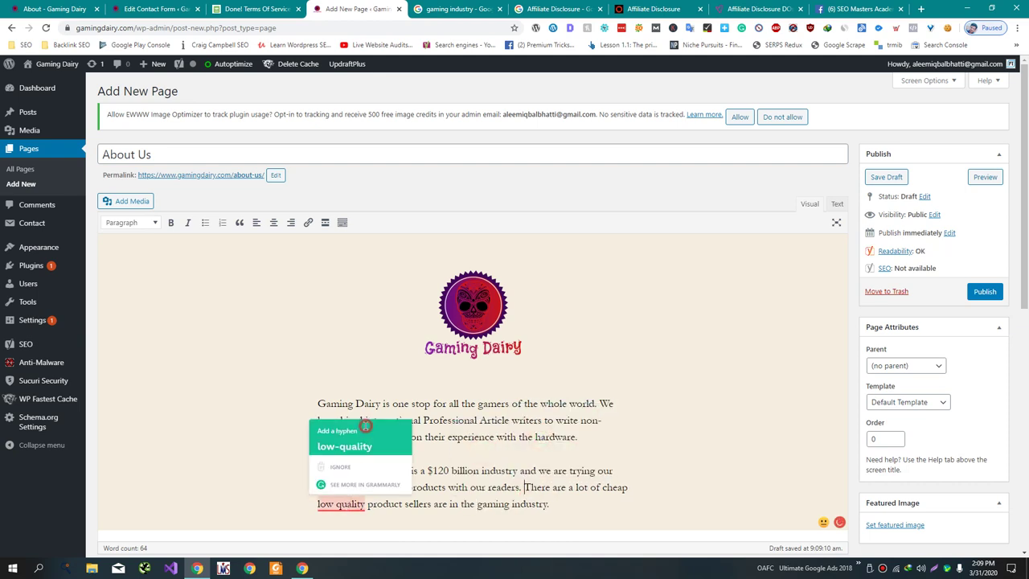
click(365, 426)
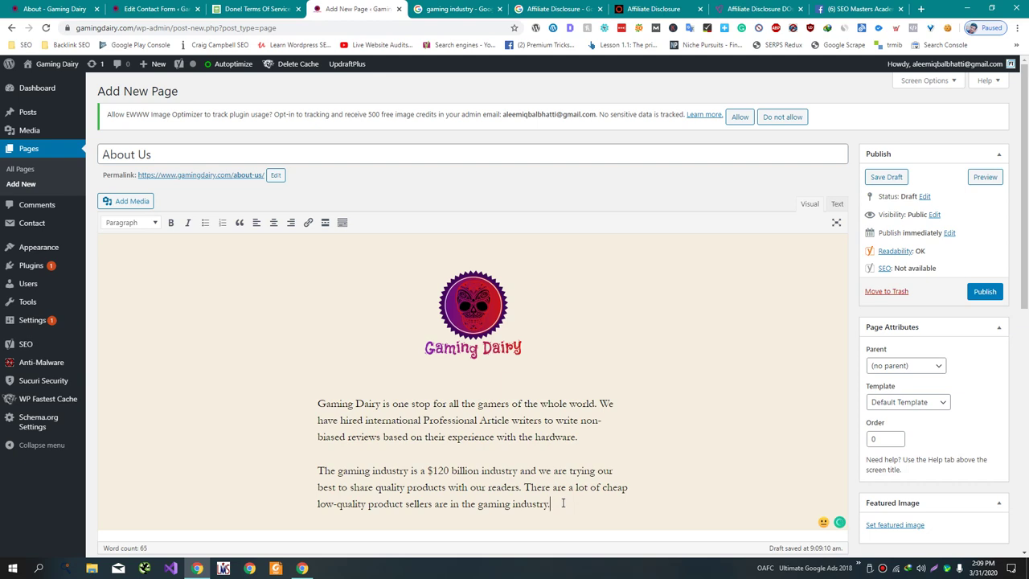
text(The purpose of the gaming d)
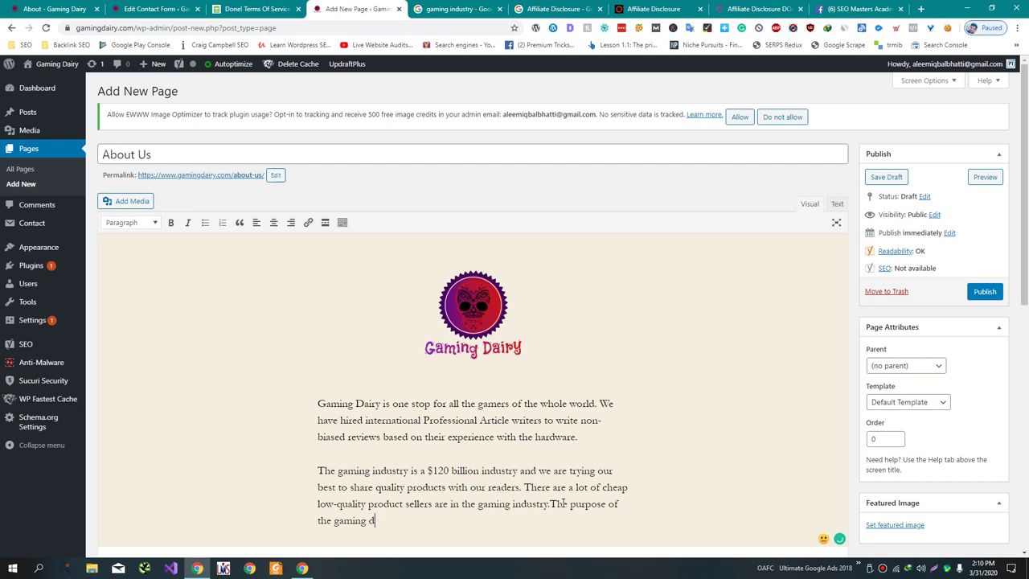
text(iary)
- Continue the sentence with 'is to write high quality reviews so they gamers could purchase'
scroll(561, 498, down, 3)
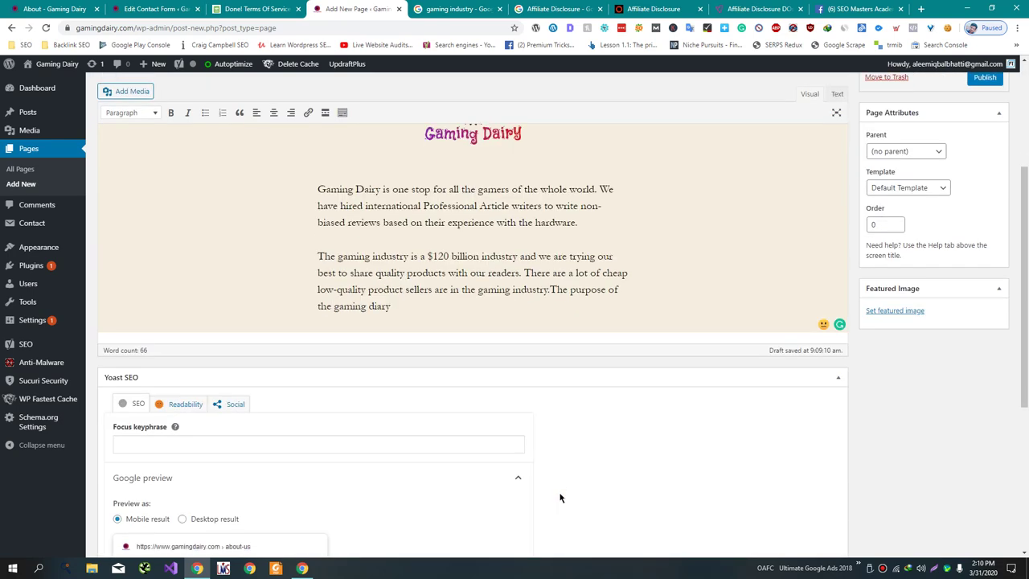
text(is to s)
key(BackSpace)
text(write)
text( qua)
key(BackSpace)
key(BackSpace)
key(BackSpace)
text(high quality reviews)
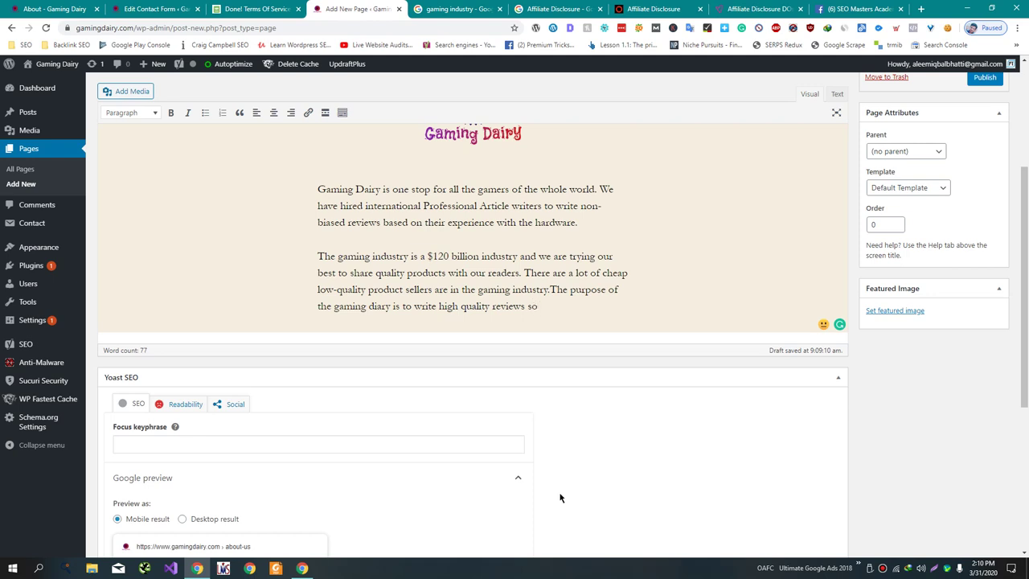
text(so they gamers cou)
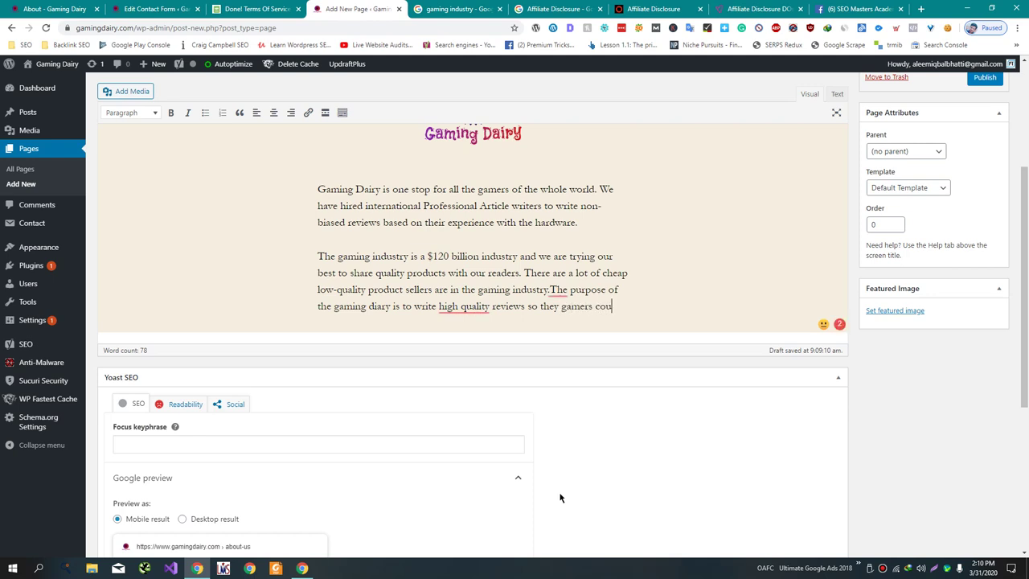
text(ld purp)
text(c)
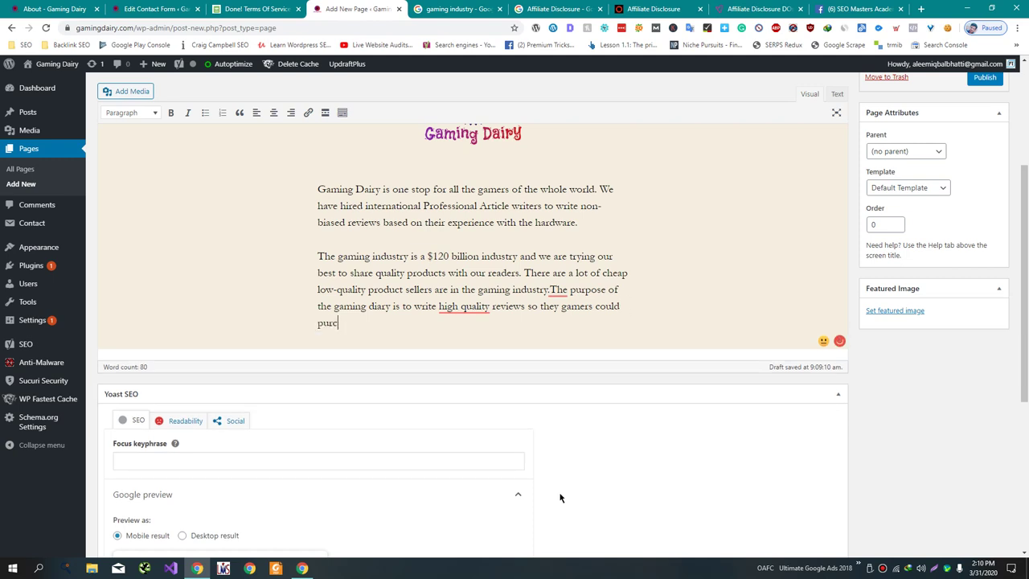
text(hase)
- Add the missing space before 'The purpose' and hyphenate 'high-quality'
mouse_move(567, 291)
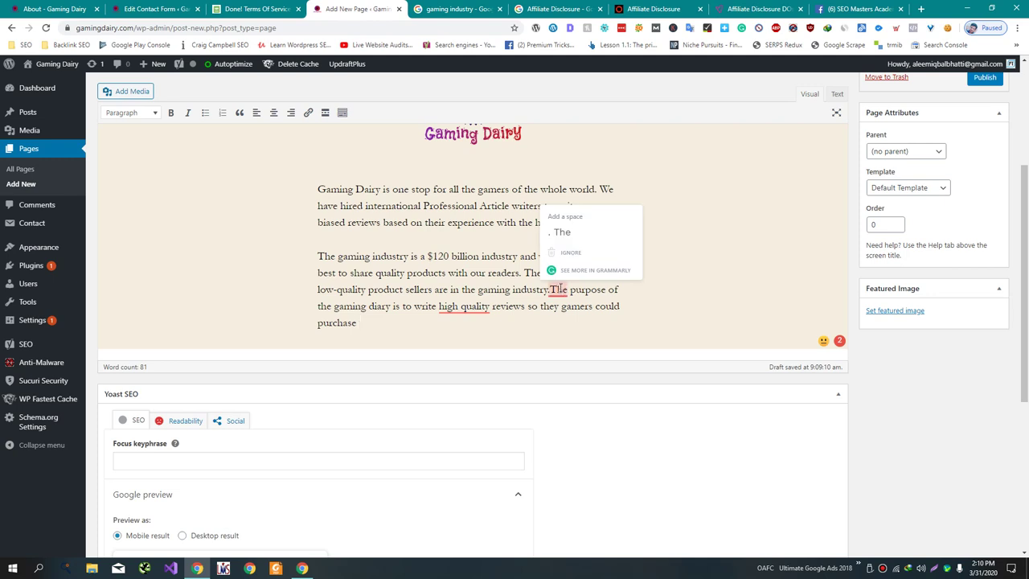
click(566, 226)
mouse_move(481, 307)
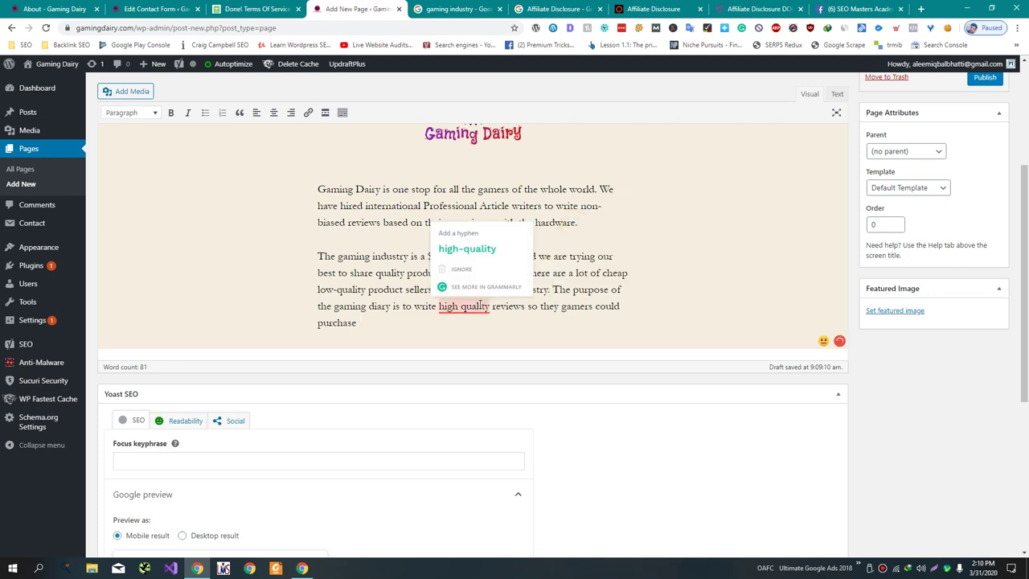
click(473, 250)
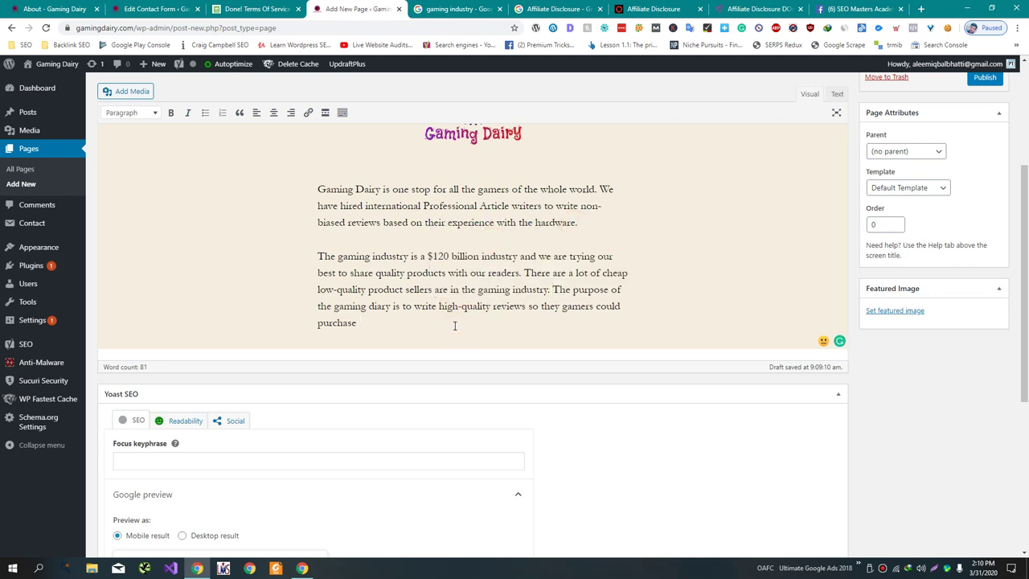
- Finish with sentences on buying gaming hardware easily and choosing hardware for your Gaming PC Rig
drag(454, 326, 527, 307)
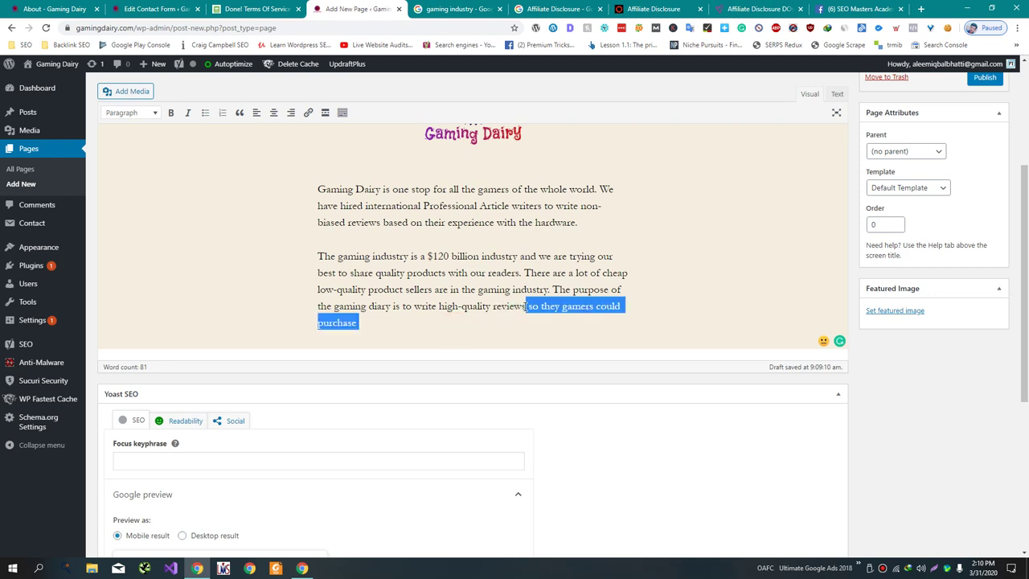
click(530, 327)
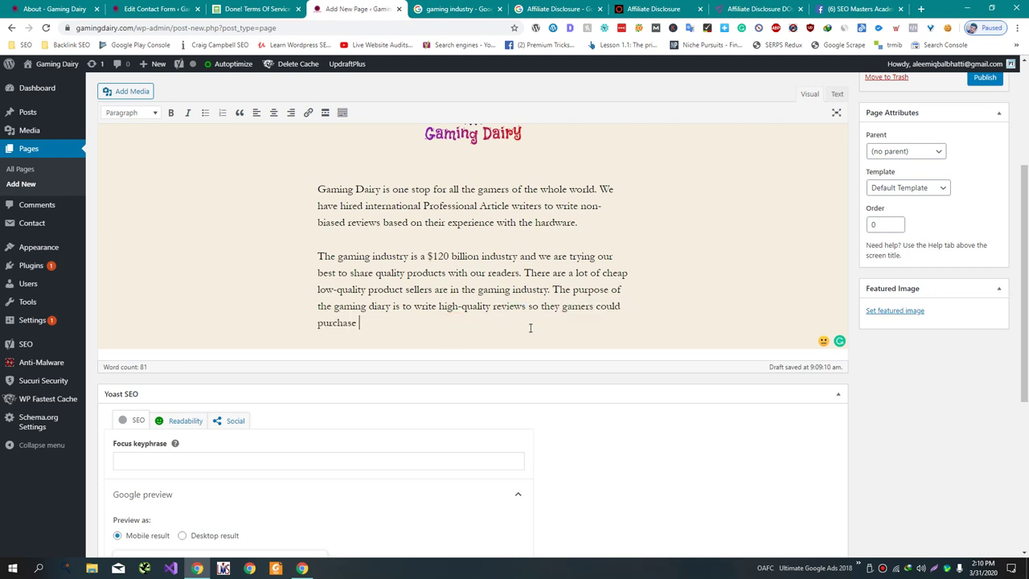
text(gaming hardware easily.The )
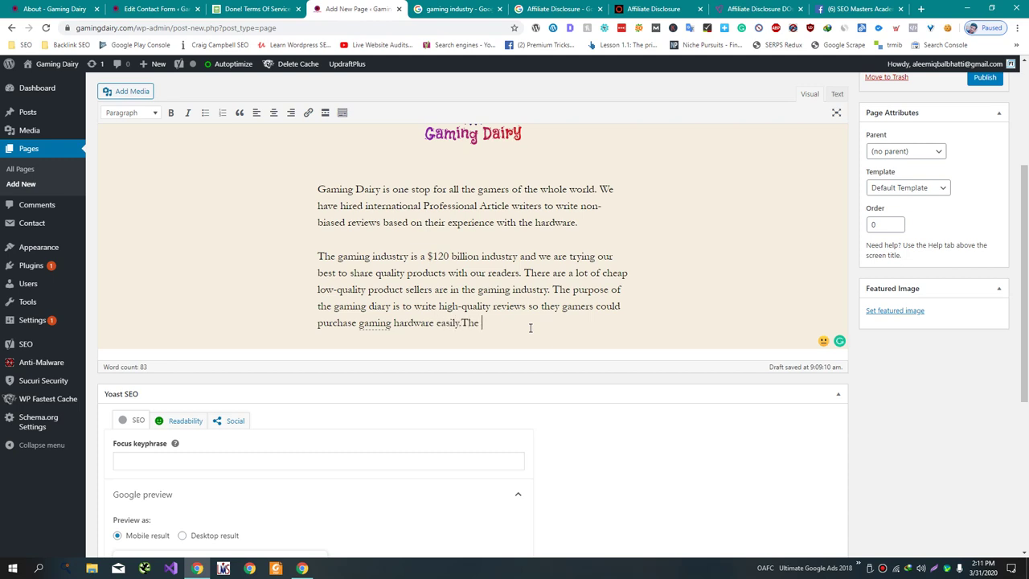
text(Gaming industry is filled with different )
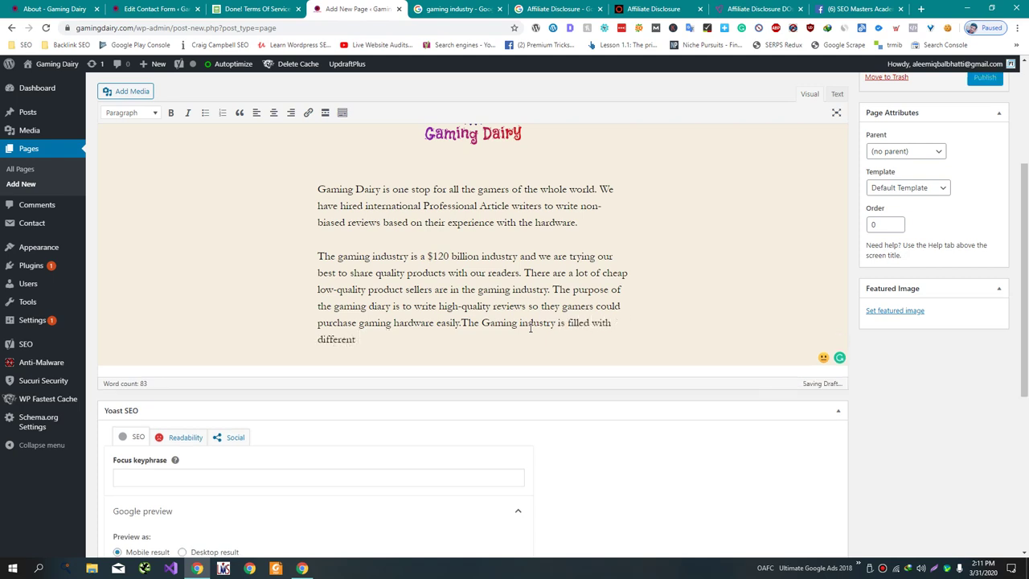
text(kind of harw)
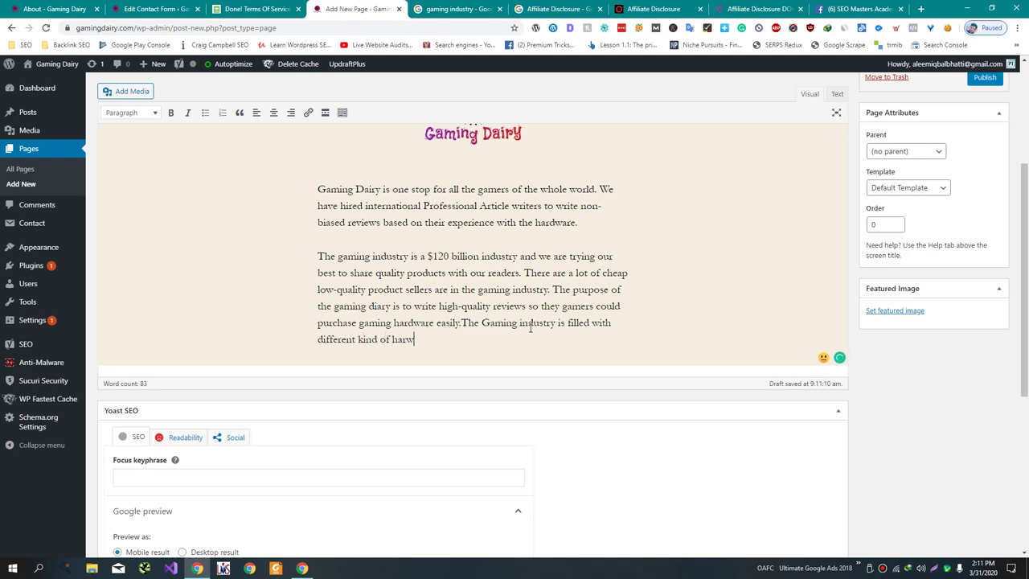
key(BackSpace)
text(dware and as a newbie its quite dif)
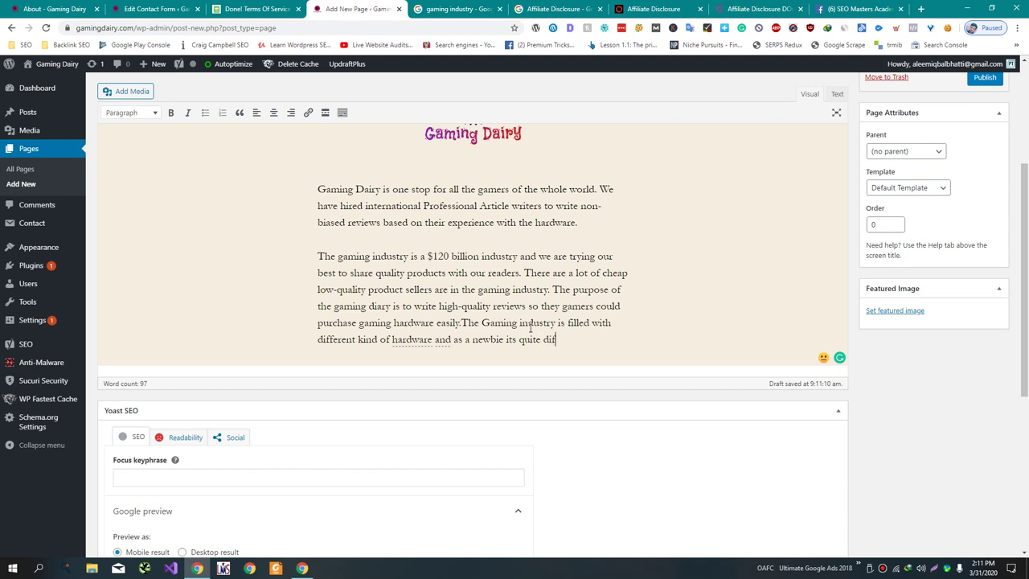
text(ficult to find appro)
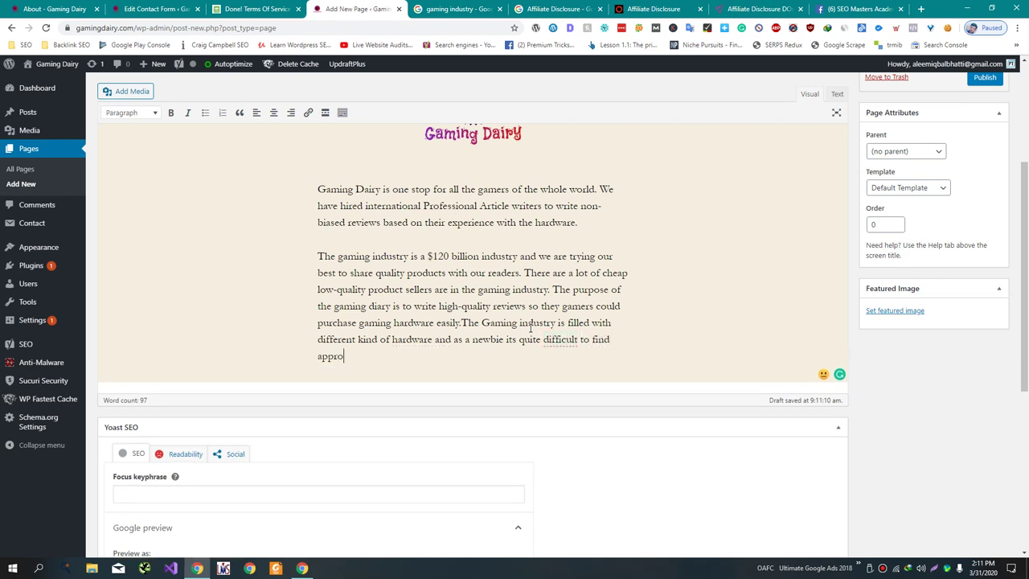
text(priate part for your Ga)
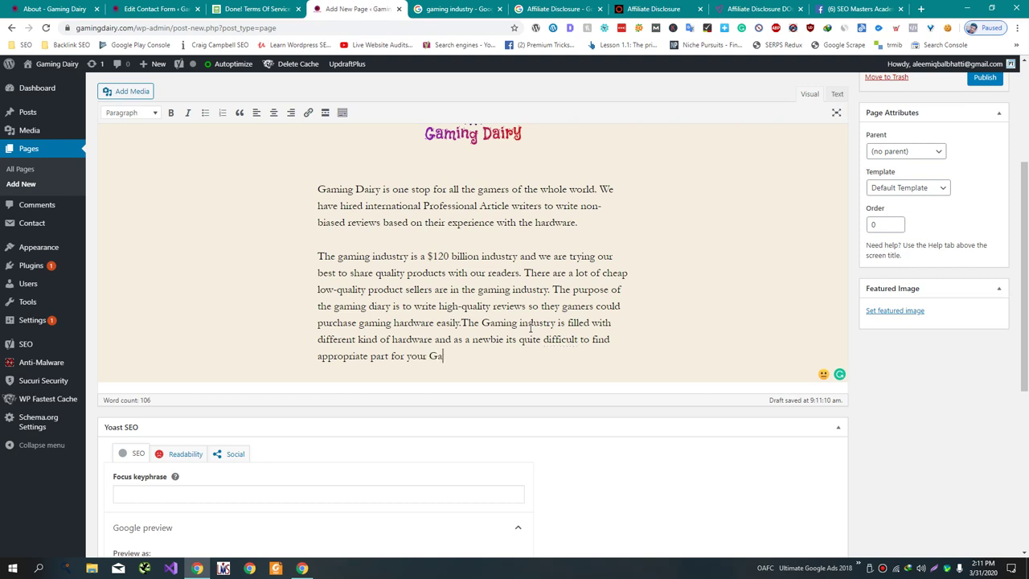
text(ming PC Righ)
key(Return)
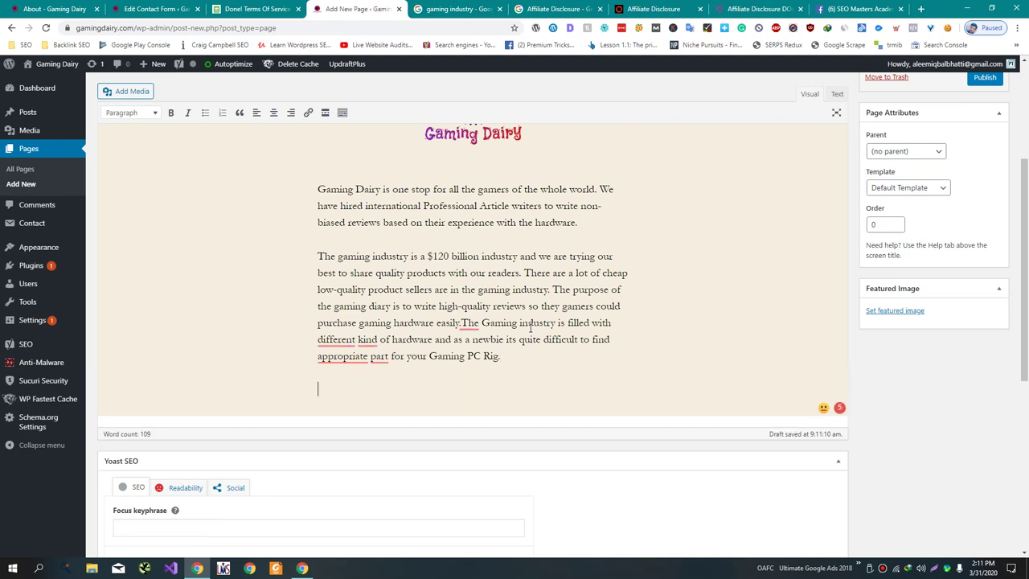
- Accept Grammarly fixes: 'the appropriate', 'parts', 'a different', 'kinds' and the space after 'easily.'
mouse_move(344, 356)
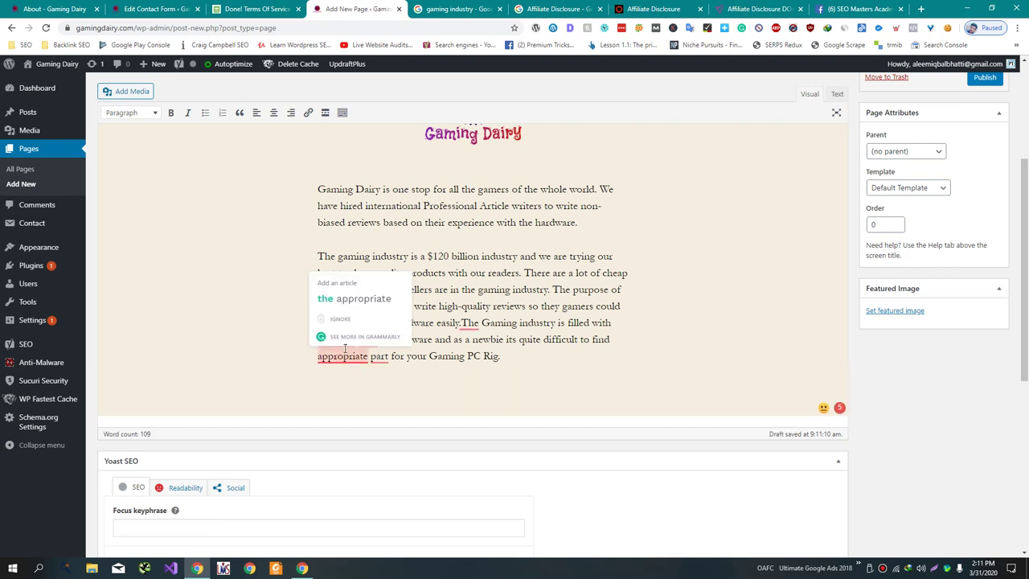
click(357, 301)
mouse_move(379, 364)
click(383, 296)
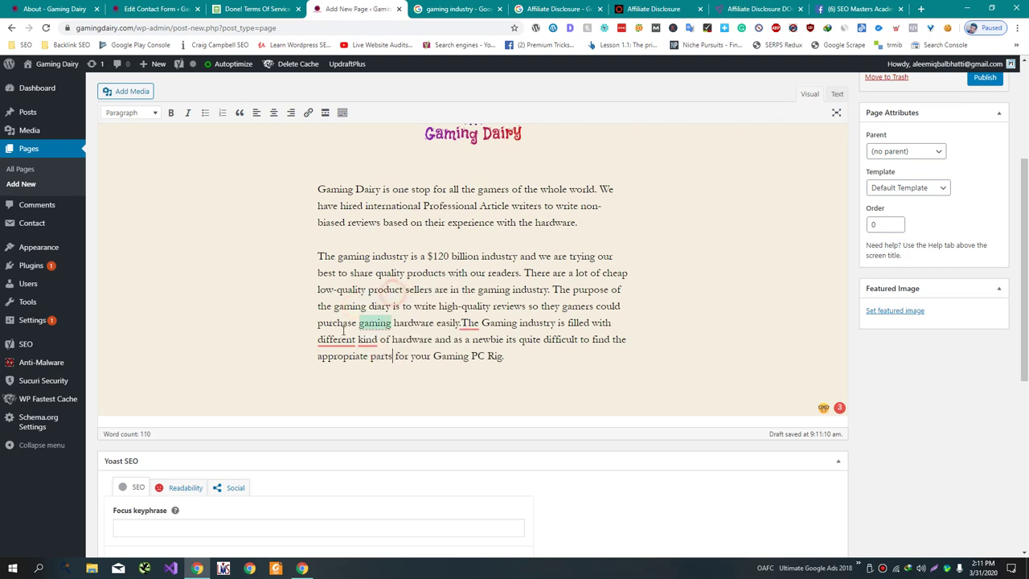
mouse_move(341, 338)
click(346, 282)
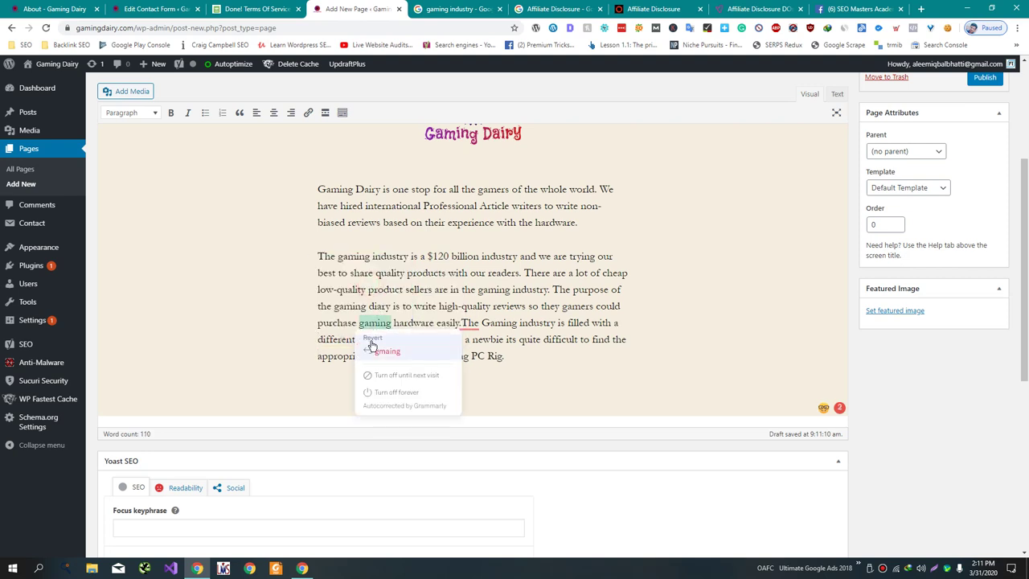
mouse_move(368, 338)
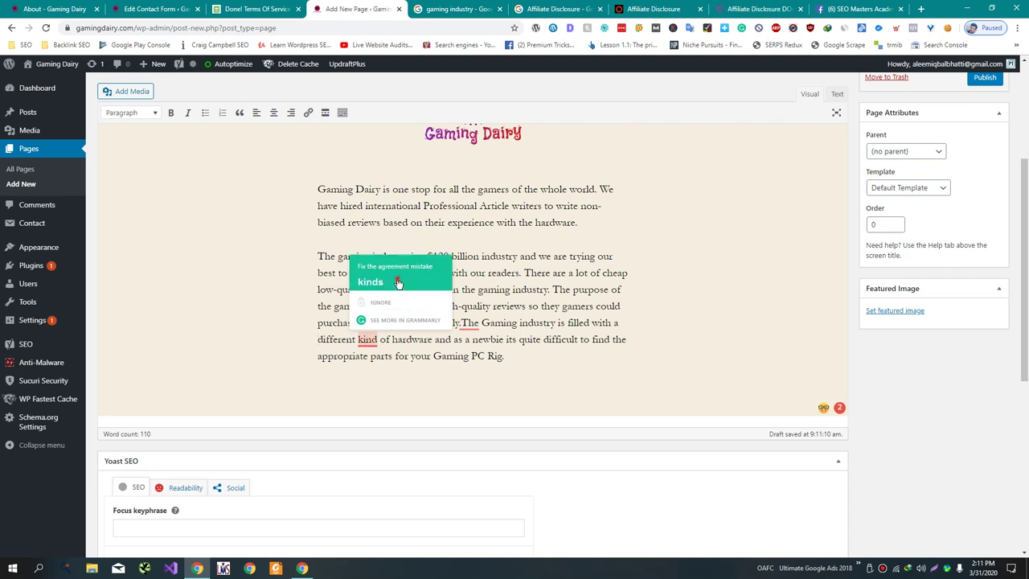
click(395, 278)
mouse_move(460, 322)
click(475, 262)
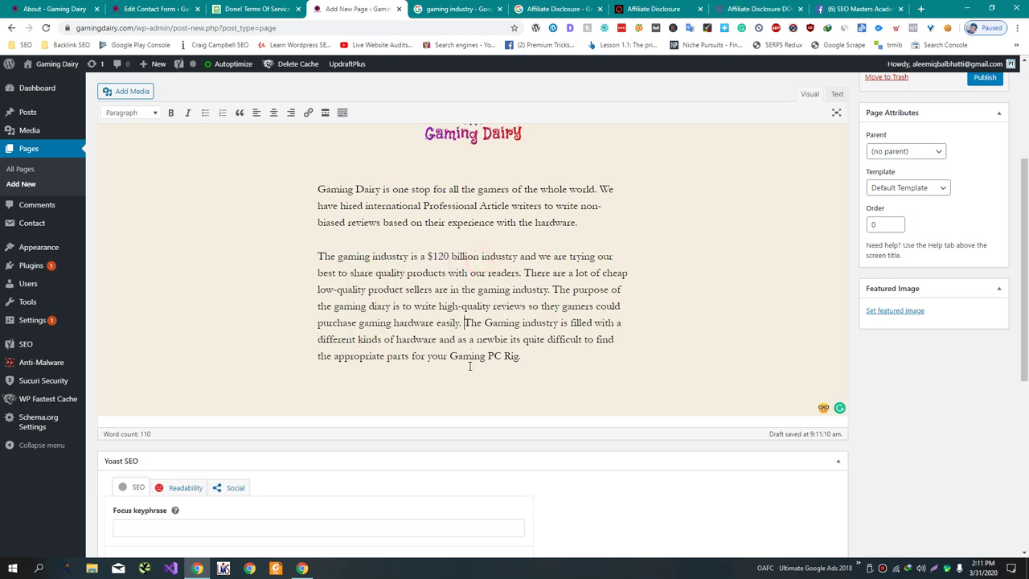
click(468, 372)
- Draft a product-links sentence, remove the extra 'a' before 'different kinds', and select the draft
text(T)
key(BackSpace)
text(Our articles)
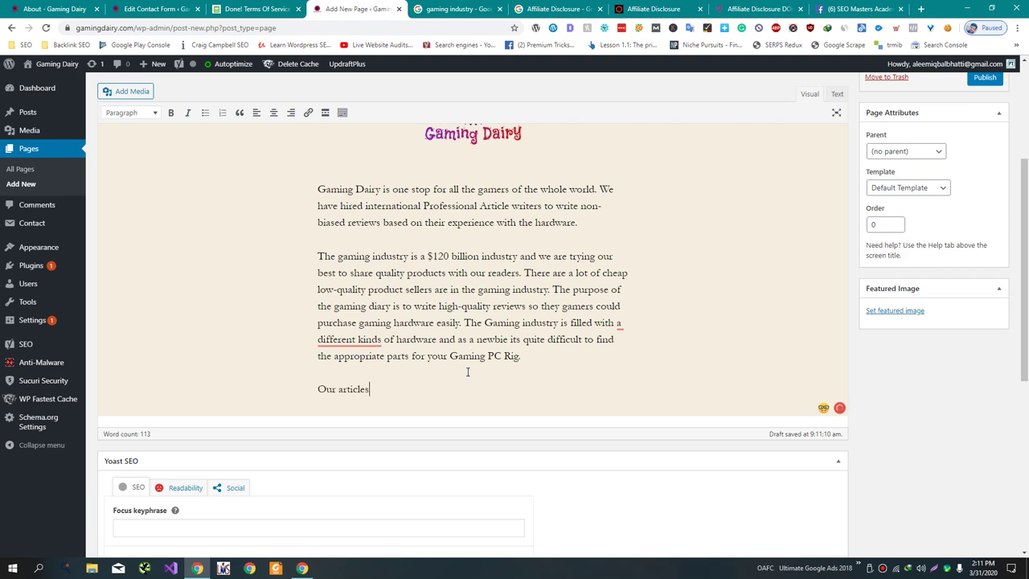
text( are linked to)
key(BackSpace)
key(BackSpace)
key(BackSpace)
key(BackSpace)
key(BackSpace)
key(BackSpace)
key(BackSpace)
key(BackSpace)
key(BackSpace)
key(BackSpace)
key(BackSpace)
key(BackSpace)
key(BackSpace)
key(BackSpace)
key(BackSpace)
key(BackSpace)
key(BackSpace)
key(BackSpace)
key(BackSpace)
key(BackSpace)
key(BackSpace)
key(BackSpace)
key(BackSpace)
key(BackSpace)
key(BackSpace)
text(The product links are linked to)
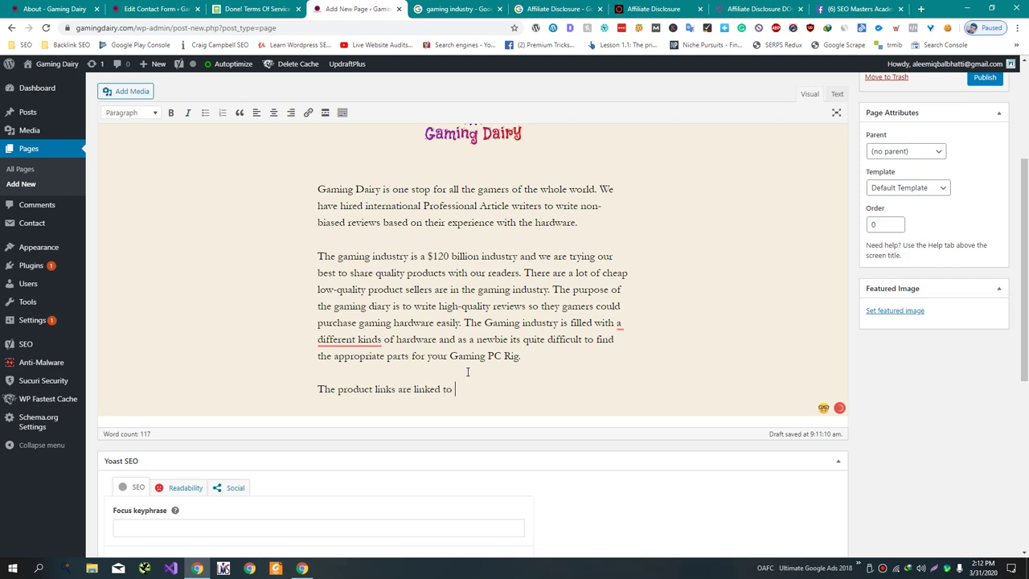
mouse_move(354, 341)
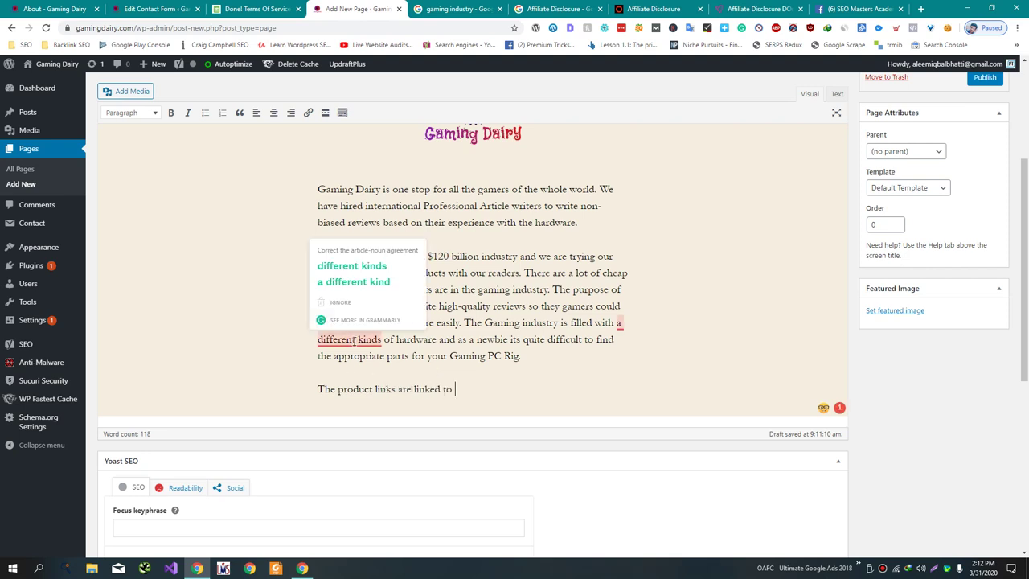
click(372, 271)
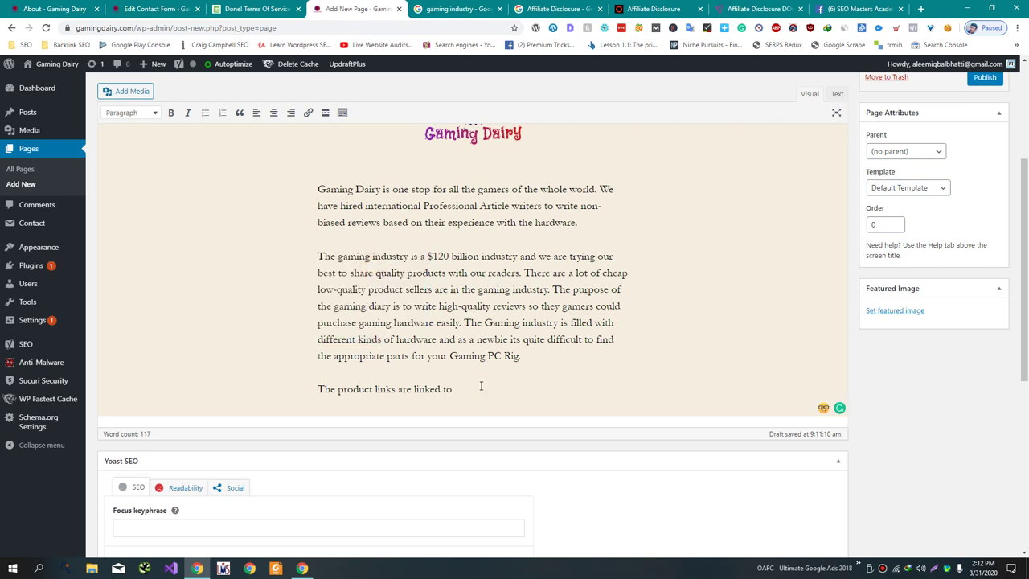
double_click(481, 387)
click(475, 389)
drag(476, 390, 298, 392)
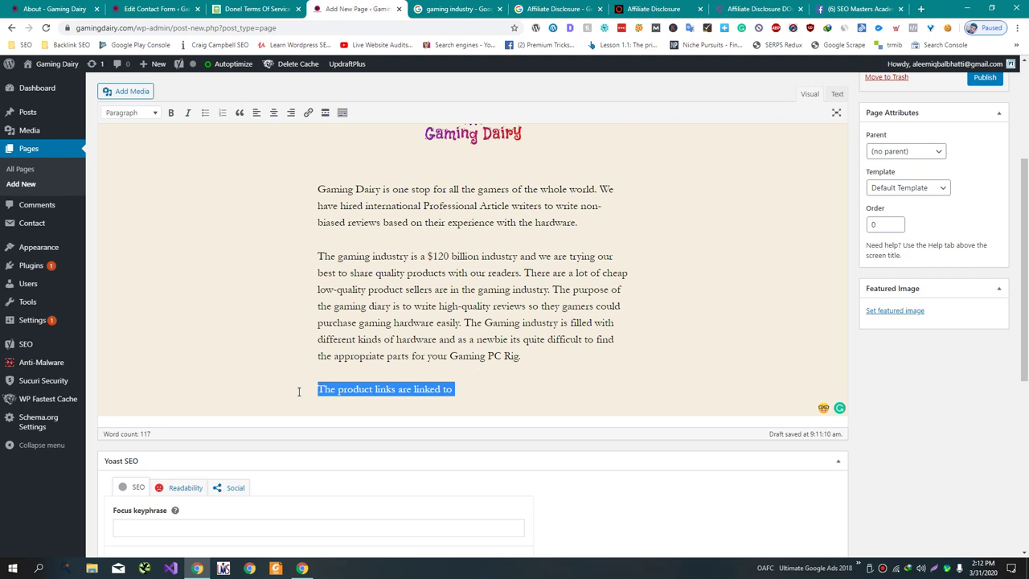
- Write 'We could get a commission if you buy the products from our affiliate links.'
text(We dc)
key(BackSpace)
key(BackSpace)
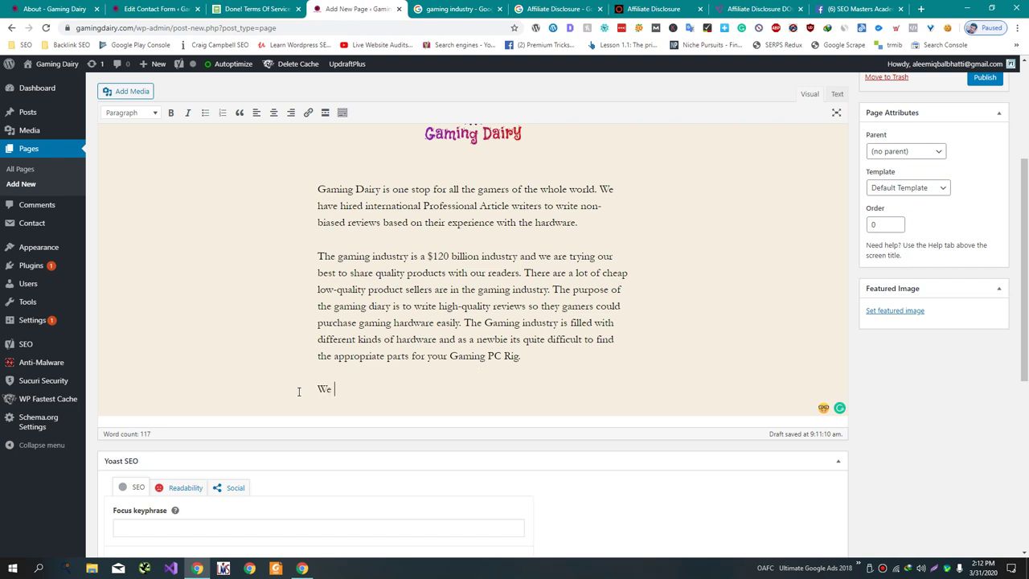
text(could get commission)
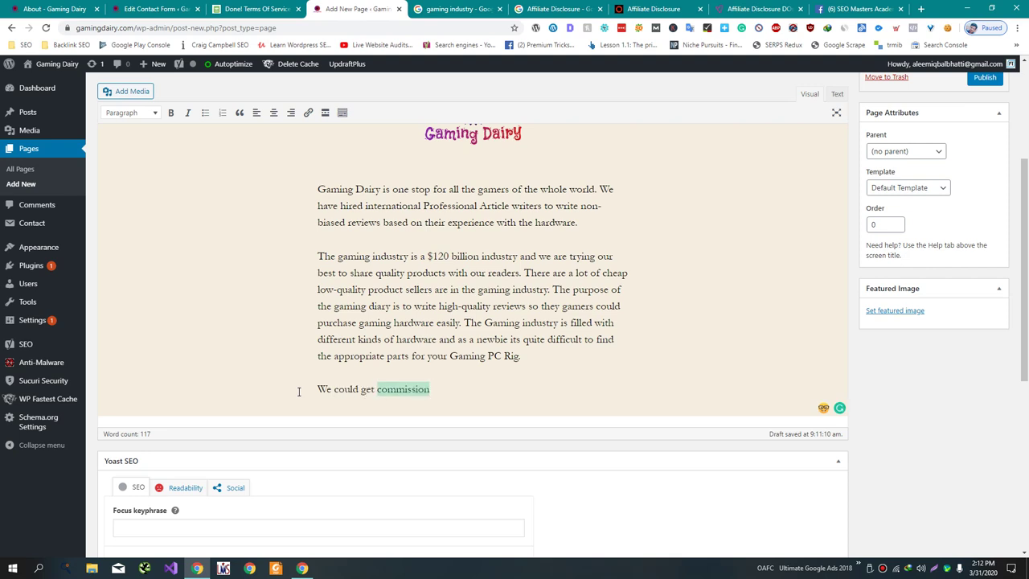
text( if you buy)
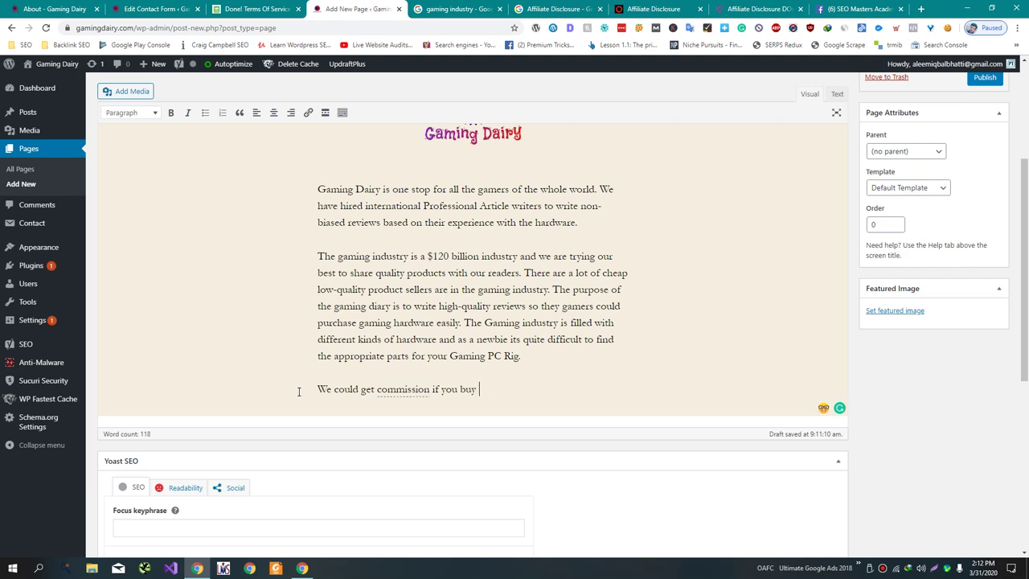
text(the products from our af)
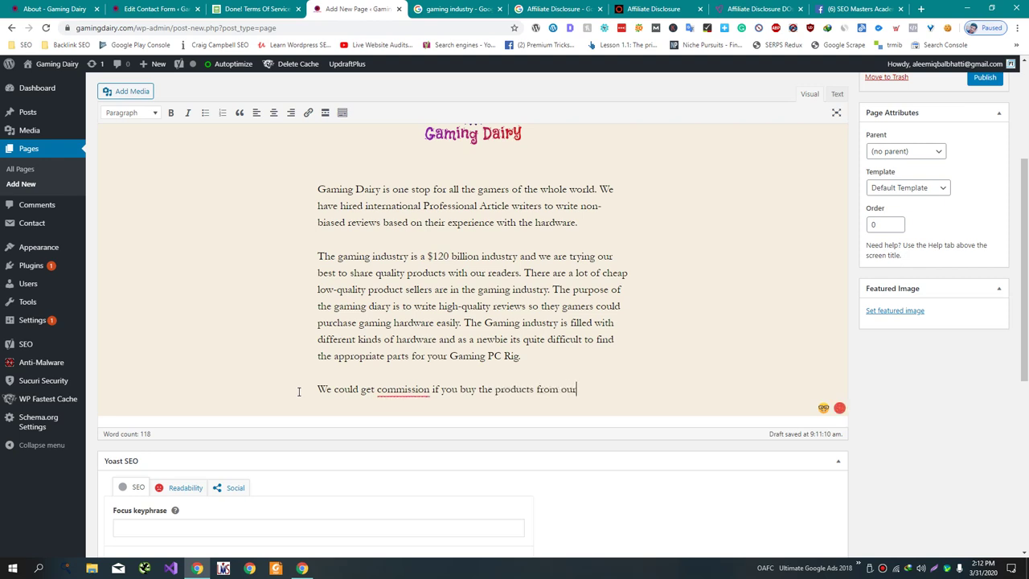
text(filiate links.)
click(404, 389)
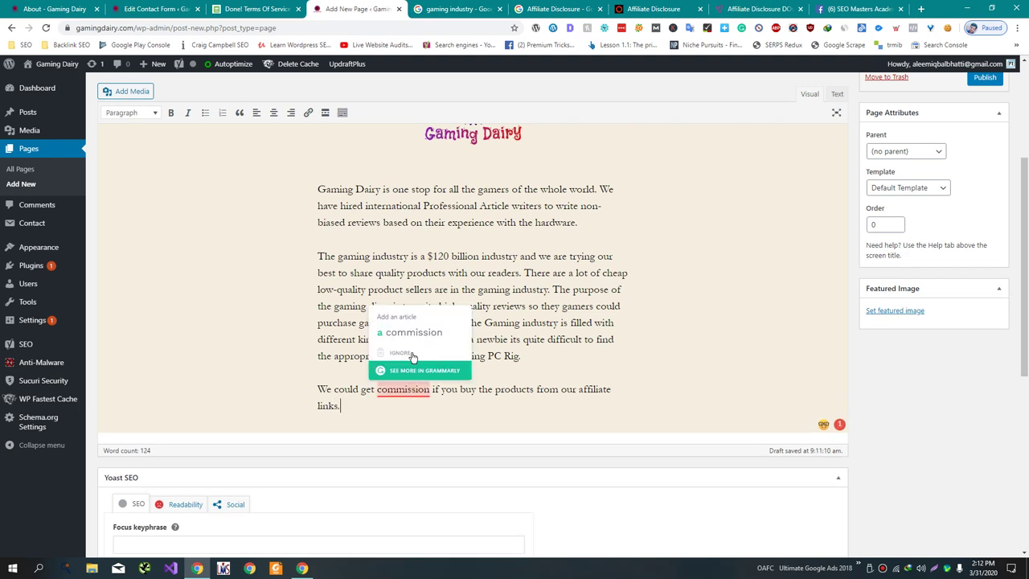
click(402, 370)
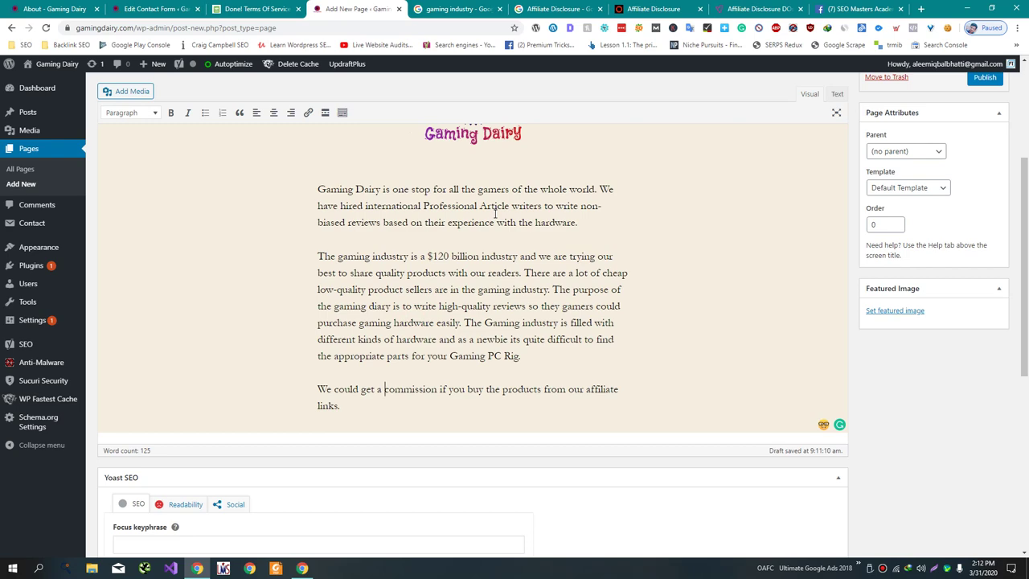
- After checking the logo, add 'We have written detailed guides on our website for newbies so they could'
scroll(499, 233, up, 2)
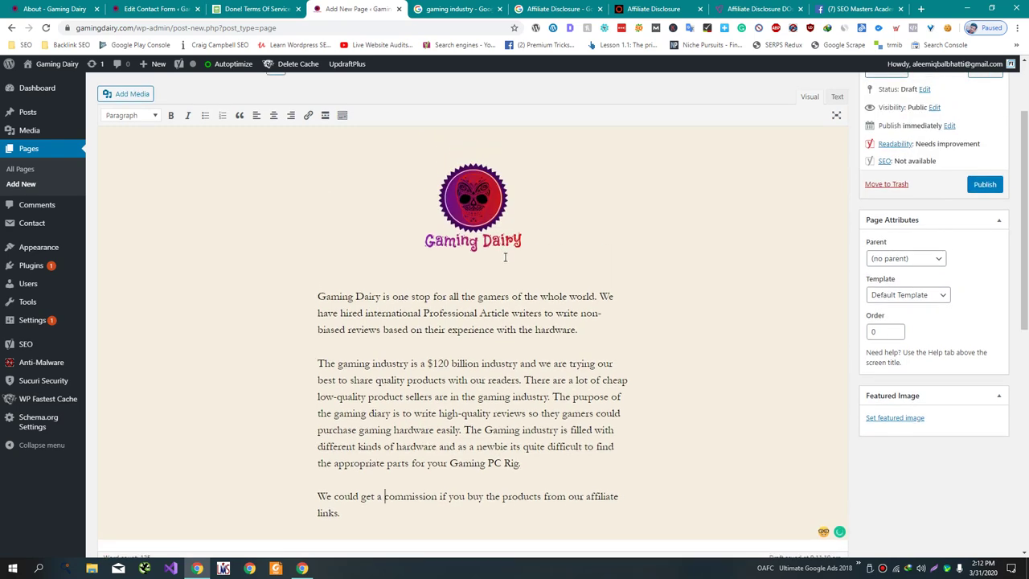
scroll(505, 258, down, 3)
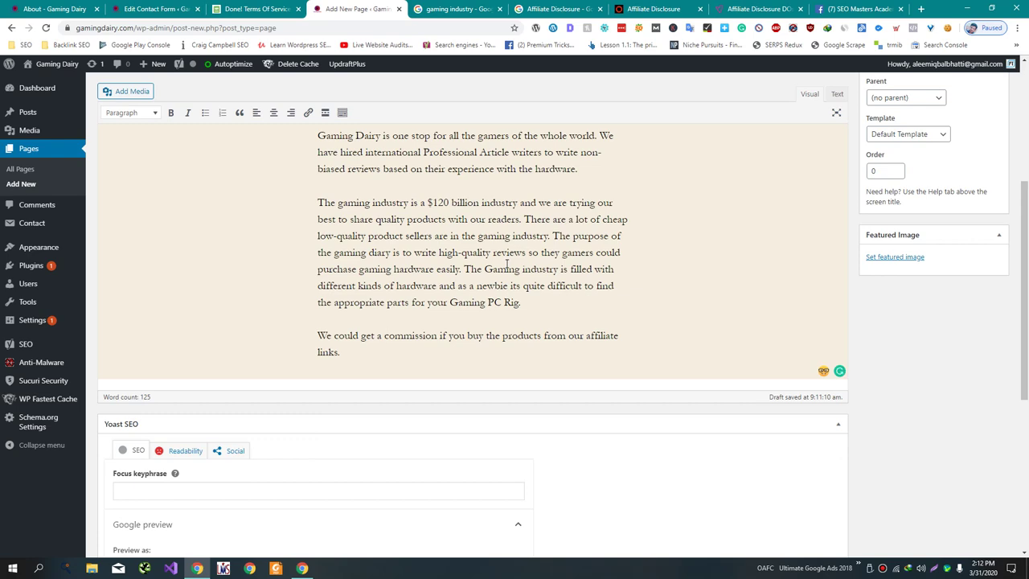
scroll(488, 341, up, 4)
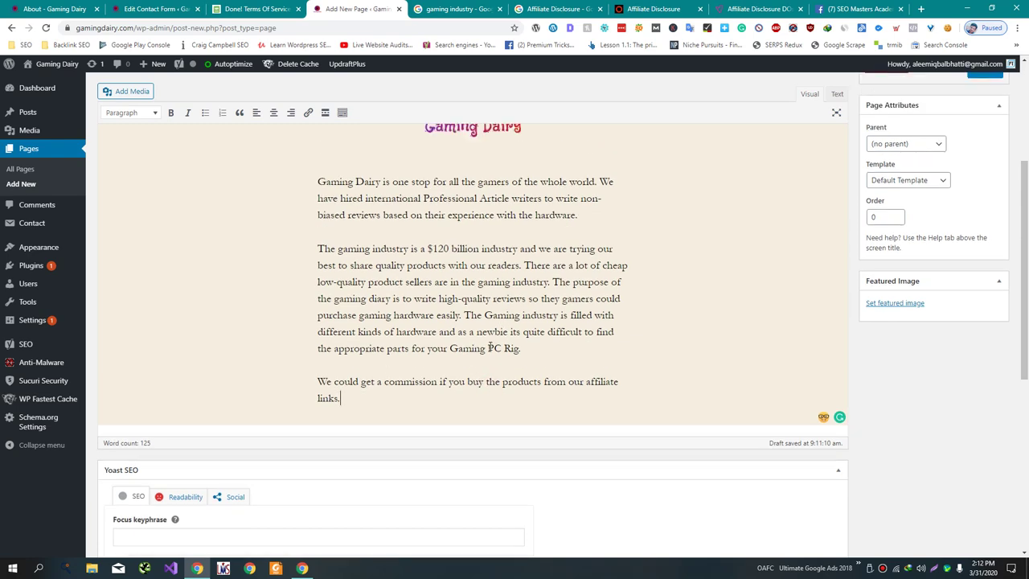
scroll(490, 346, down, 2)
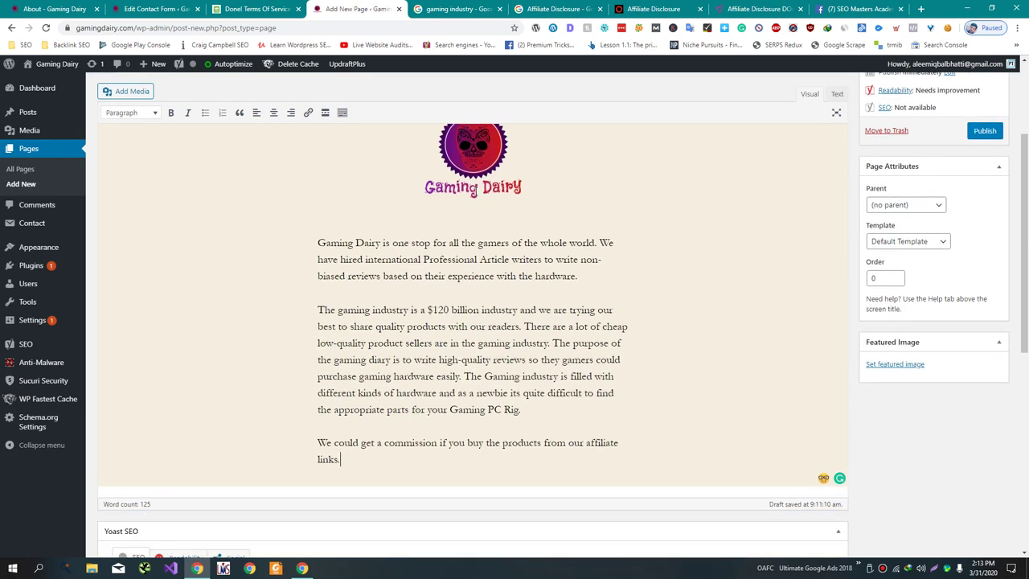
key(Up)
key(Up)
key(Up)
text(We have written detailed )
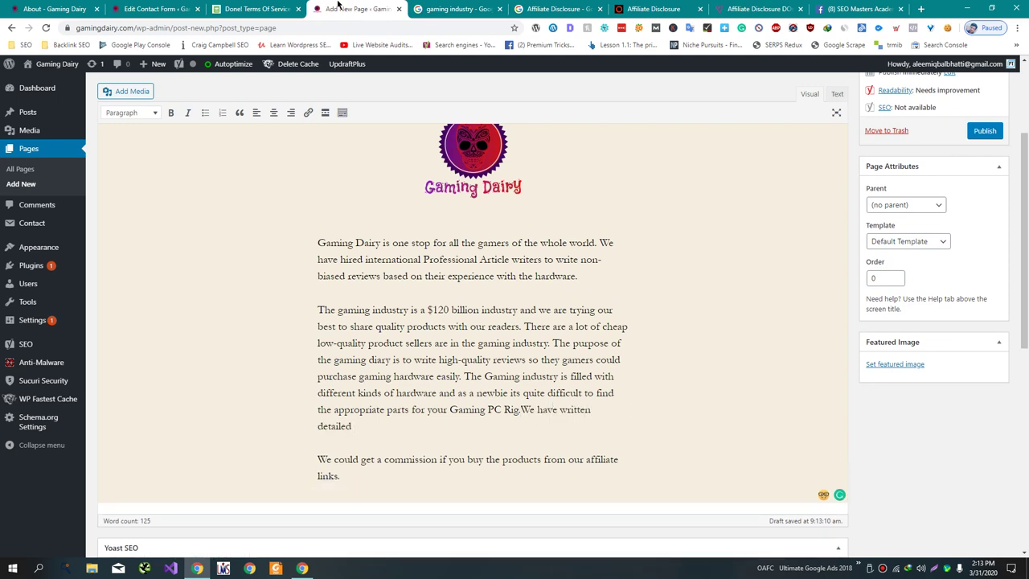
text(guides on our website f)
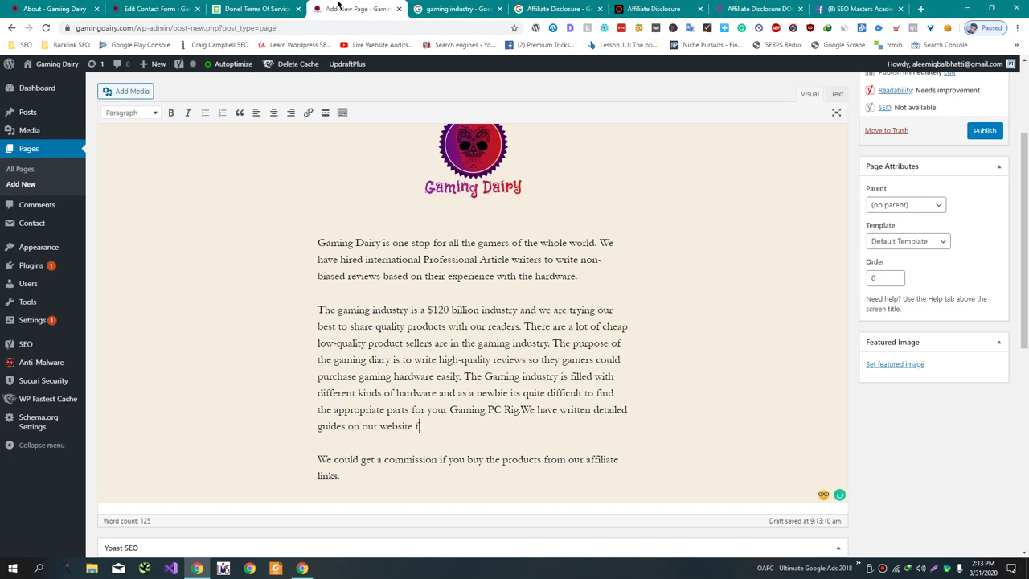
text(or newbies so they could)
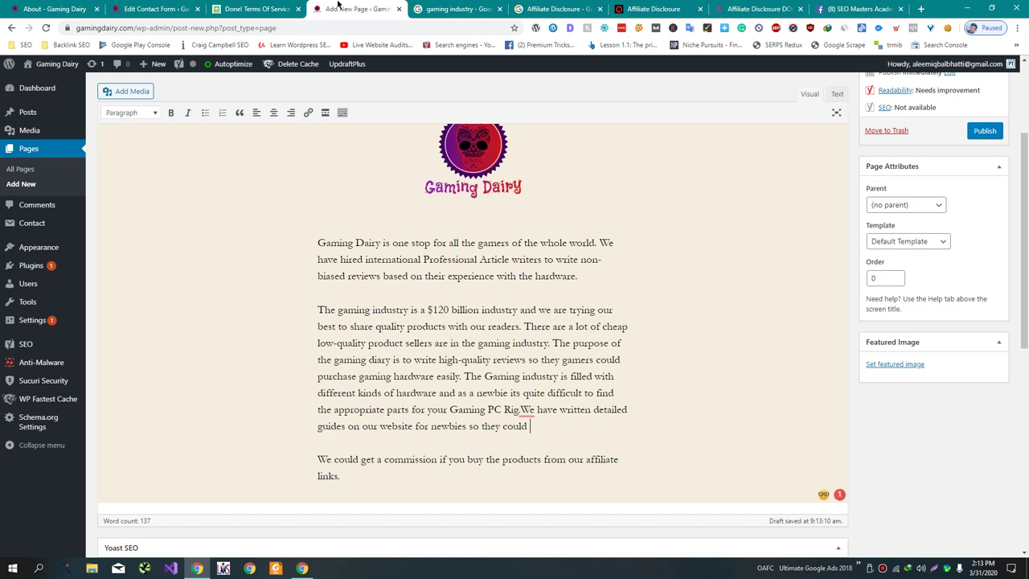
- Insert the missing space after 'Rig.' and start typing 'the high end products'
text(get)
mouse_move(527, 411)
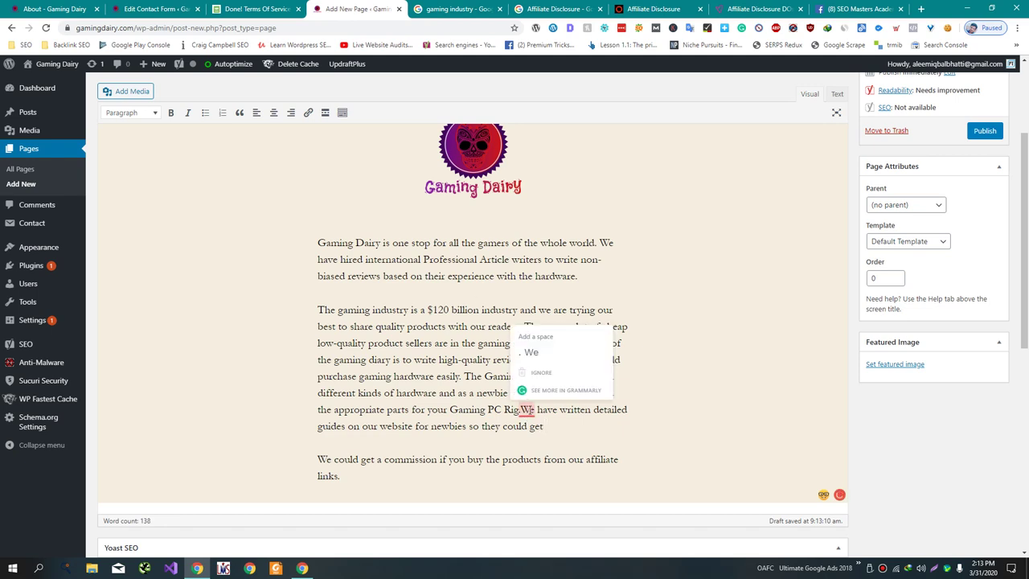
click(537, 350)
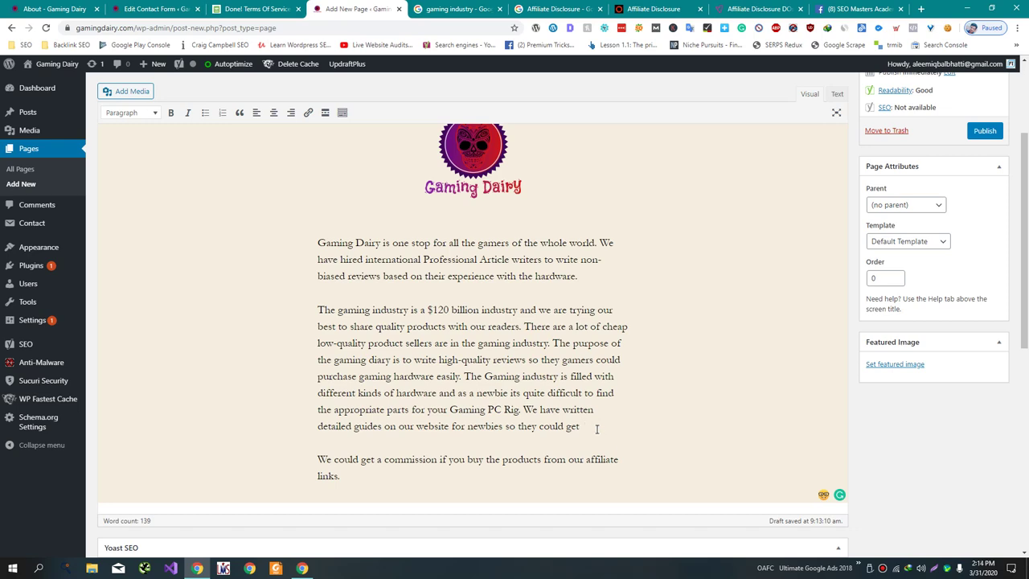
scroll(596, 429, down, 1)
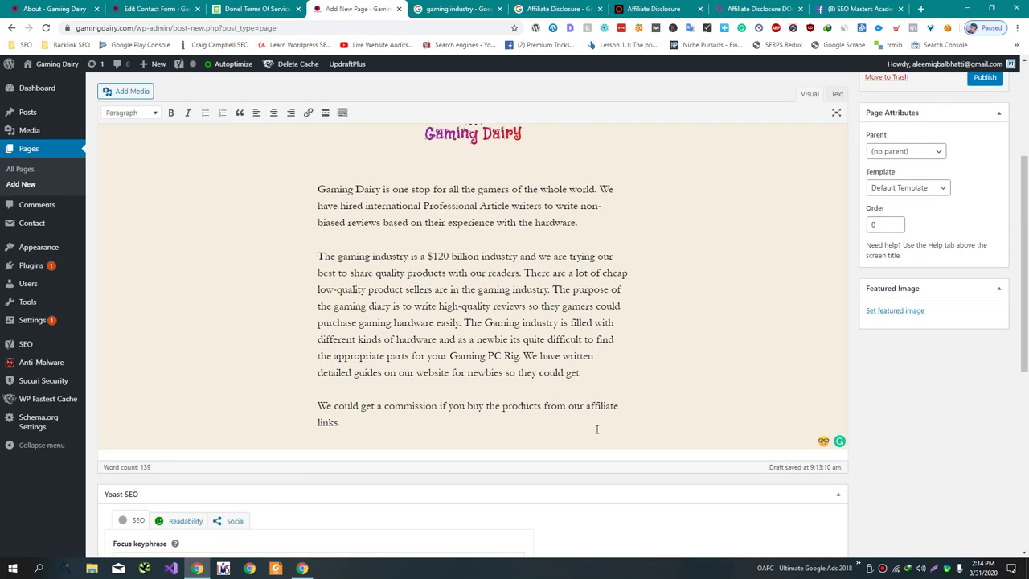
text(the high end)
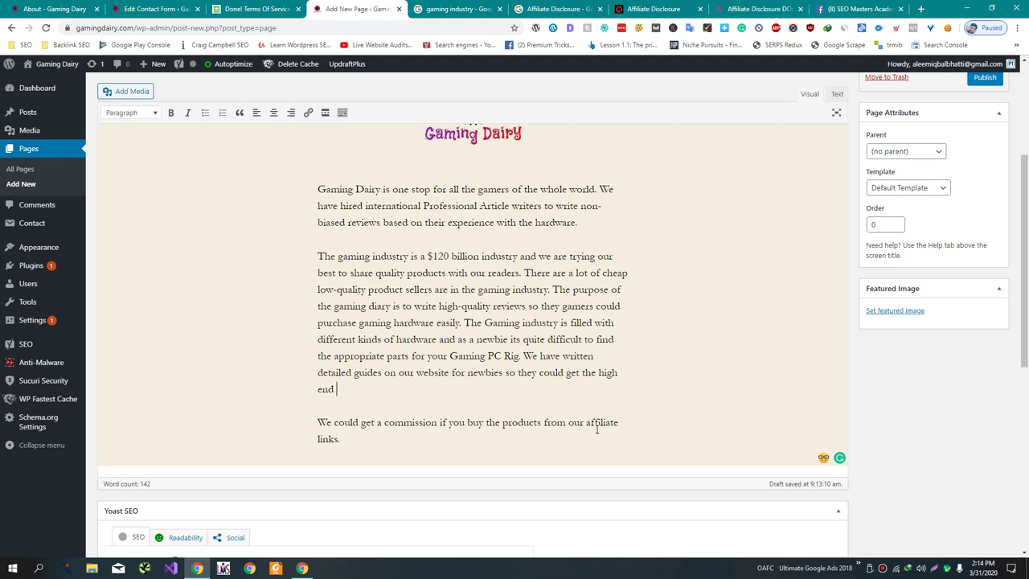
text(prod)
key(BackSpace)
key(BackSpace)
- Replace 'get' so the paragraph ends 'so they could buy the high-end products'
double_click(573, 372)
text(buy the high end pr)
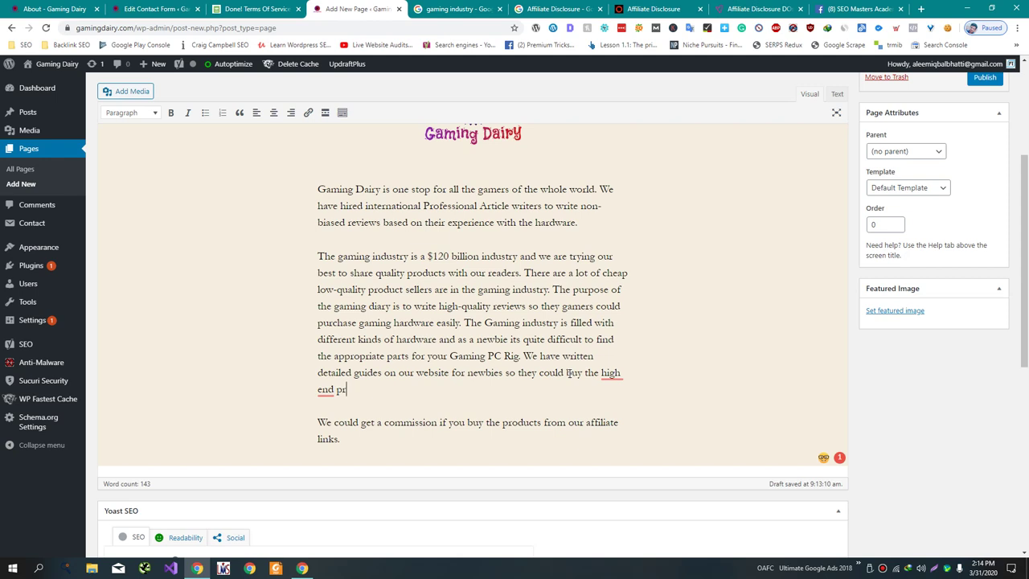
text(oducts for their Rig)
key(BackSpace)
key(shift+Left)
key(shift+Left)
key(shift+Left)
key(shift+Left)
key(shift+Left)
key(shift+Left)
key(shift+Left)
key(shift+Left)
key(shift+Left)
key(shift+Left)
key(shift+Left)
key(shift+Left)
key(shift+Left)
text(/)
mouse_move(610, 371)
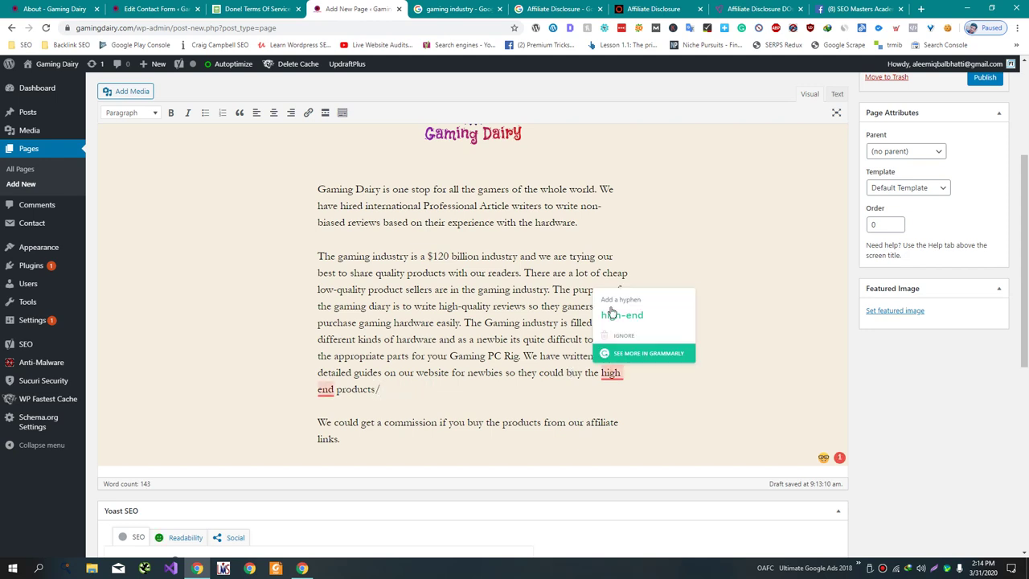
click(613, 314)
key(BackSpace)
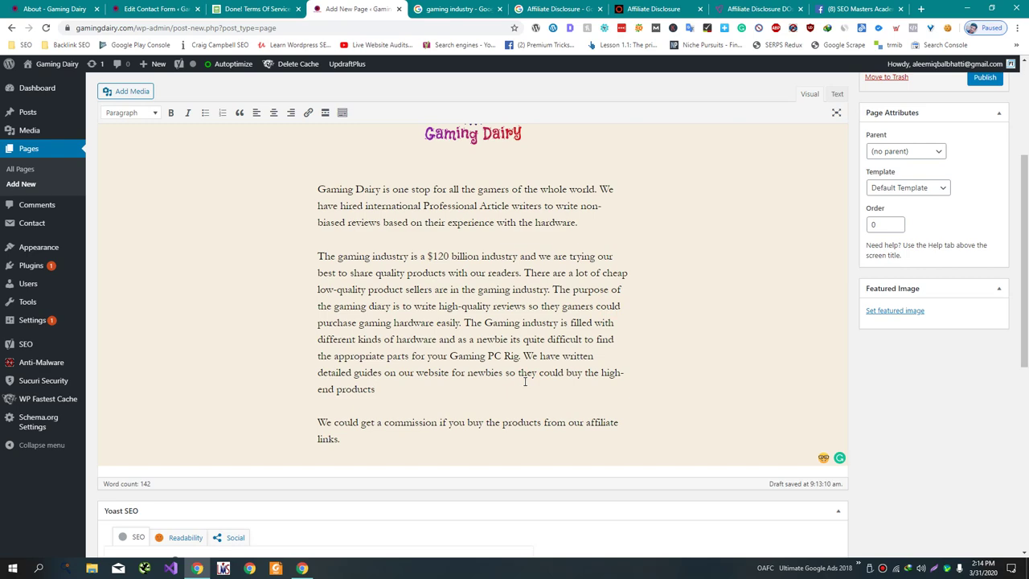
- Scroll through the About Us draft to review the logo and three paragraphs
scroll(562, 402, up, 1)
scroll(597, 426, down, 1)
scroll(597, 426, up, 2)
scroll(596, 427, down, 7)
scroll(597, 426, up, 4)
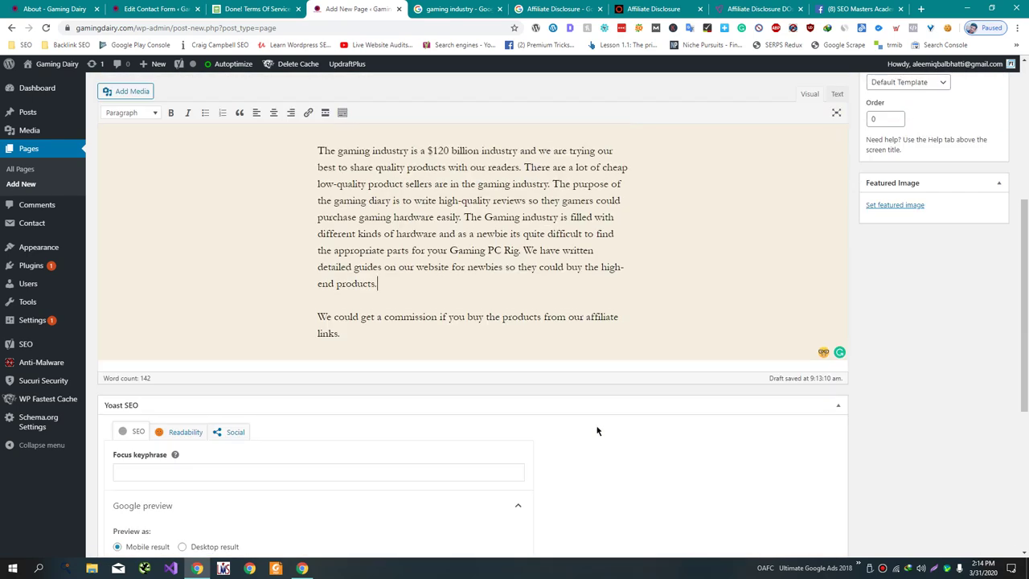
scroll(597, 431, up, 3)
scroll(596, 426, up, 1)
scroll(598, 427, down, 3)
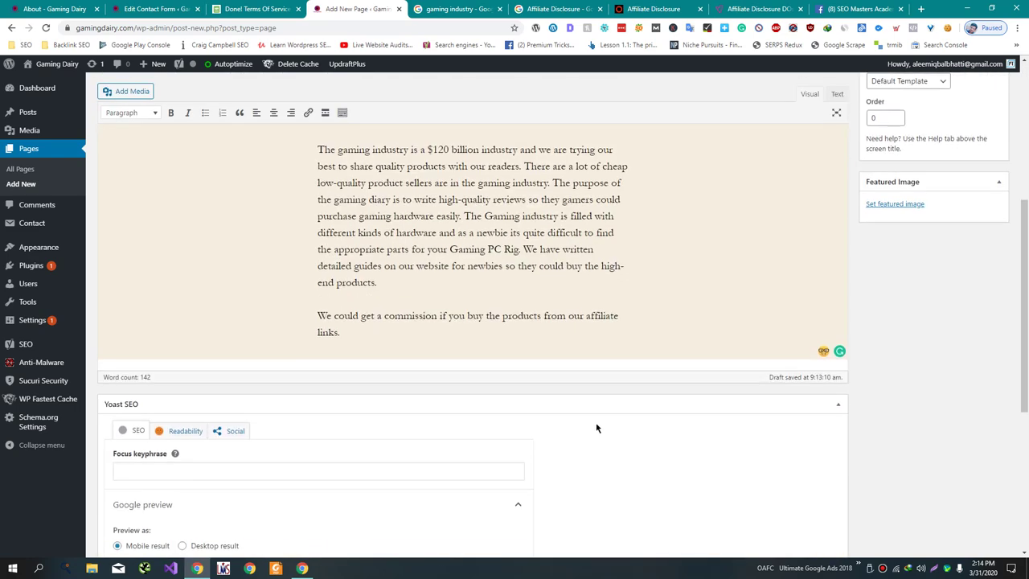
scroll(594, 420, up, 1)
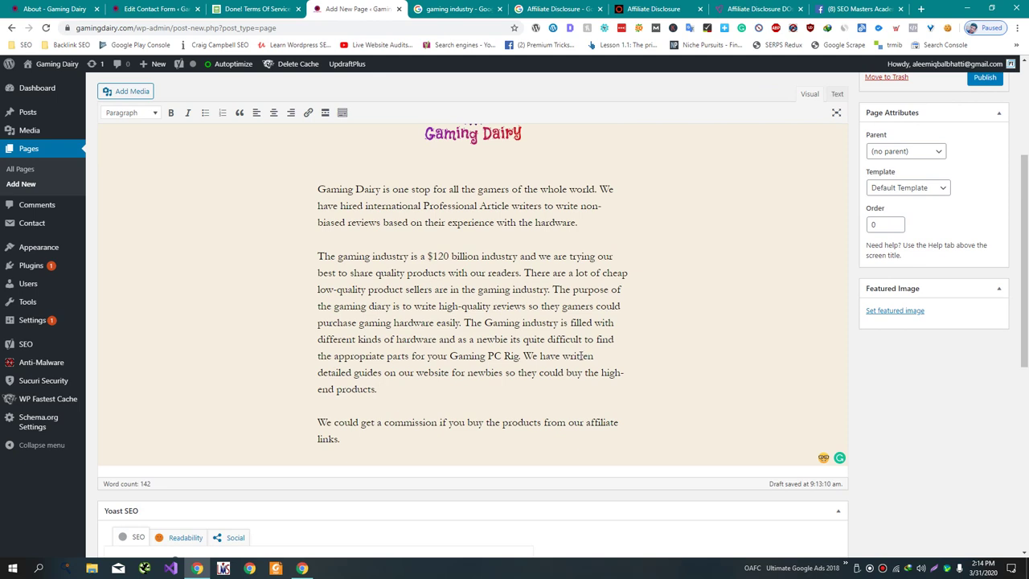
scroll(582, 356, up, 1)
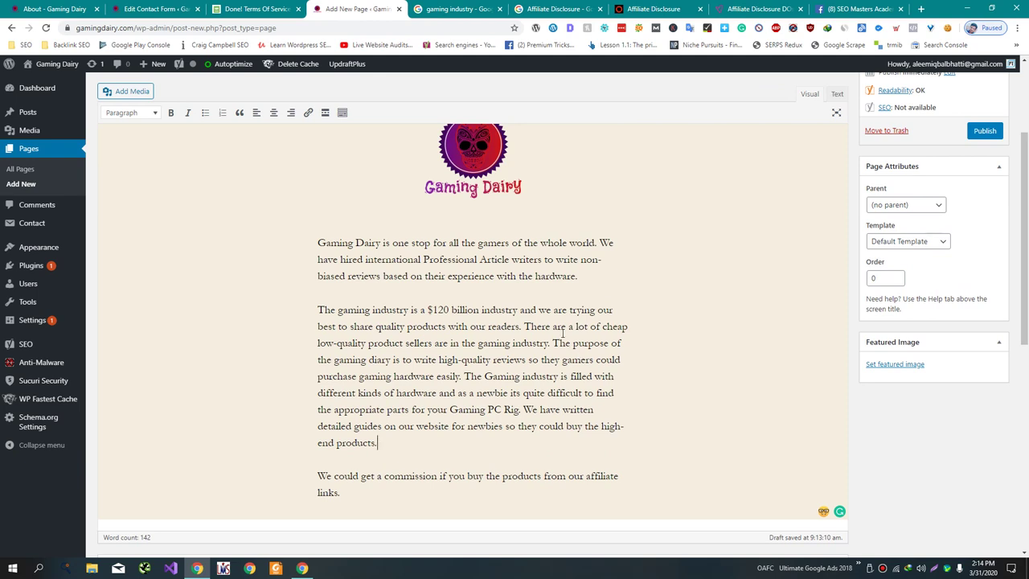
scroll(563, 332, up, 3)
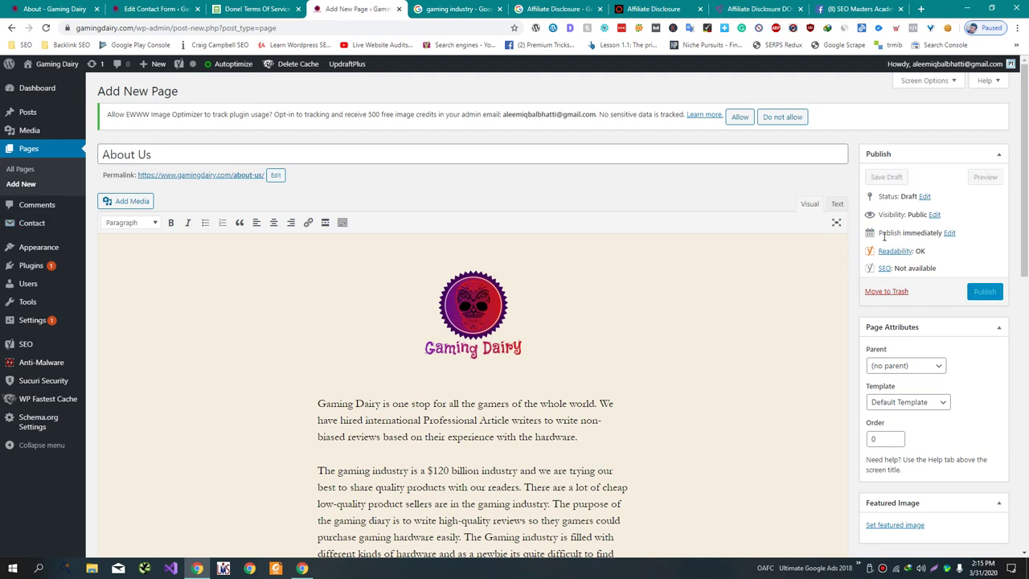
- Publish the About Us page and move the 10Beasts disclosure tab beside WordPress
click(984, 290)
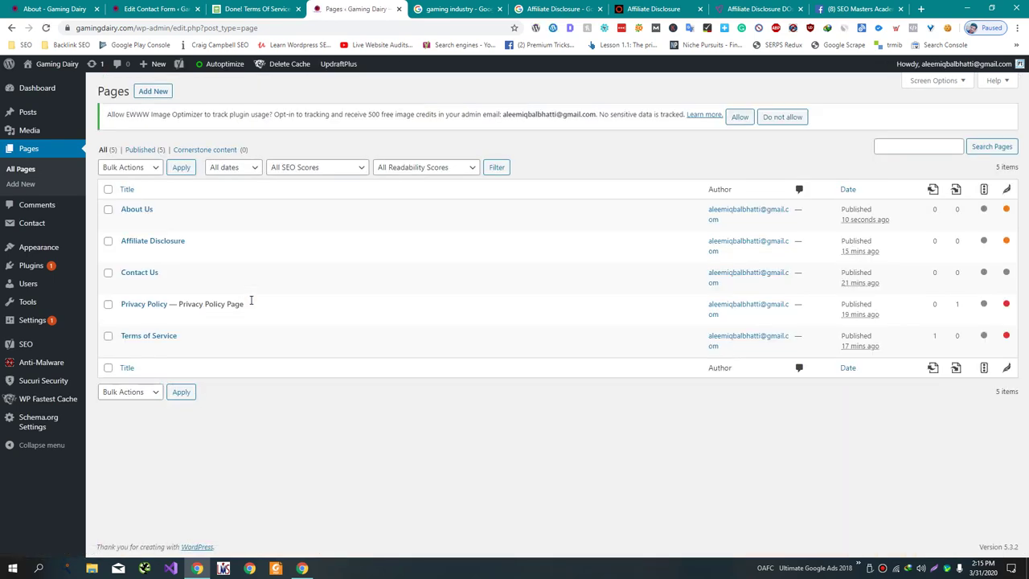
drag(650, 9, 455, 7)
- Open the 10Beasts About page from its footer link and scroll through it
click(308, 495)
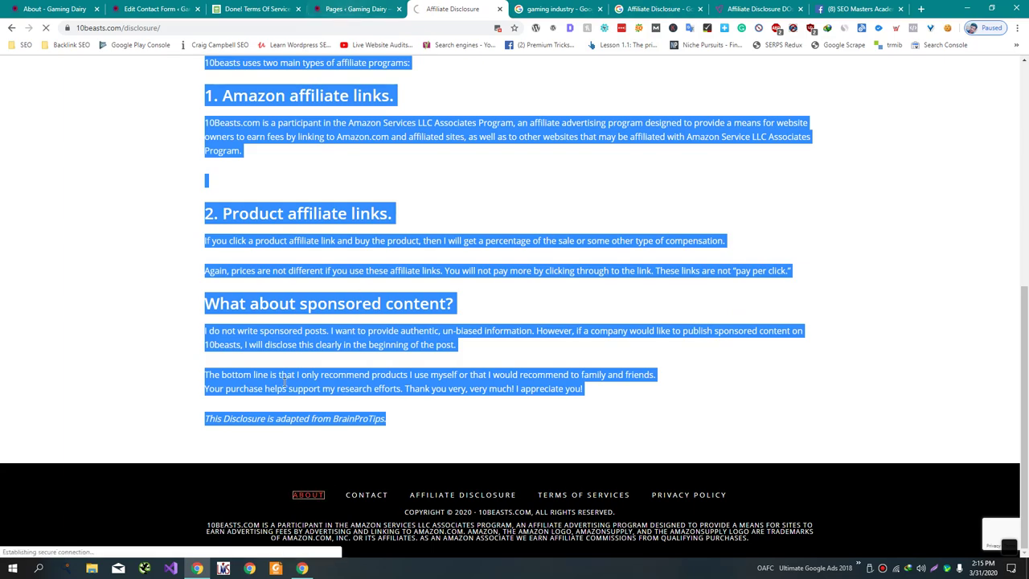
scroll(467, 407, down, 8)
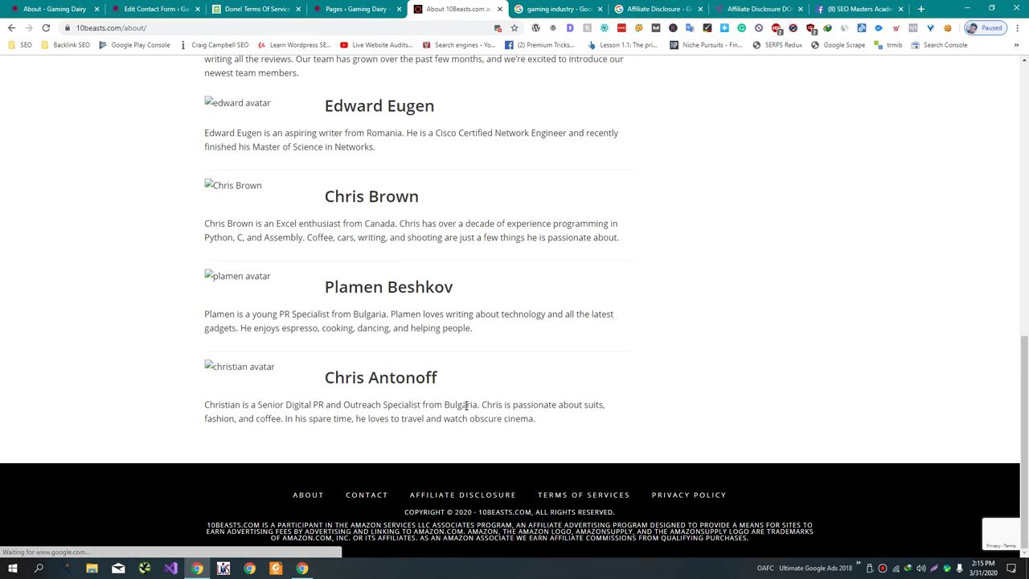
scroll(467, 408, up, 9)
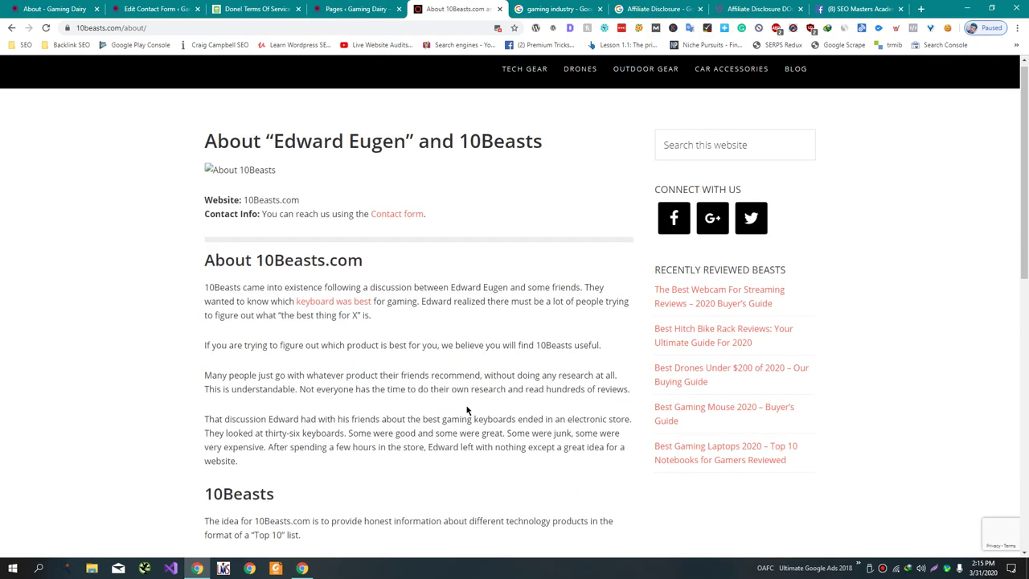
scroll(468, 410, down, 9)
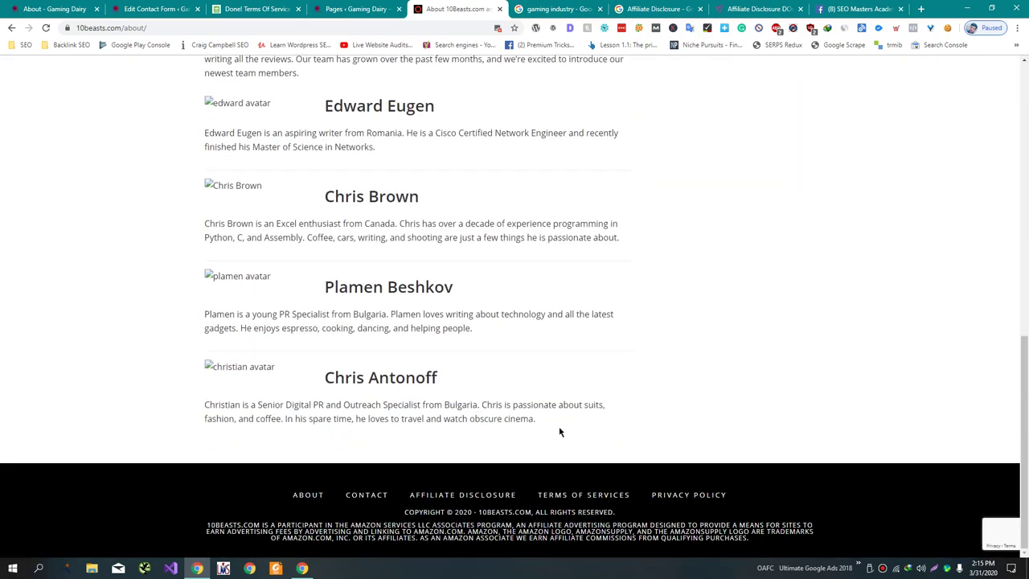
- Check the word count of the About article text, then return to WordPress
drag(560, 432, 217, 270)
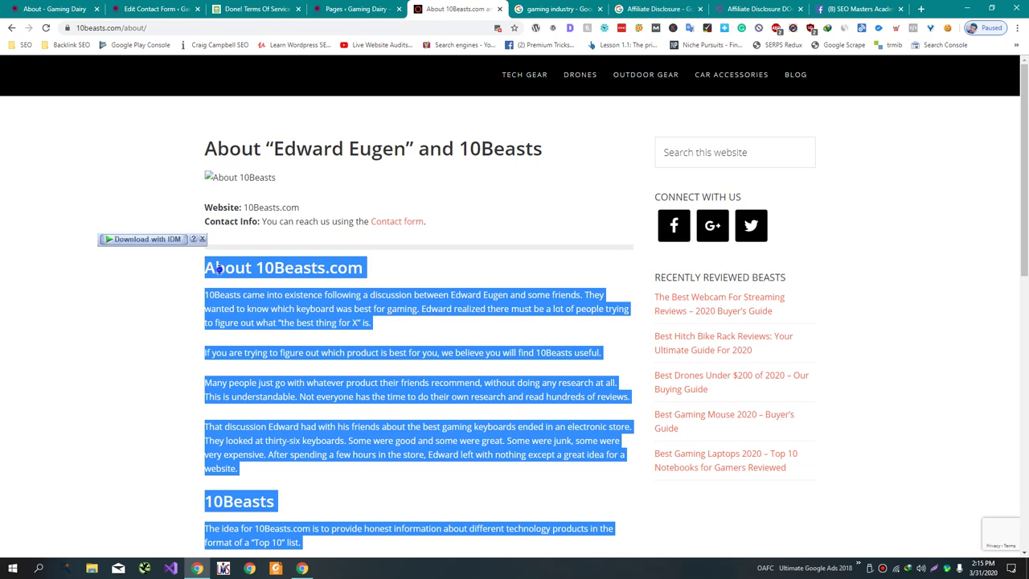
right_click(217, 270)
click(321, 359)
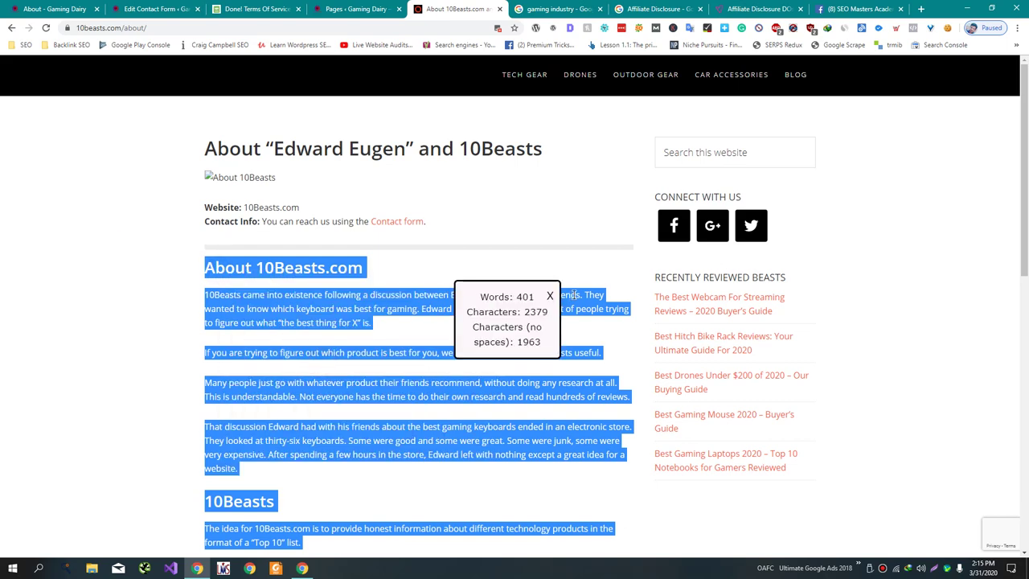
click(550, 296)
click(354, 8)
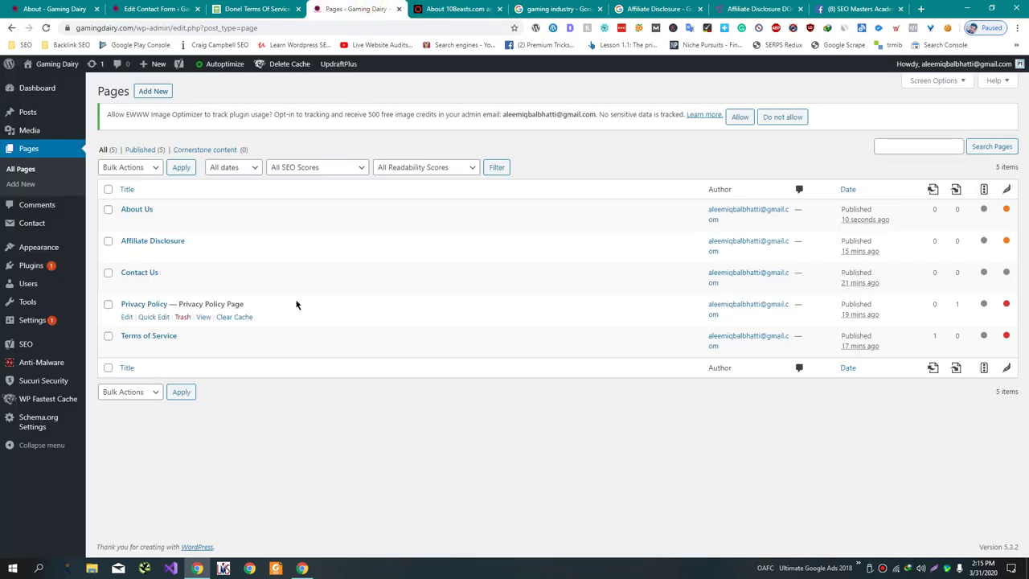
- Reopen the published About Us page for editing, glancing at the 10Beasts page
click(126, 222)
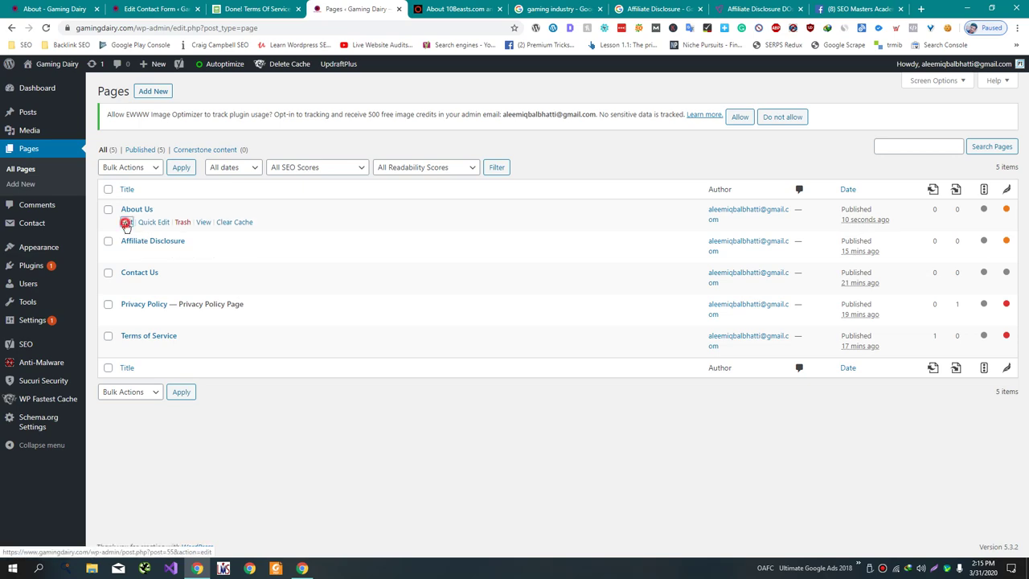
key(ctrl+Tab)
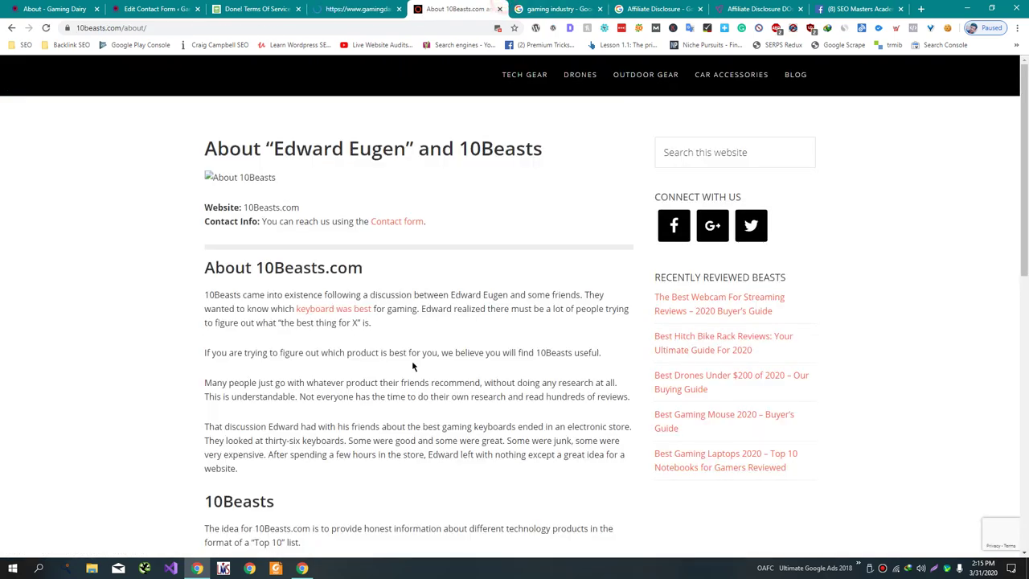
scroll(413, 366, down, 4)
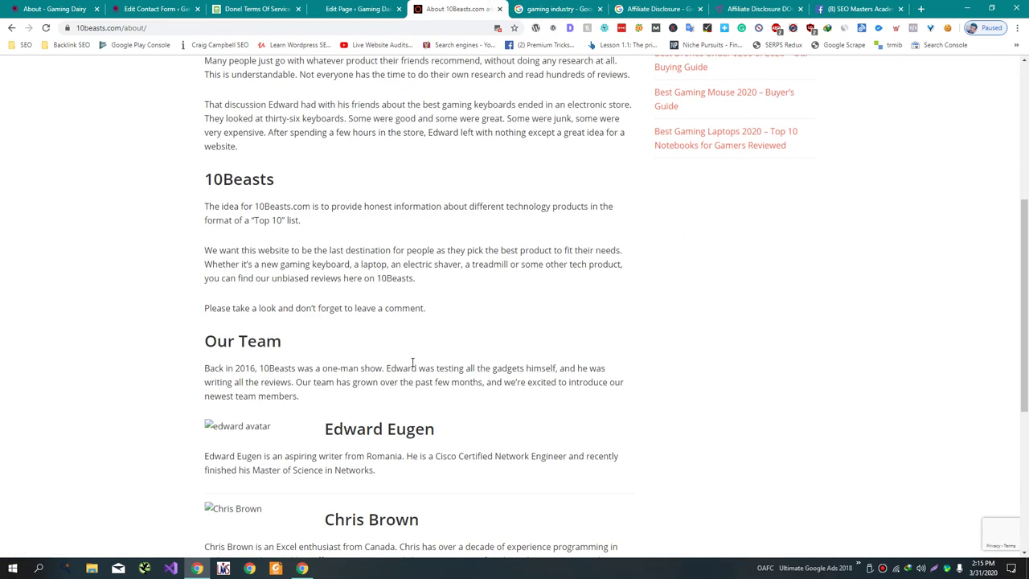
scroll(413, 366, down, 2)
click(375, 15)
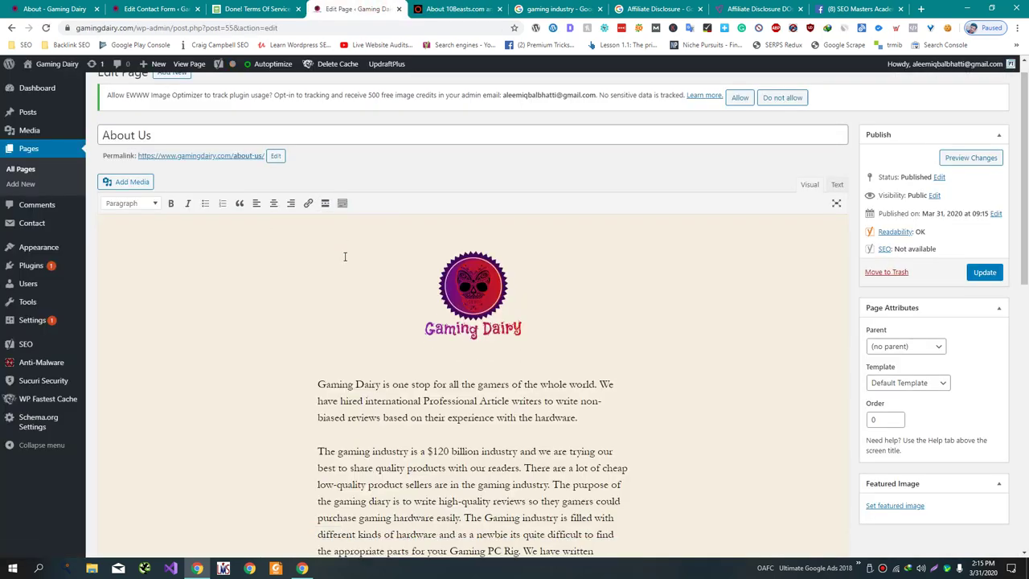
- Add a new 'Our Team:' line after the affiliate-links paragraph
scroll(450, 413, down, 3)
click(446, 390)
key(Return)
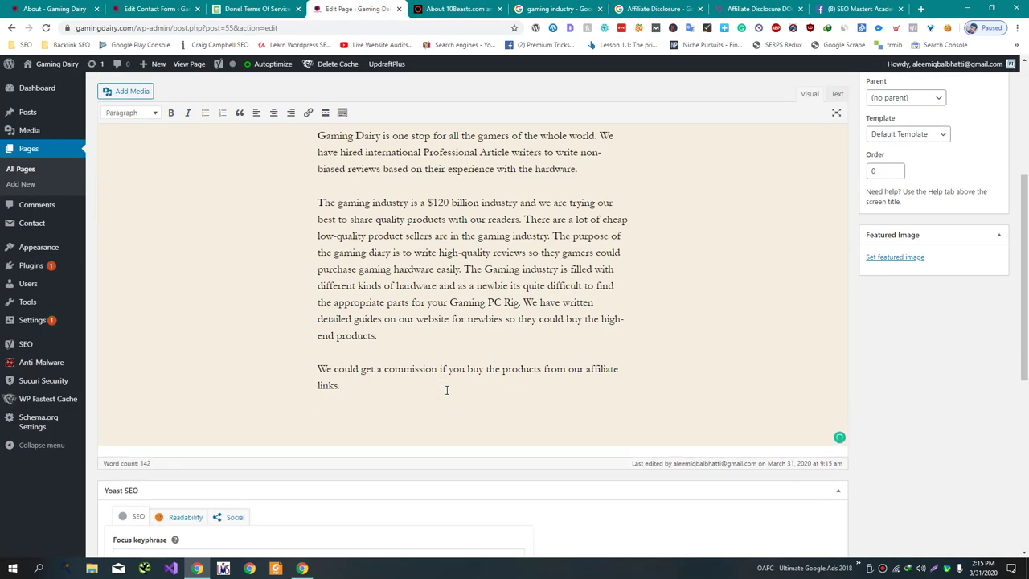
text(Our Team:)
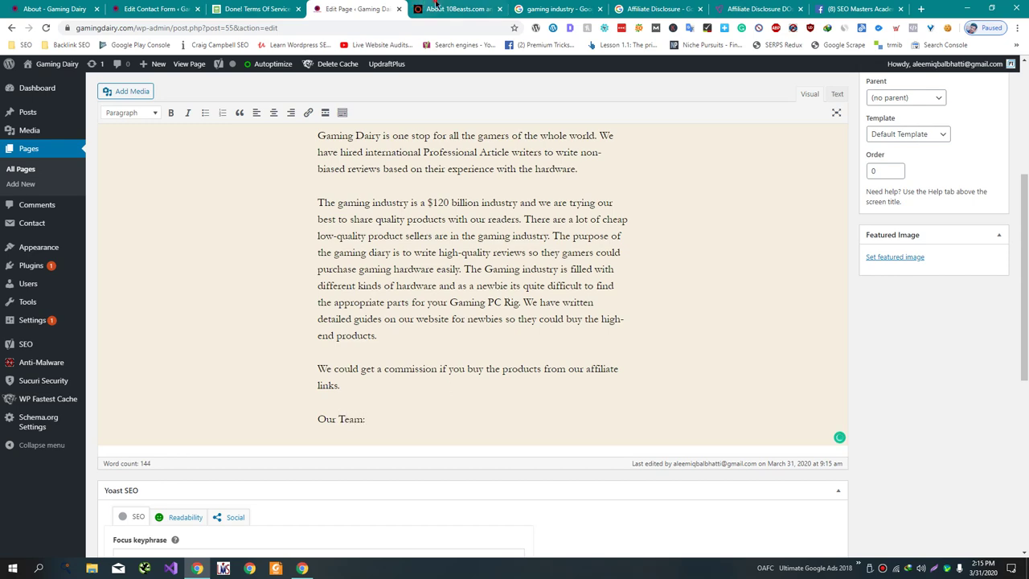
key(ctrl+Tab)
key(ctrl+shift+Tab)
- Make 'Our Team' a Heading 2 without the colon, with an empty paragraph below
drag(374, 427, 254, 425)
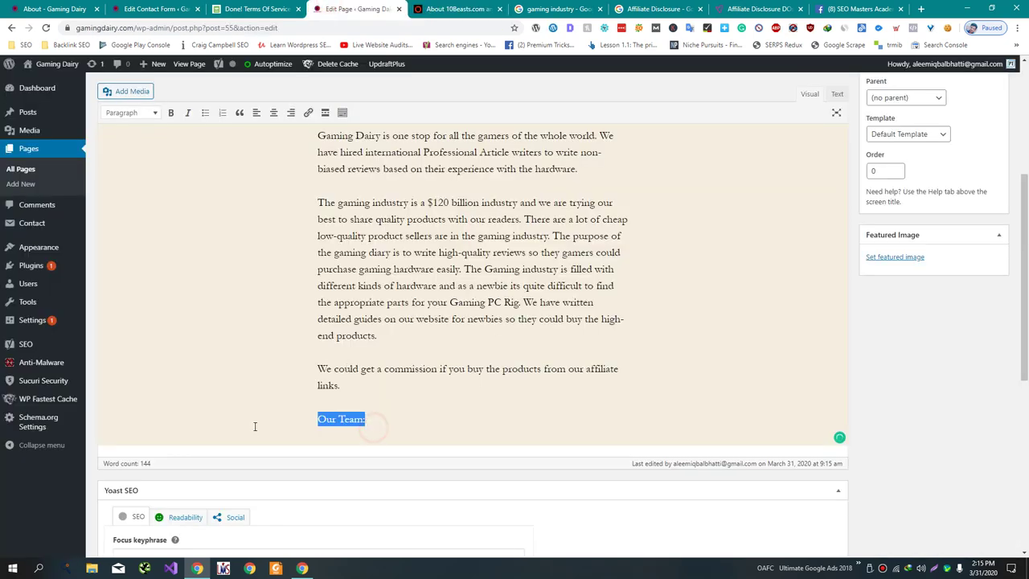
click(131, 113)
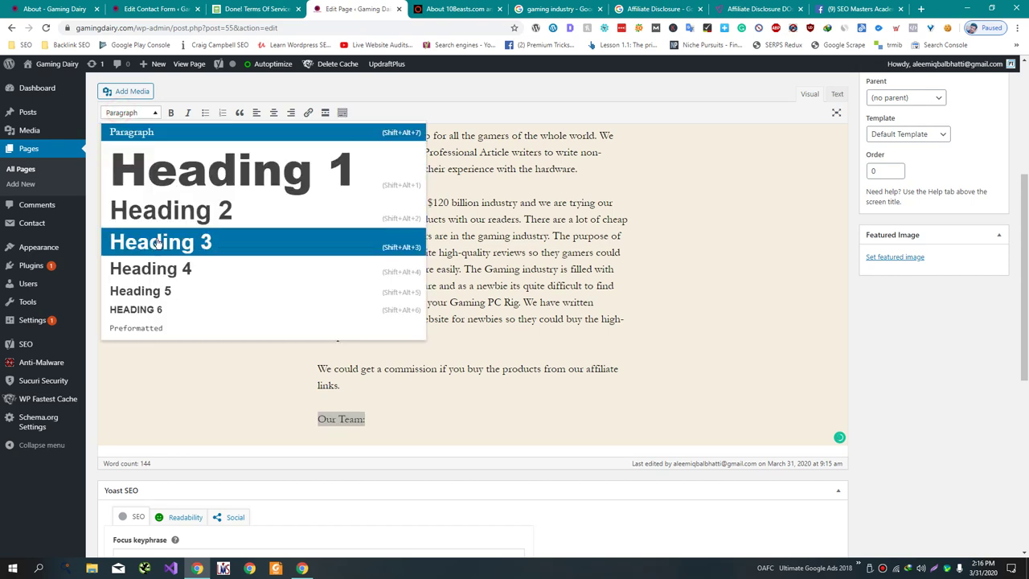
click(160, 214)
click(481, 413)
key(BackSpace)
key(Return)
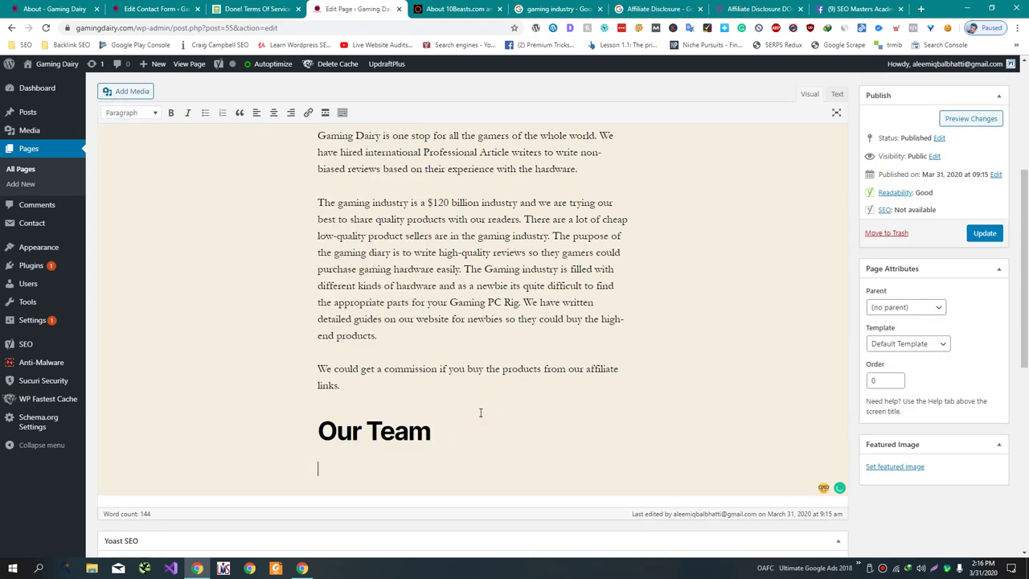
- Type the first team member's full name beneath the Our Team heading
click(459, 11)
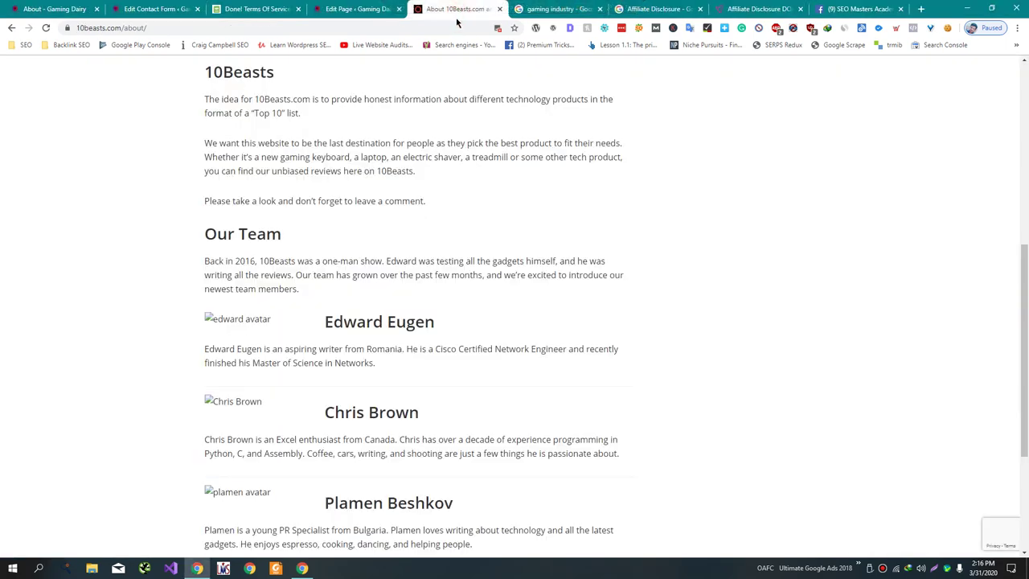
click(356, 10)
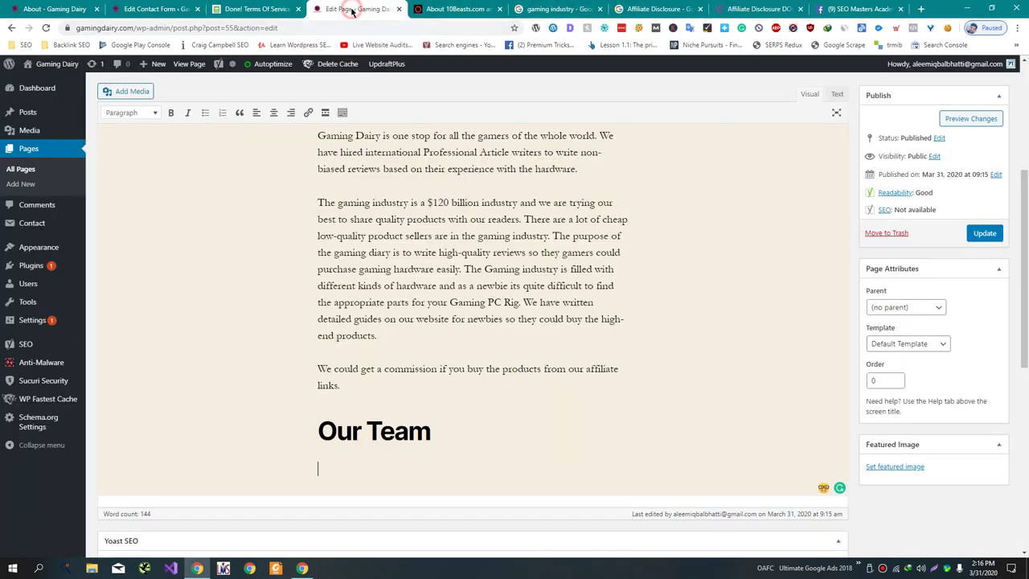
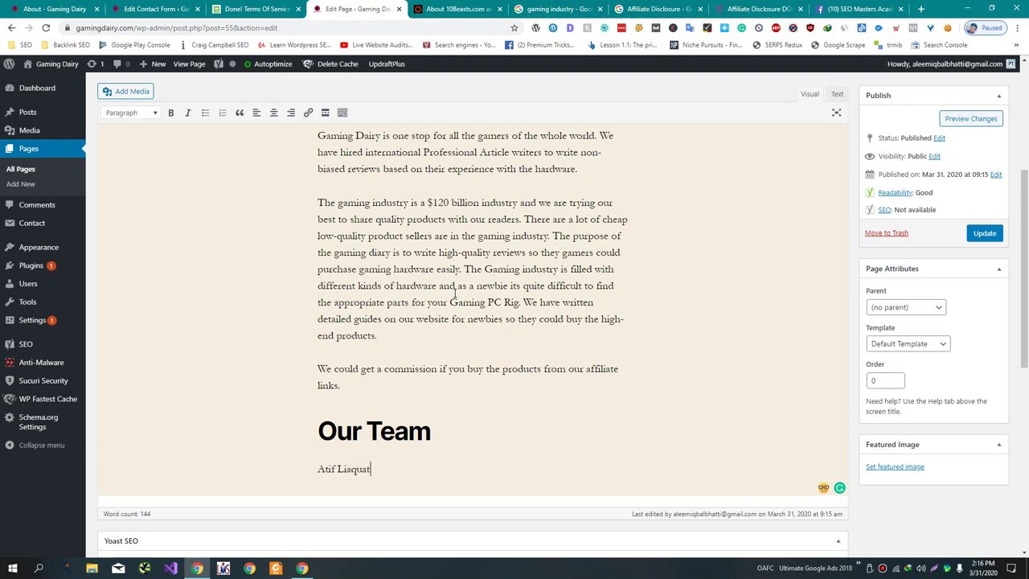
- Inspect the 10Beasts member name's heading level, then select the typed name line
click(454, 9)
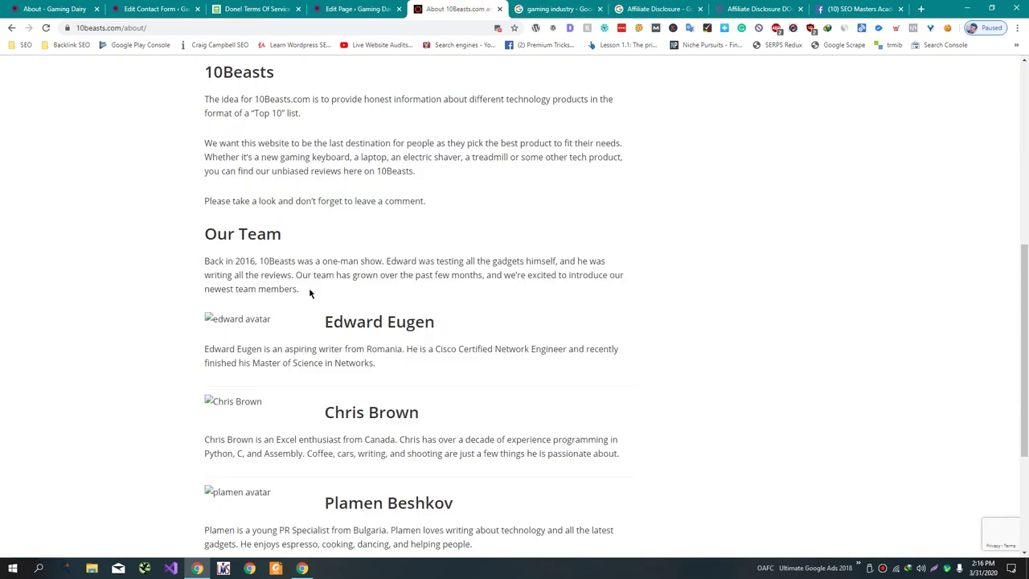
right_click(369, 322)
click(429, 315)
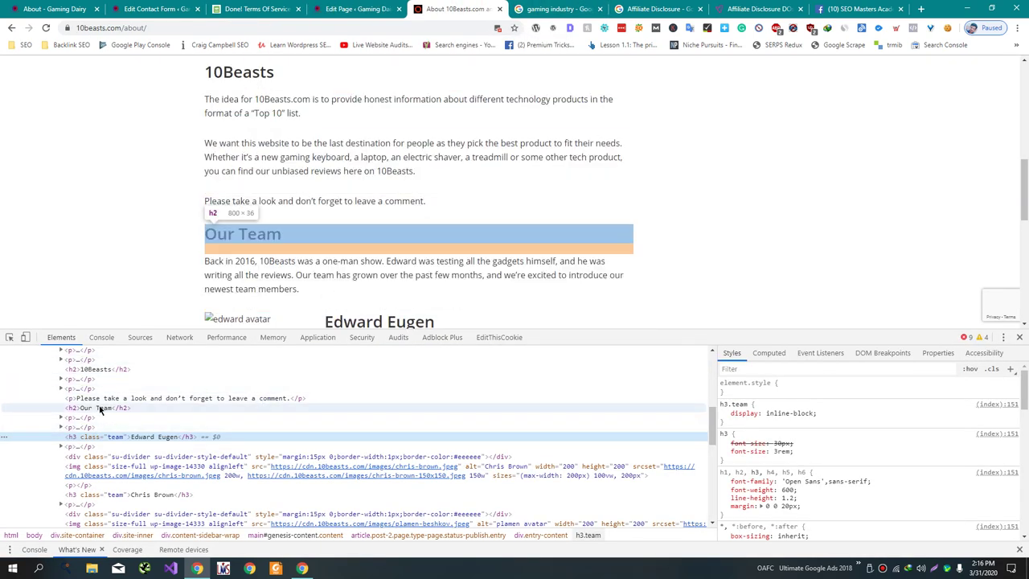
click(346, 9)
triple_click(390, 471)
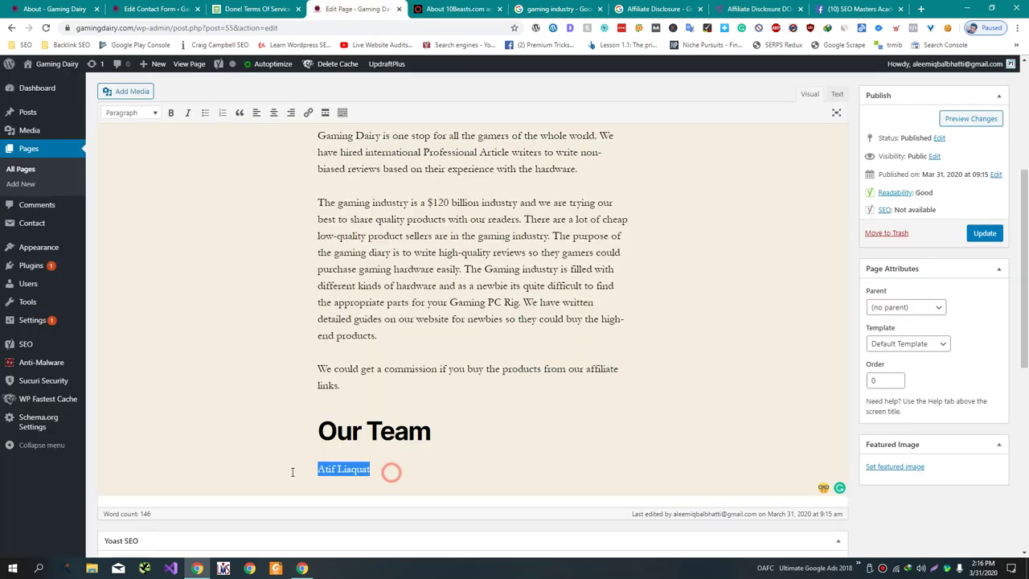
- Make the first member's name a centred Heading 3
click(131, 113)
click(179, 244)
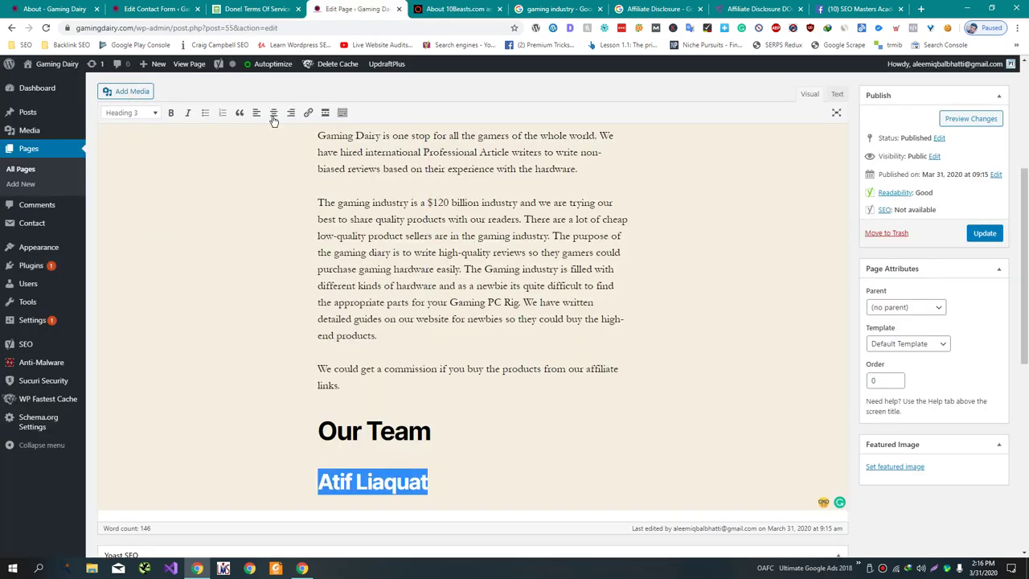
click(274, 113)
click(593, 470)
- Add his bio as an expert writer who tests products, then type the second member's name
key(Return)
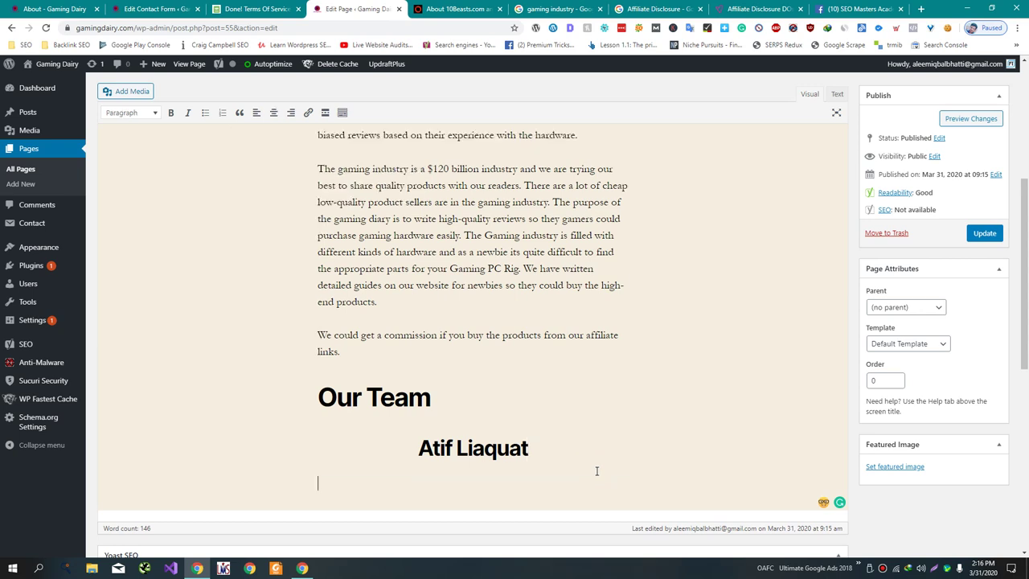
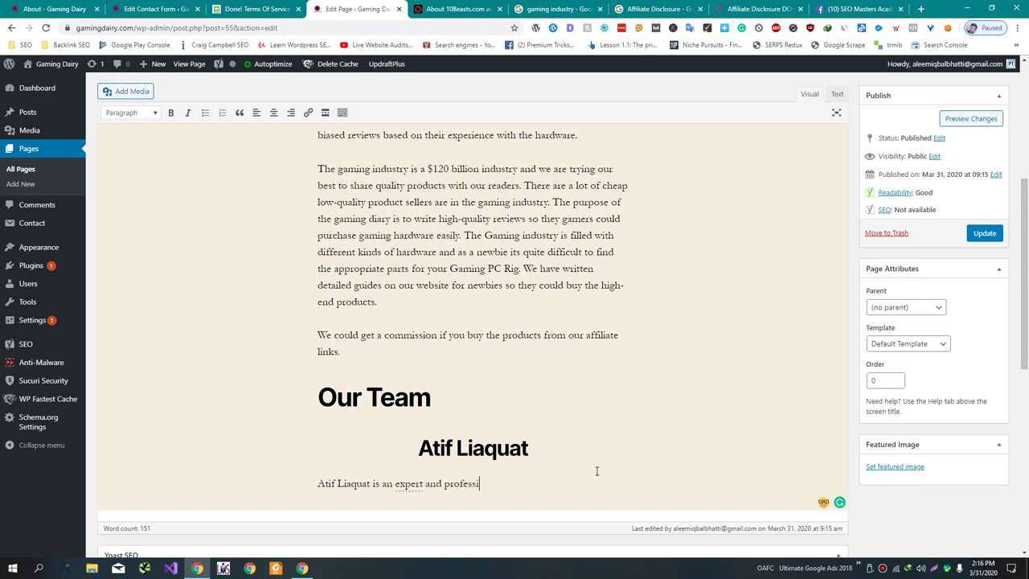
text(onal article writer. He personally tests t)
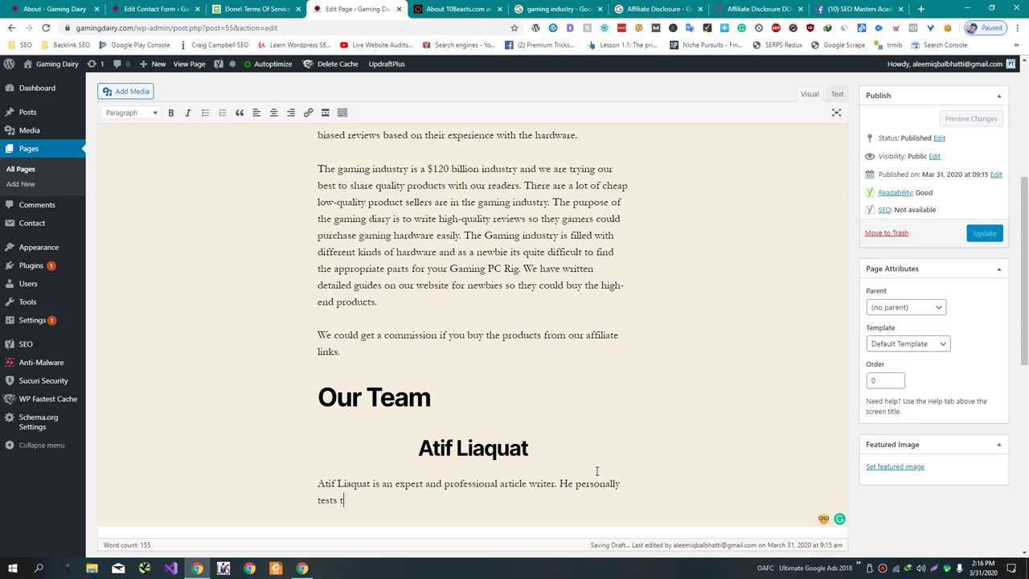
text(he produc)
text(ts )
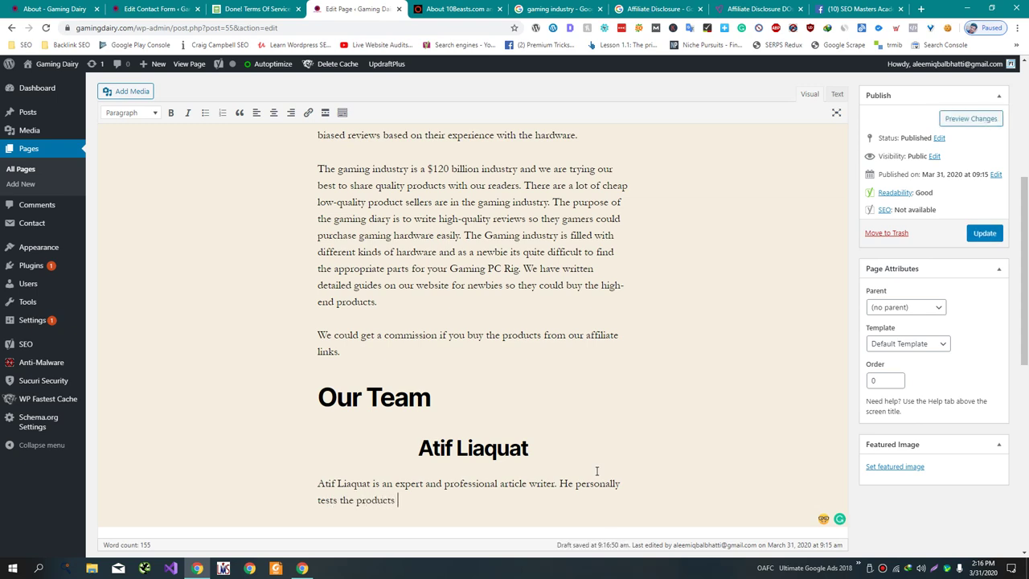
text(before writing reviews.)
key(Return)
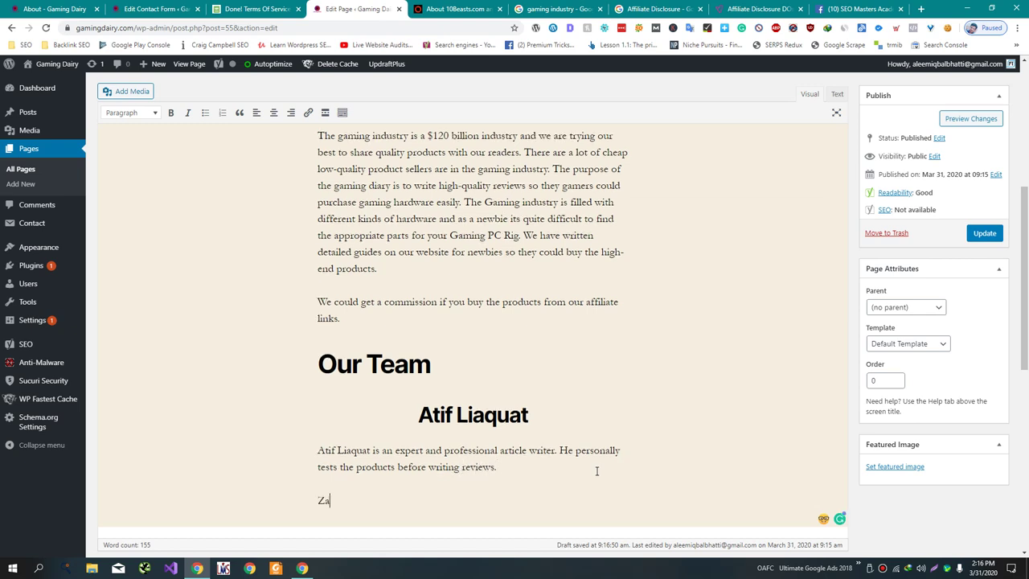
- Centre the second member's name and turn it into a heading
triple_click(322, 501)
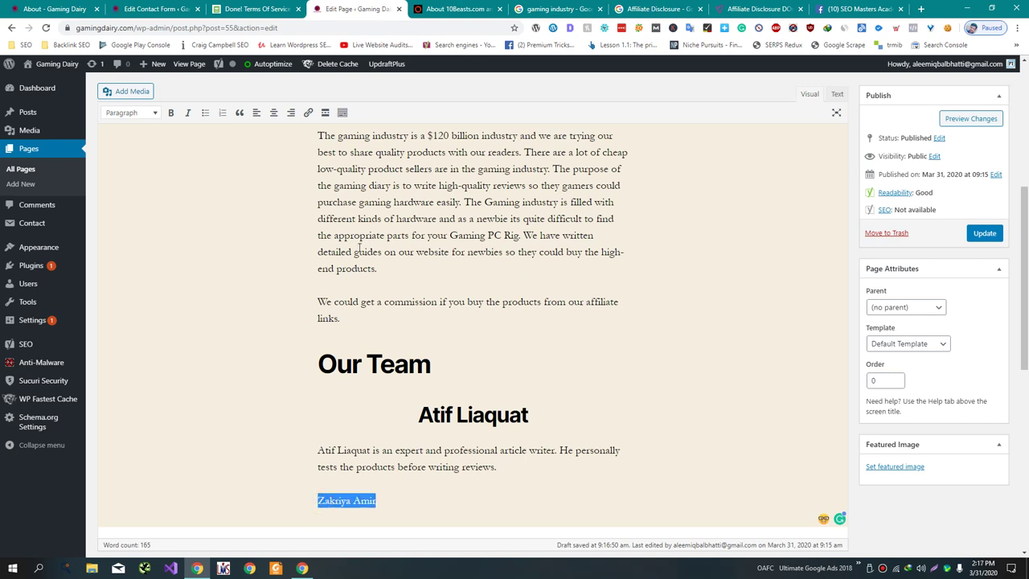
click(272, 115)
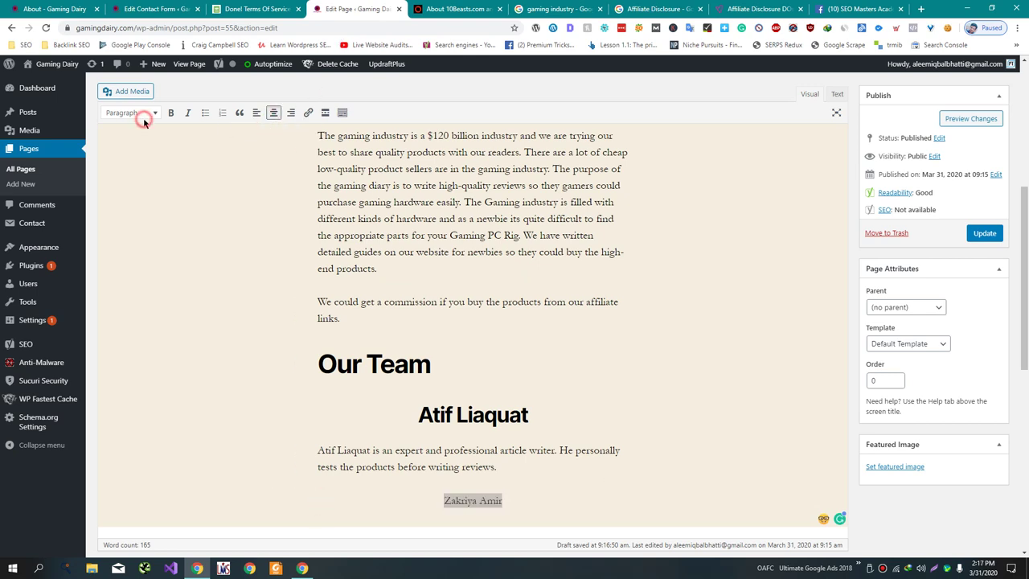
click(142, 114)
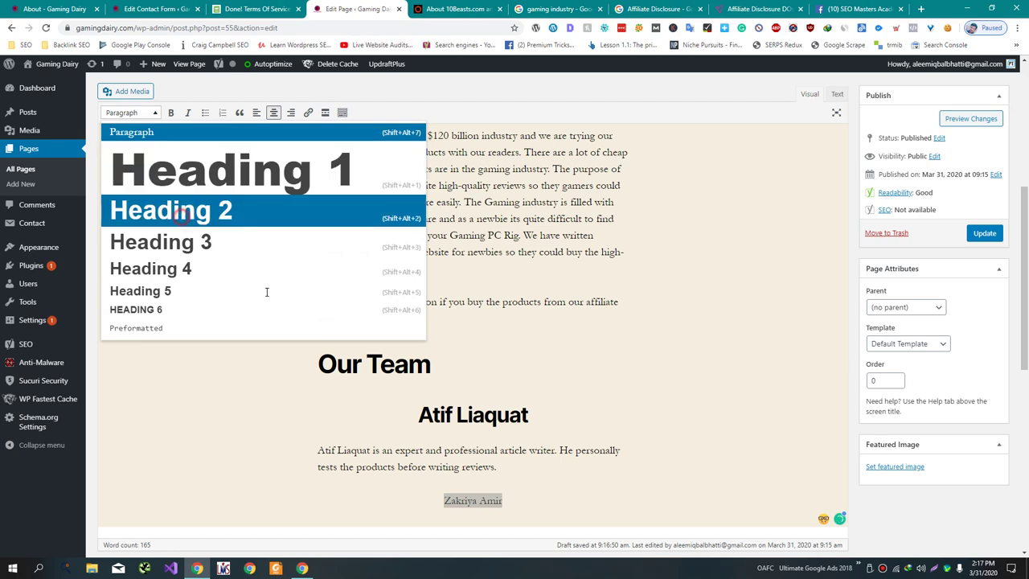
click(178, 226)
click(618, 496)
- Set the second name to Heading 3 and add his bio as a Pakistani technology writer
drag(600, 494, 399, 494)
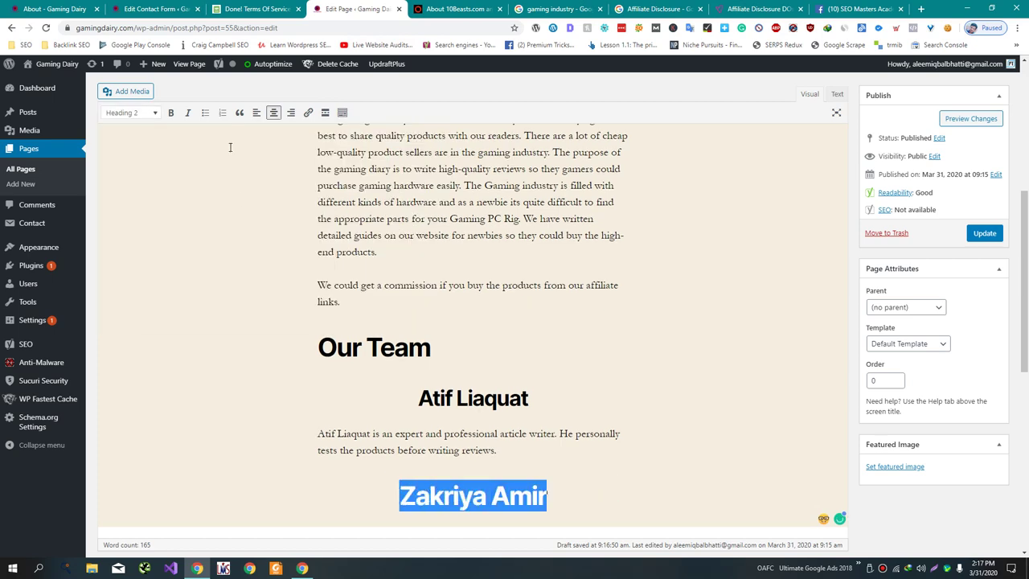
click(129, 112)
click(191, 266)
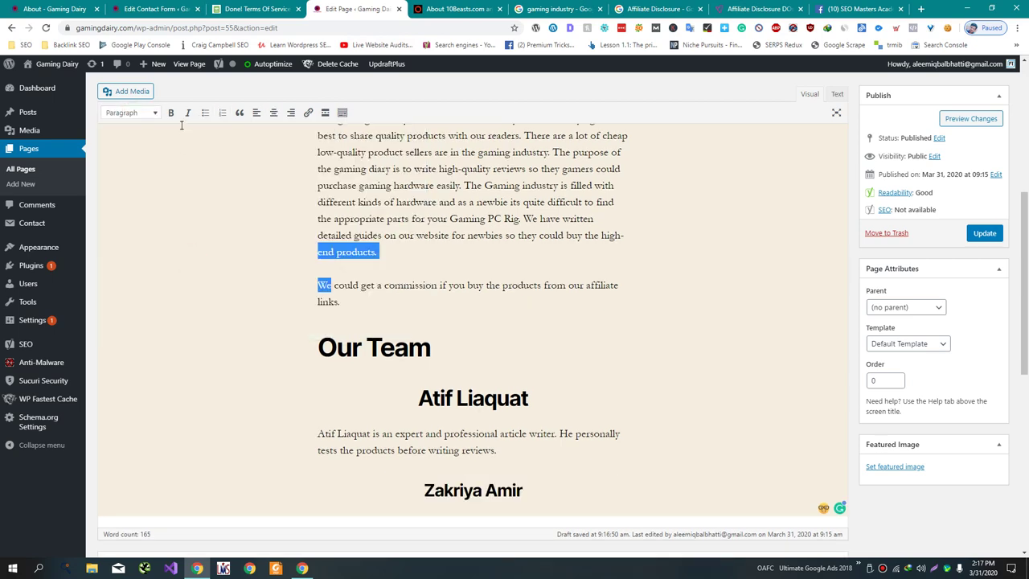
click(136, 113)
click(172, 241)
click(569, 493)
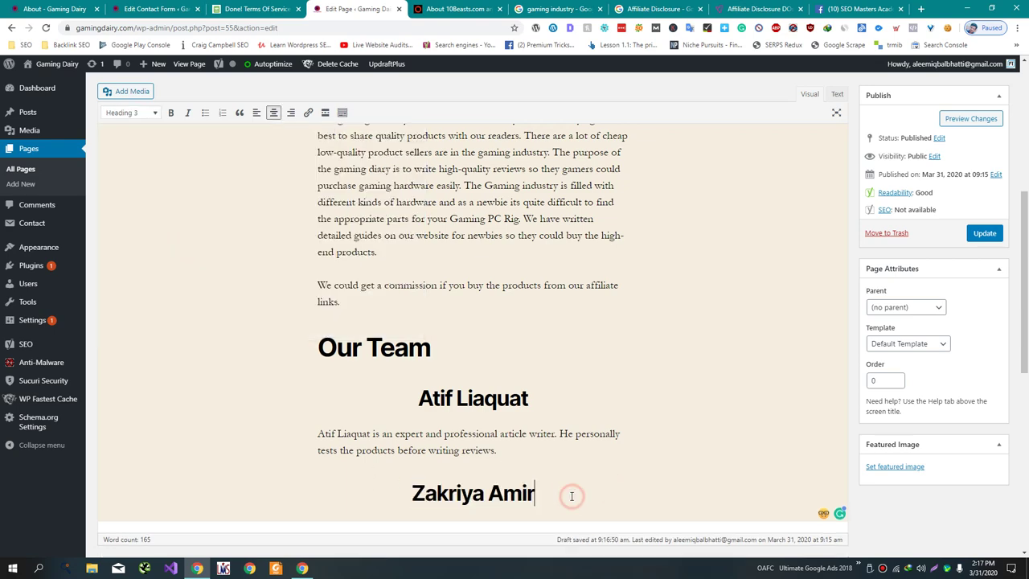
key(Return)
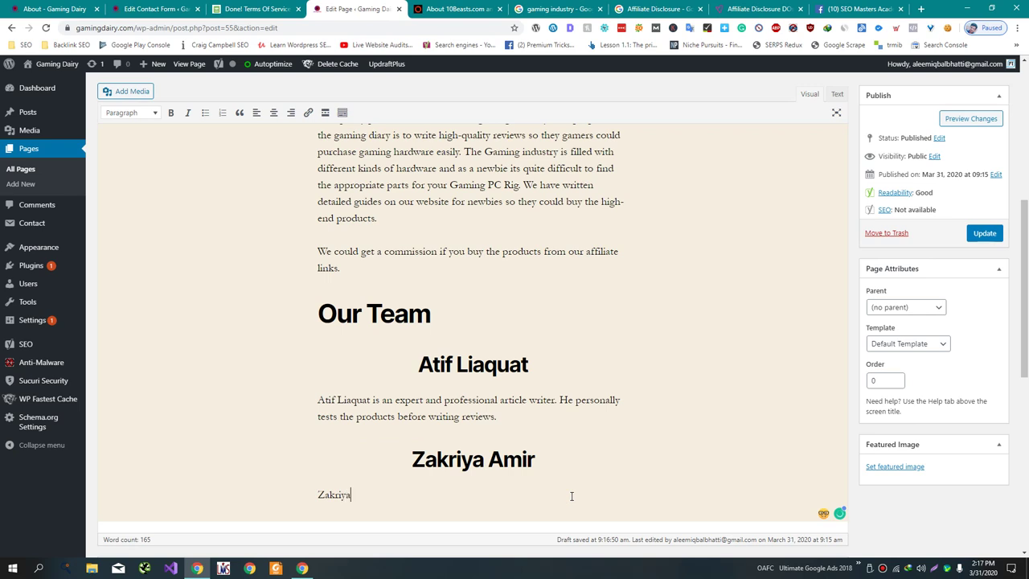
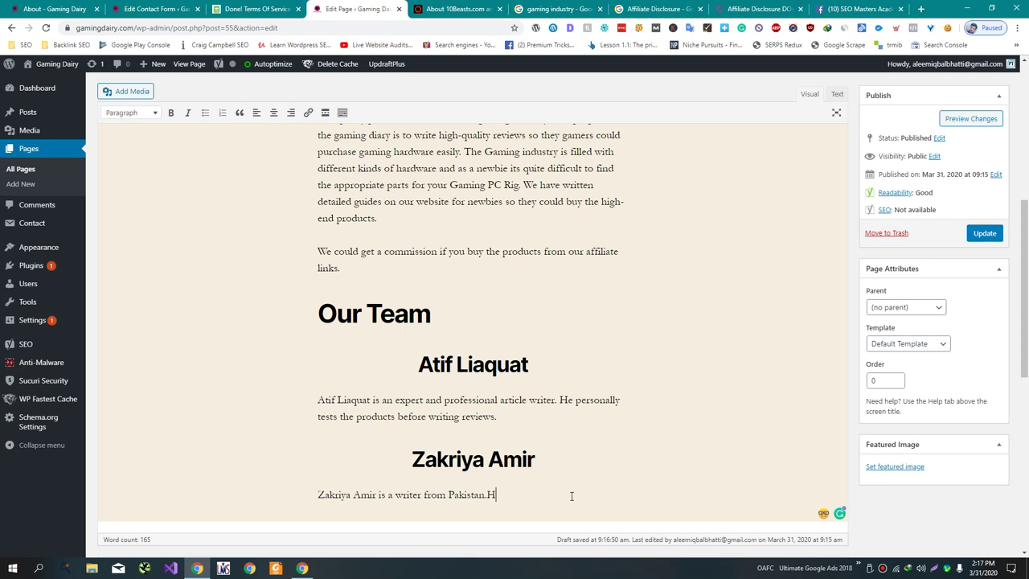
text( He loves writing about technology.)
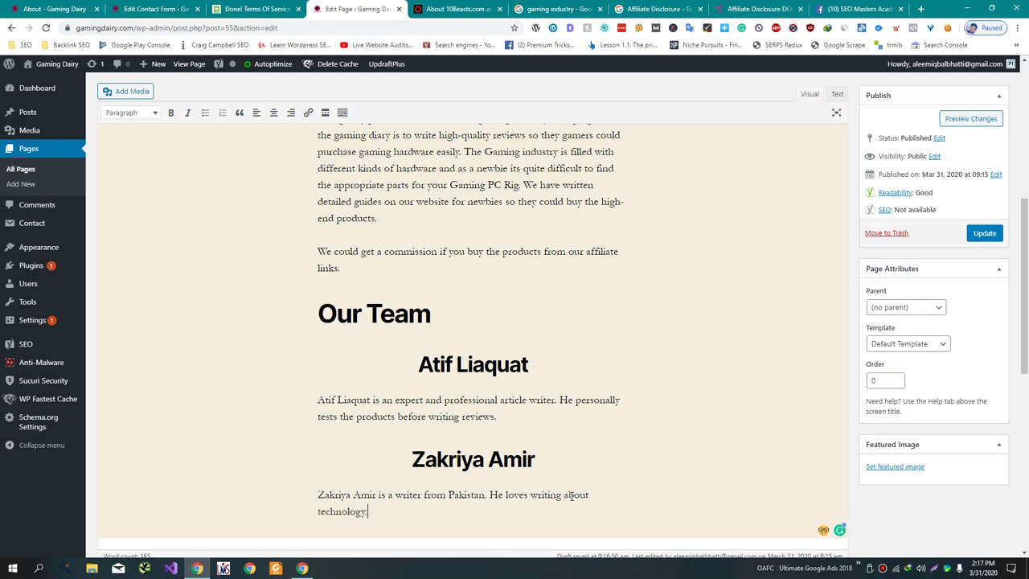
- Update the About Us page and go to the All Pages list
click(986, 241)
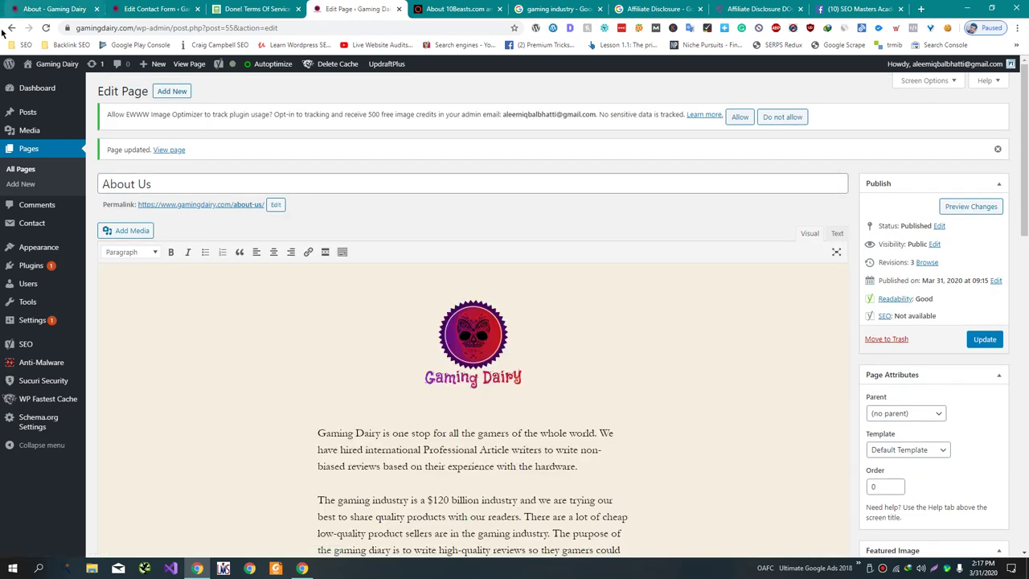
click(30, 169)
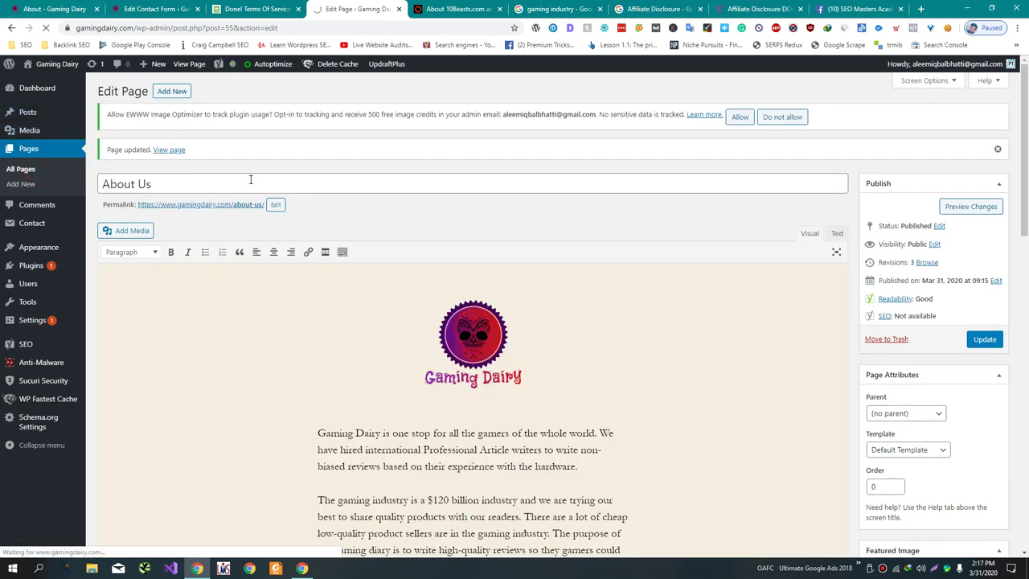